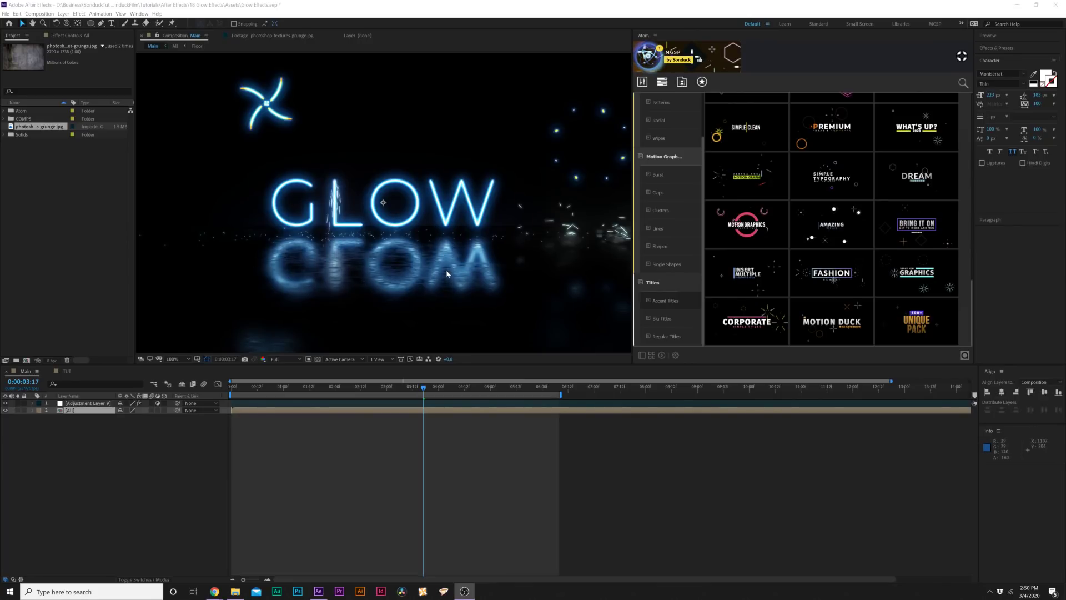
# Open the TUT composition and add the photoshop-textures-grunge.jpg footage as a layer beneath the Glow text
pyautogui.click(67, 371)
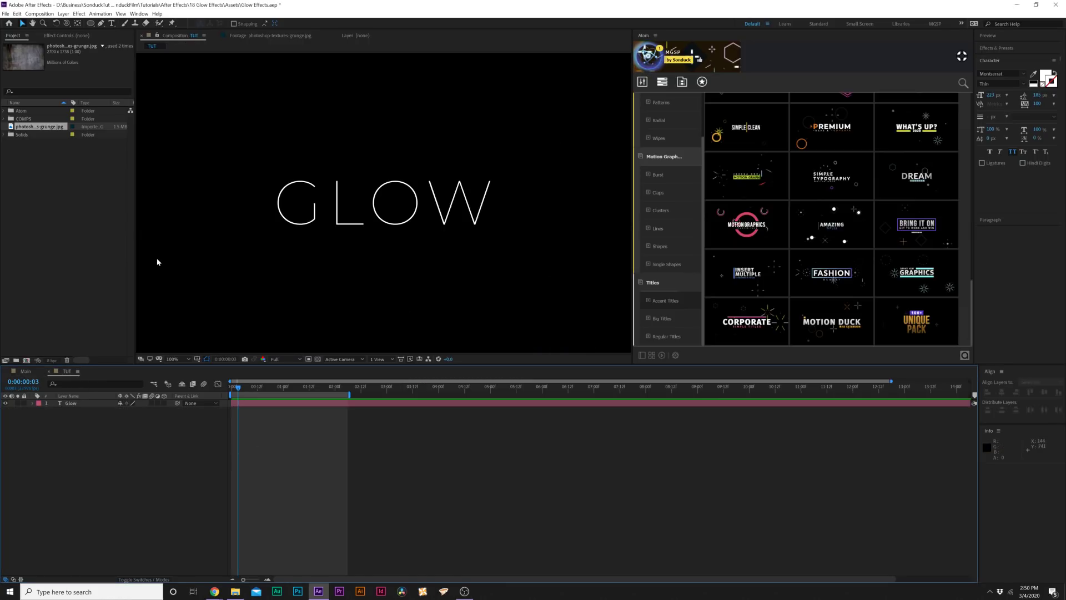
pyautogui.doubleClick(36, 129)
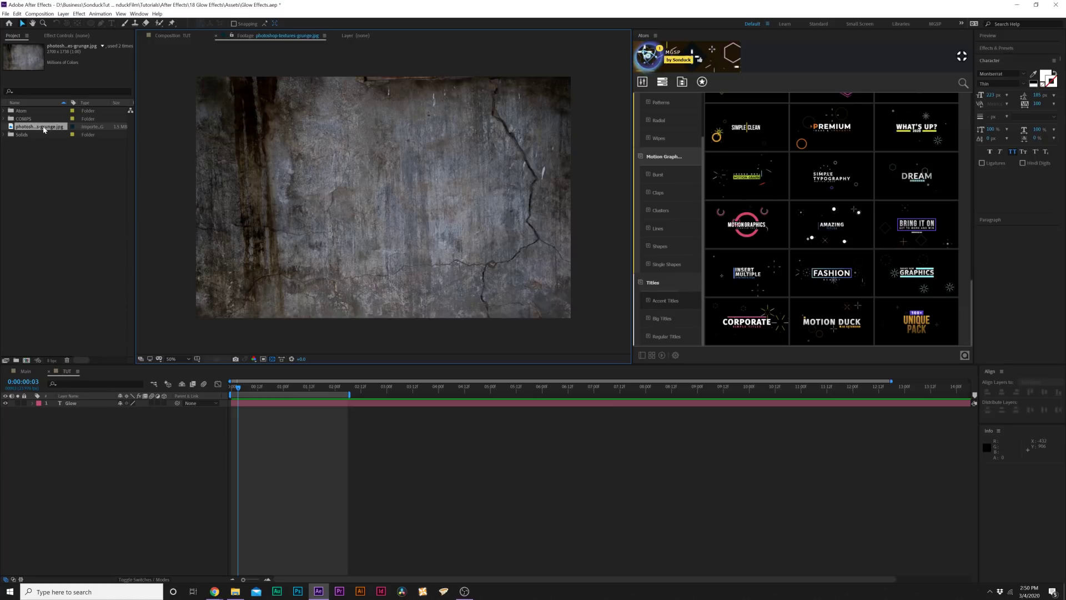
pyautogui.moveTo(43, 130); pyautogui.dragTo(85, 481)
pyautogui.moveTo(94, 537); pyautogui.dragTo(111, 525)
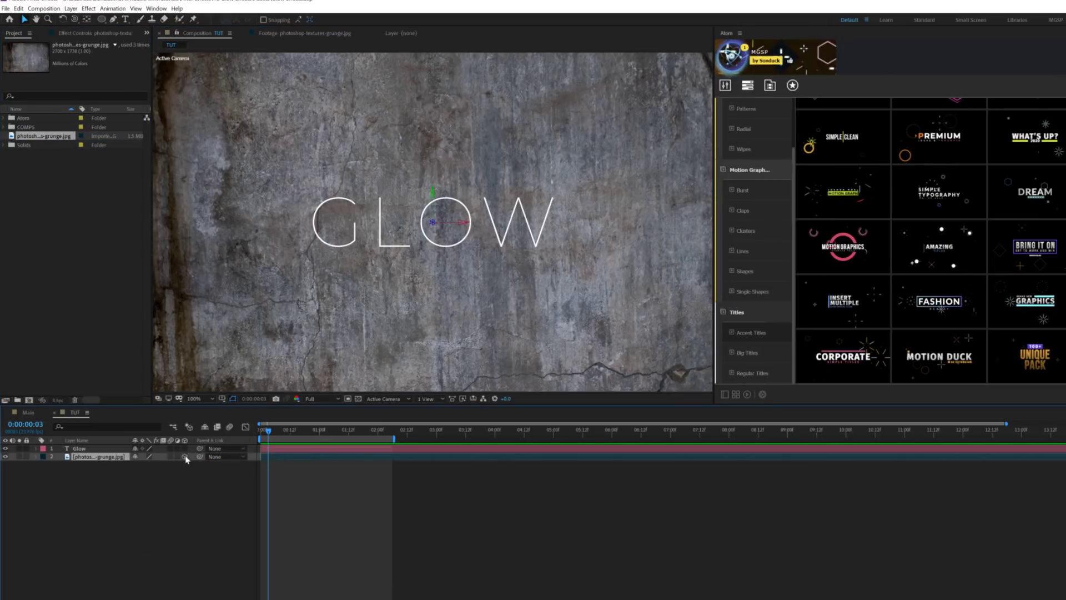
# Make the grunge texture layer 3D and set its X Rotation to 90°
pyautogui.press('r')
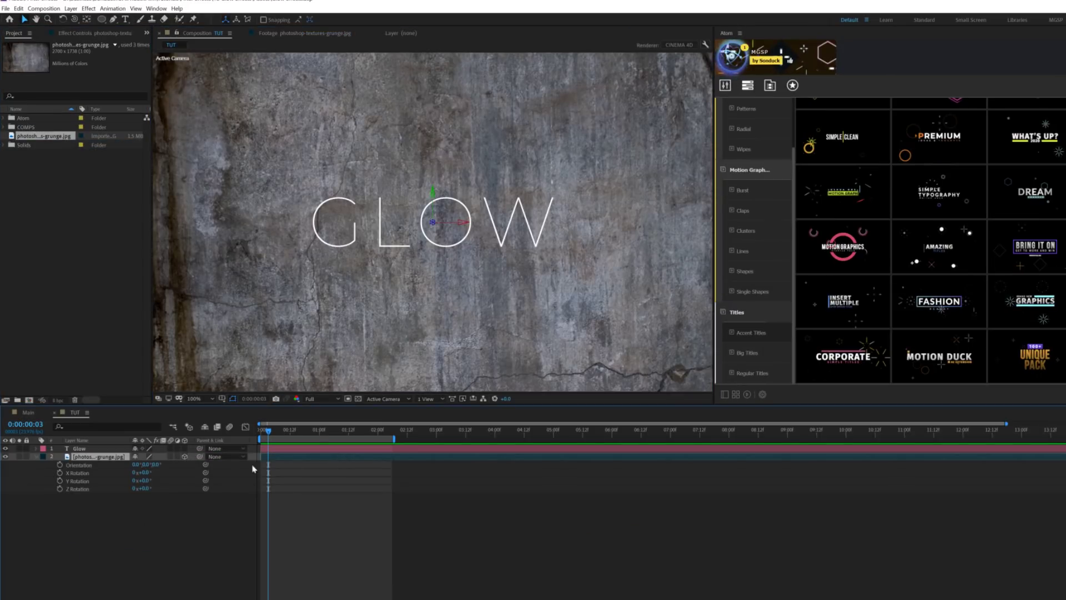
pyautogui.click(145, 473)
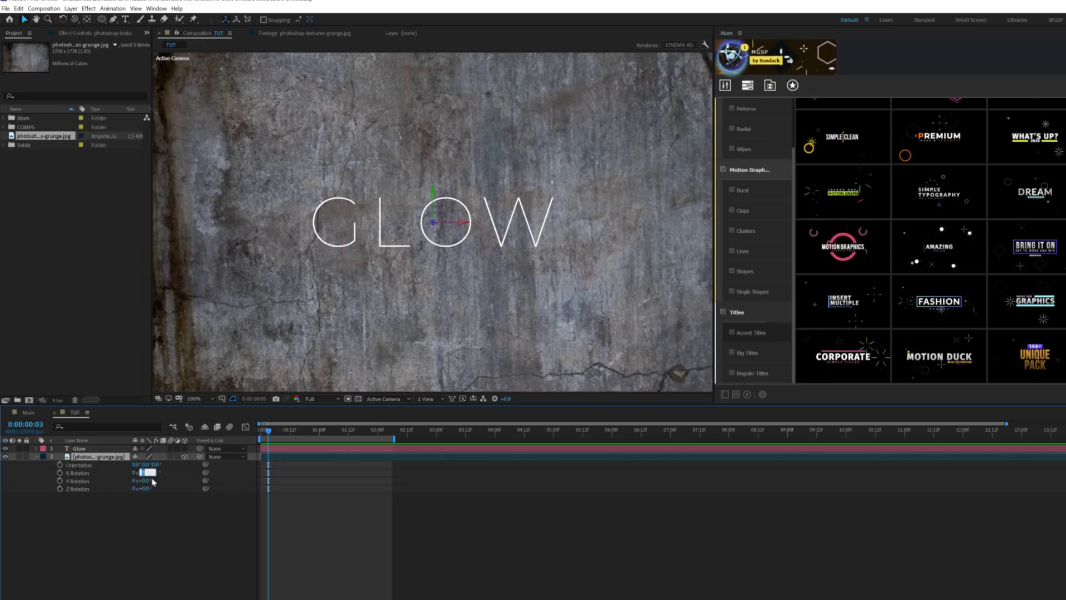
pyautogui.write('90')
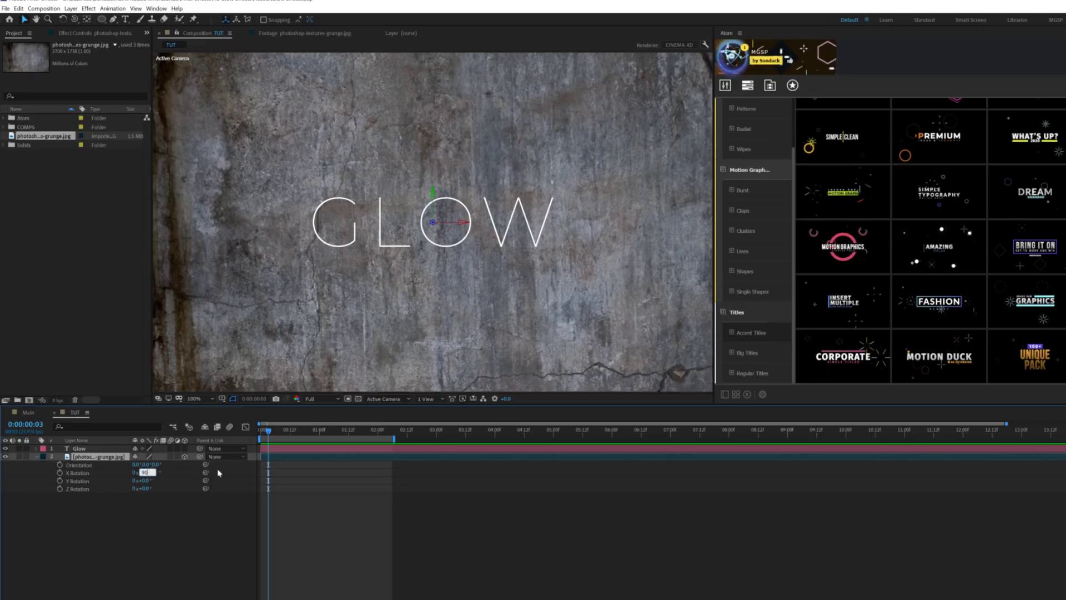
pyautogui.press('Return')
# Lower the texture layer to a Y position of about 795 and scale it up to fill the lower frame as a floor
pyautogui.press('p')
pyautogui.moveTo(152, 464); pyautogui.dragTo(266, 469)
pyautogui.scroll(-2, 393, 321)
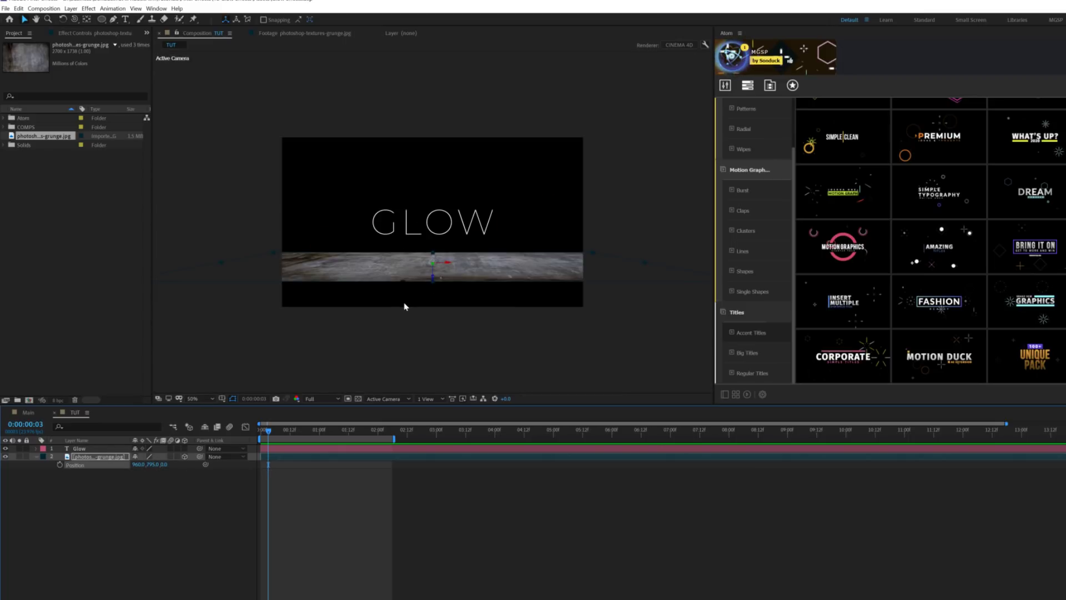
pyautogui.press('s')
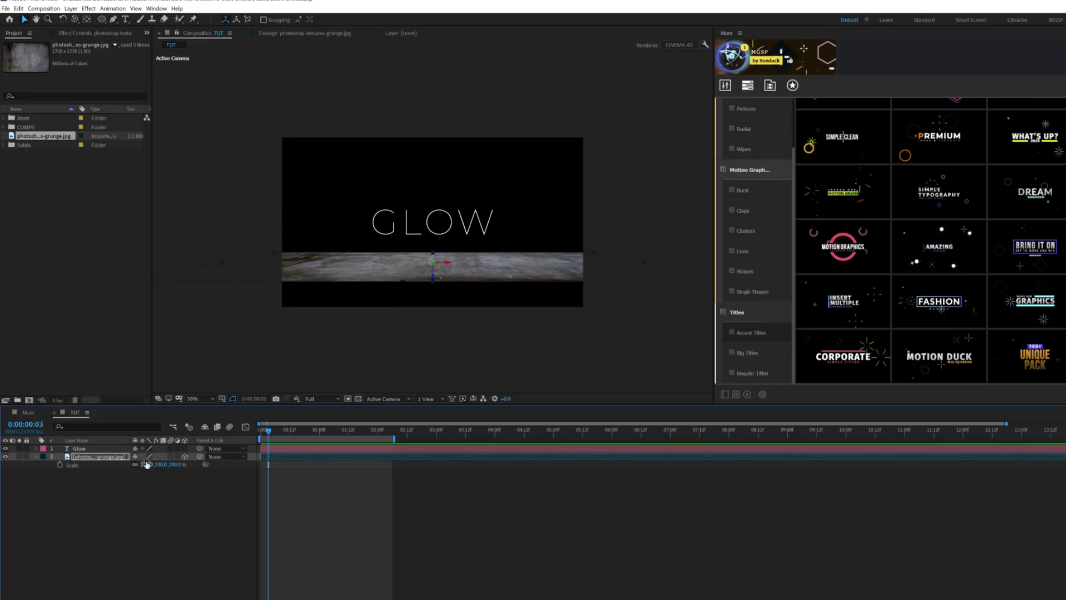
pyautogui.moveTo(177, 462); pyautogui.dragTo(183, 462)
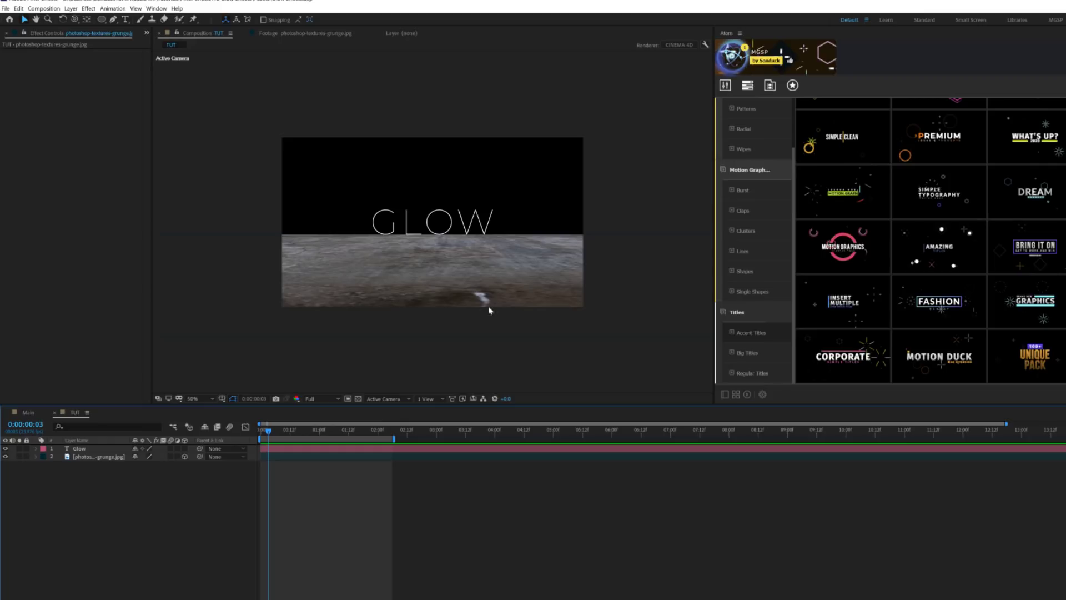
pyautogui.press('/')
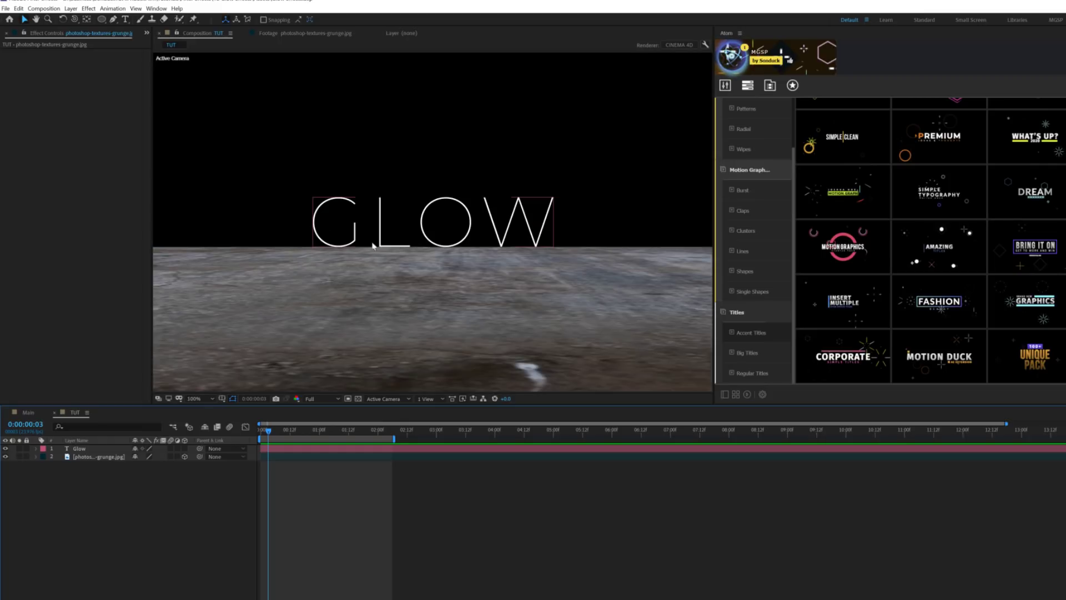
# Apply the Curves effect to the texture layer and raise the lower part of the RGB curve to brighten it strongly
pyautogui.click(102, 457)
pyautogui.click(88, 9)
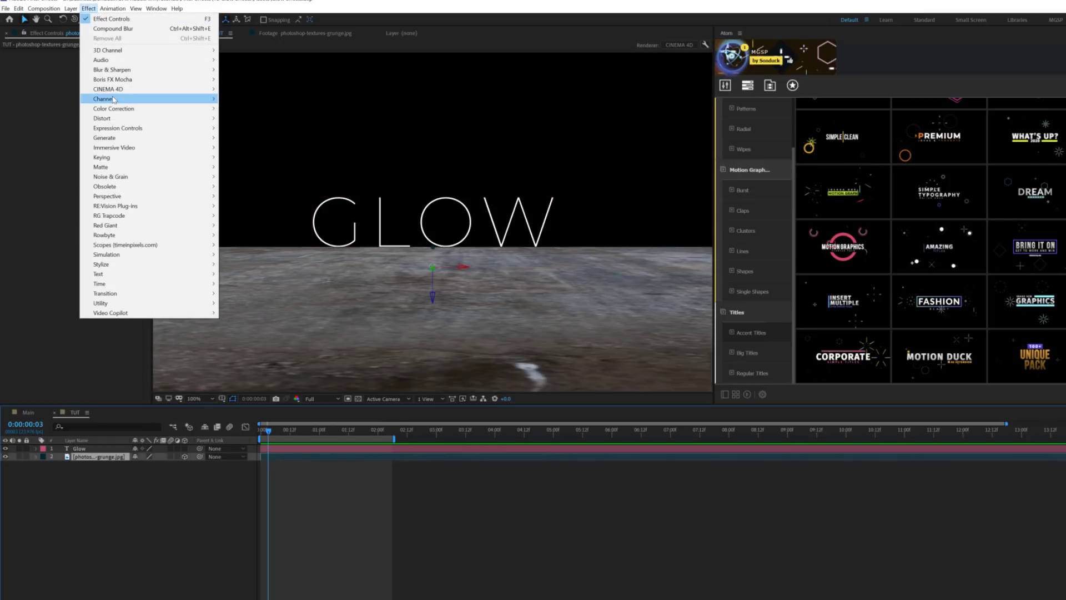
pyautogui.moveTo(117, 108)
pyautogui.click(239, 284)
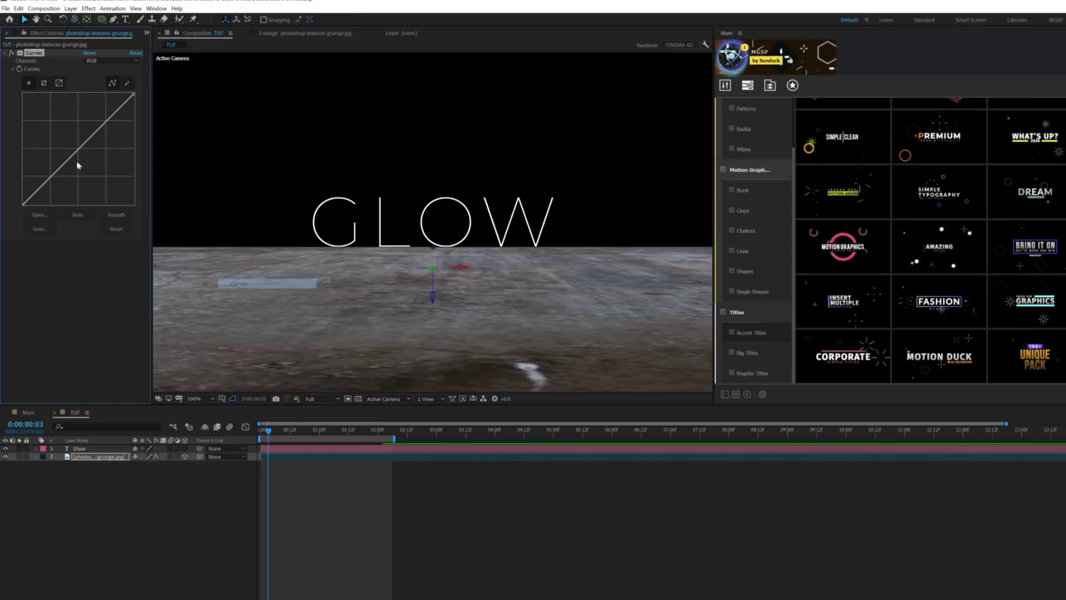
pyautogui.moveTo(55, 167); pyautogui.dragTo(55, 136)
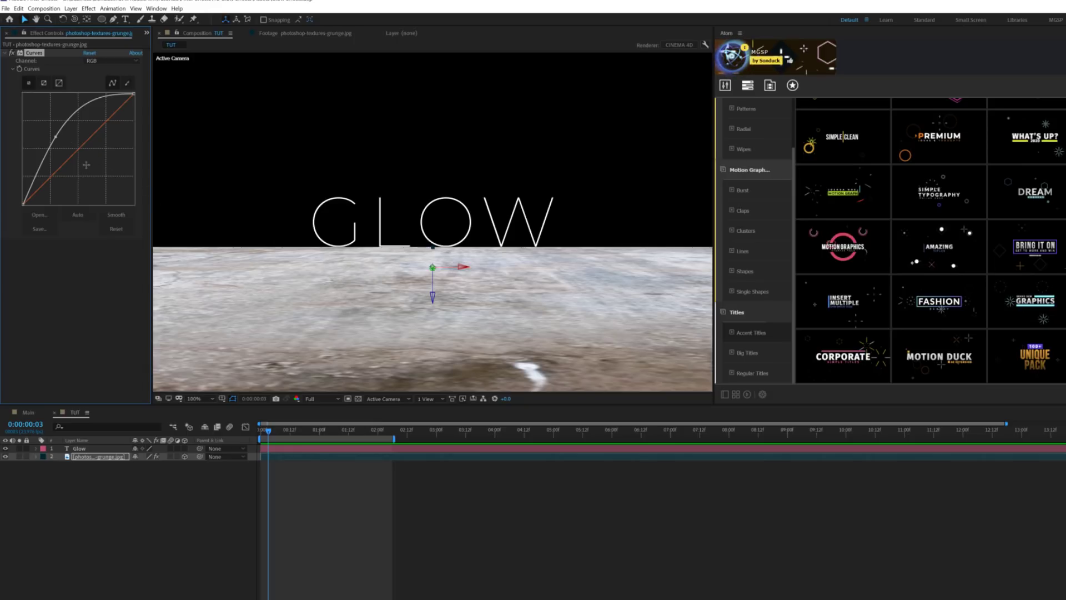
# Pre-compose the texture layer as "Floor" with all attributes moved into the new composition, and hide the resulting layer
pyautogui.click(102, 459)
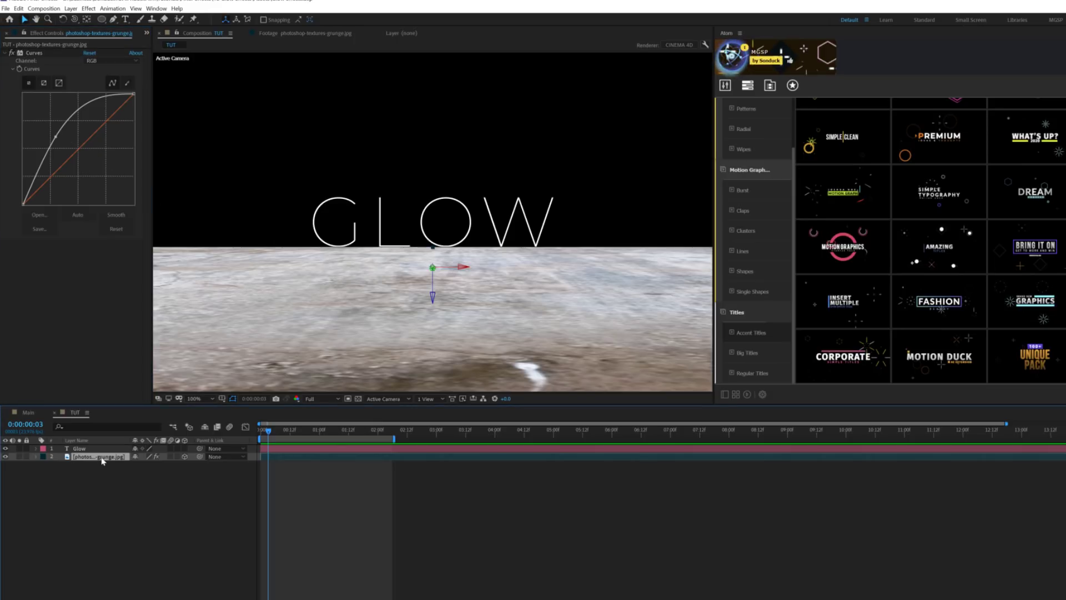
pyautogui.click(70, 9)
pyautogui.click(127, 312)
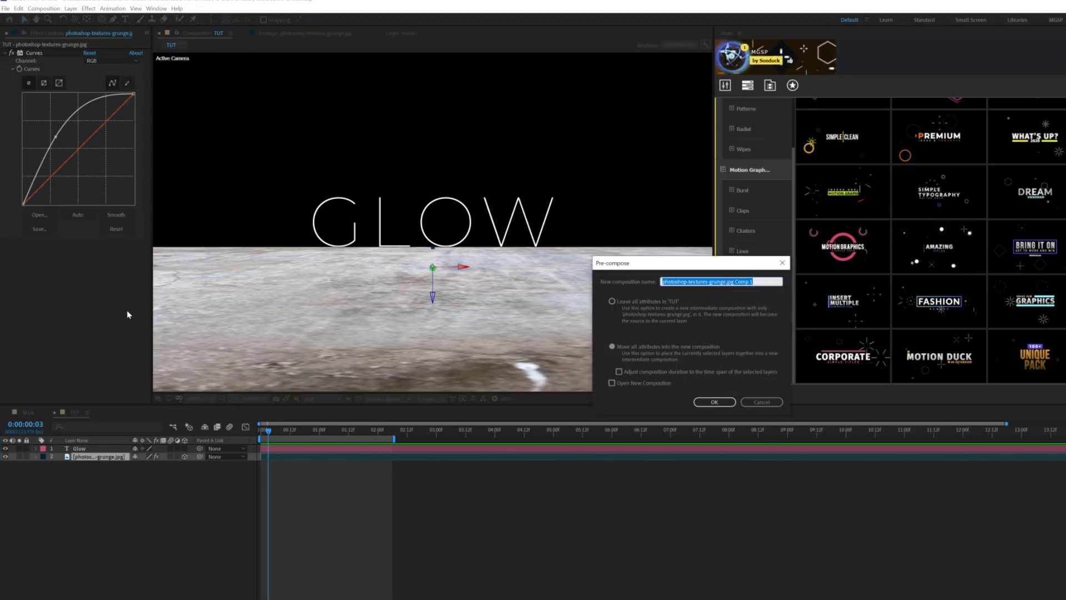
pyautogui.write('Floor')
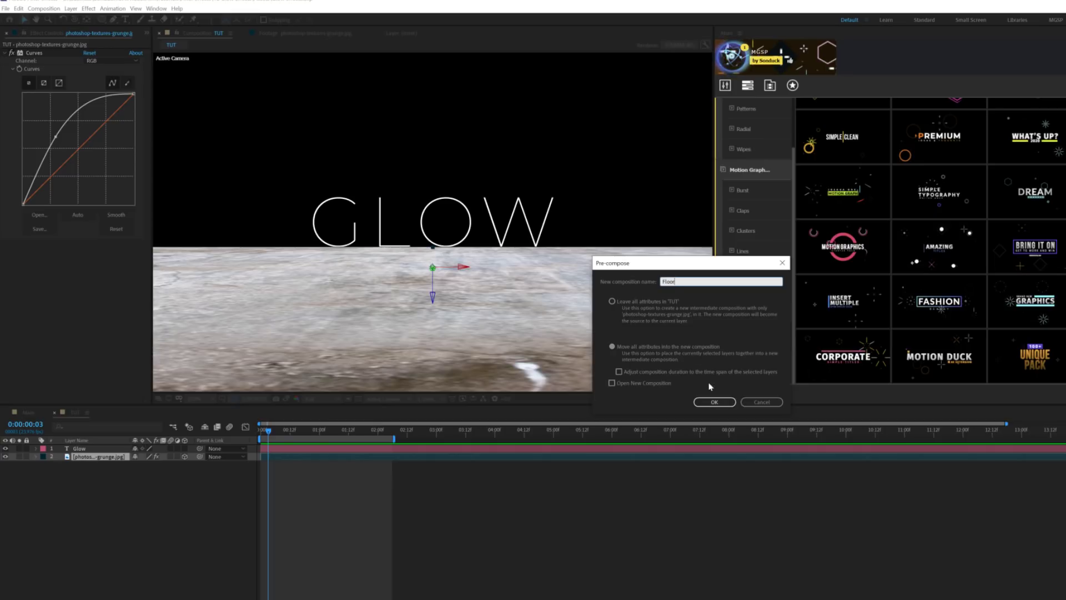
pyautogui.click(714, 401)
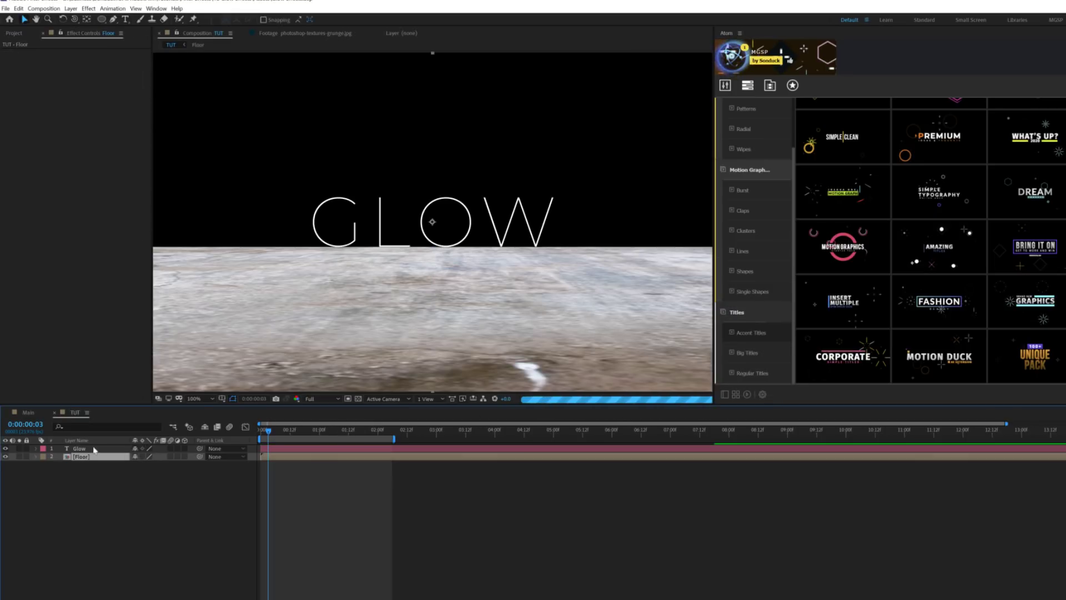
pyautogui.click(6, 456)
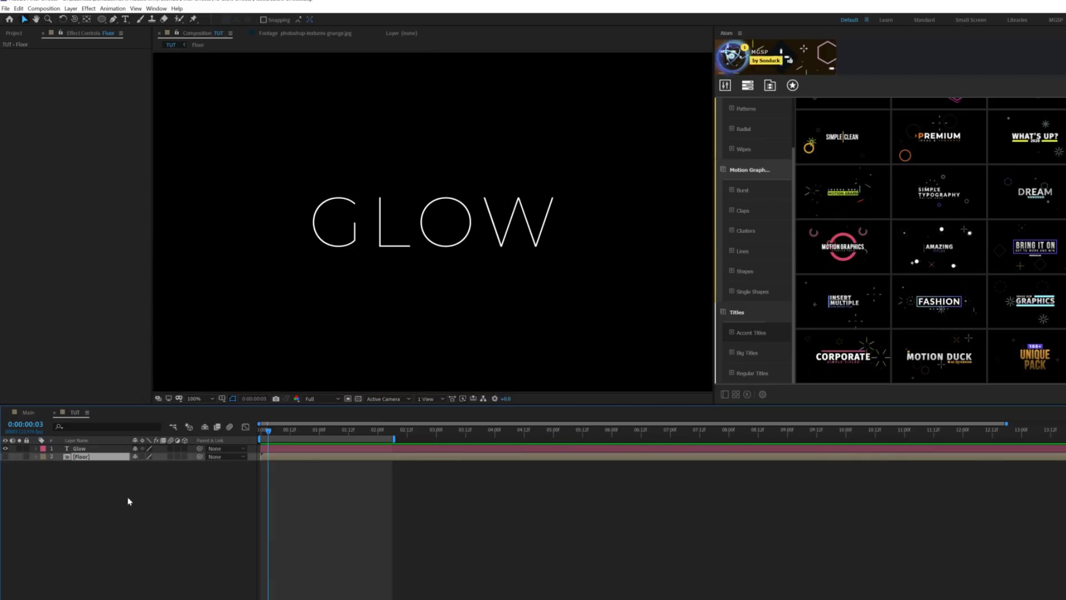
pyautogui.click(113, 494)
# Pre-compose the Glow text layer under the name "PLaceholder"
pyautogui.click(76, 449)
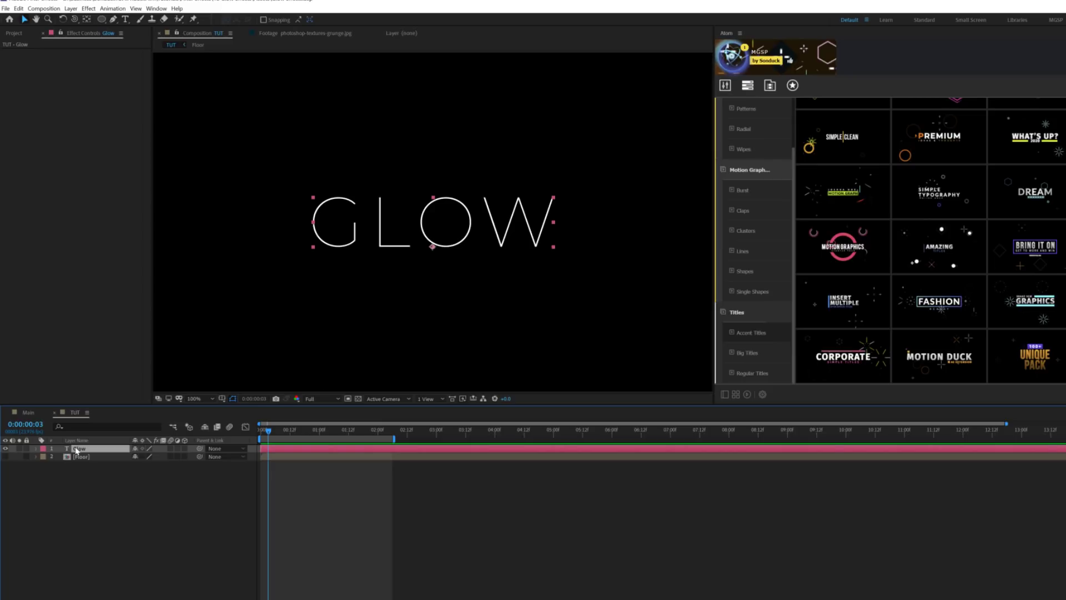
pyautogui.hotkey('ctrl', 'shift', 'c')
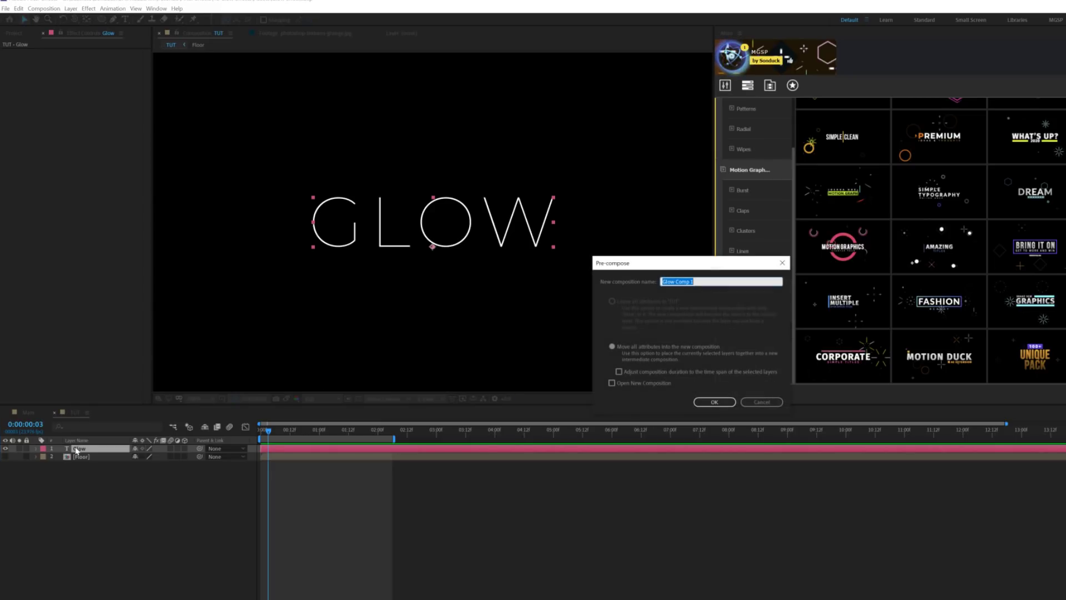
pyautogui.write('Placeholder')
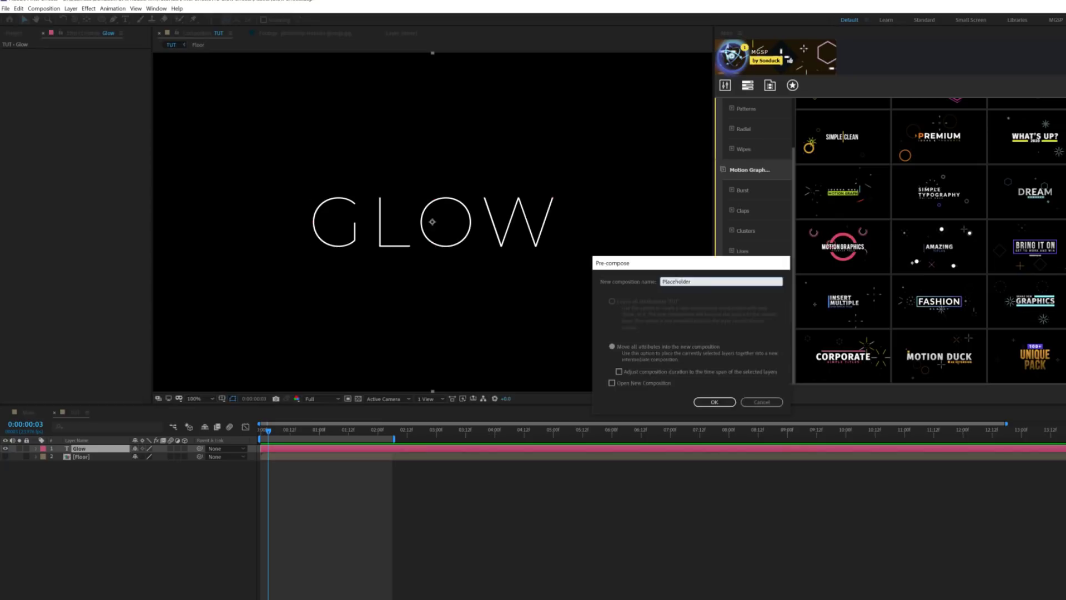
pyautogui.press('Return')
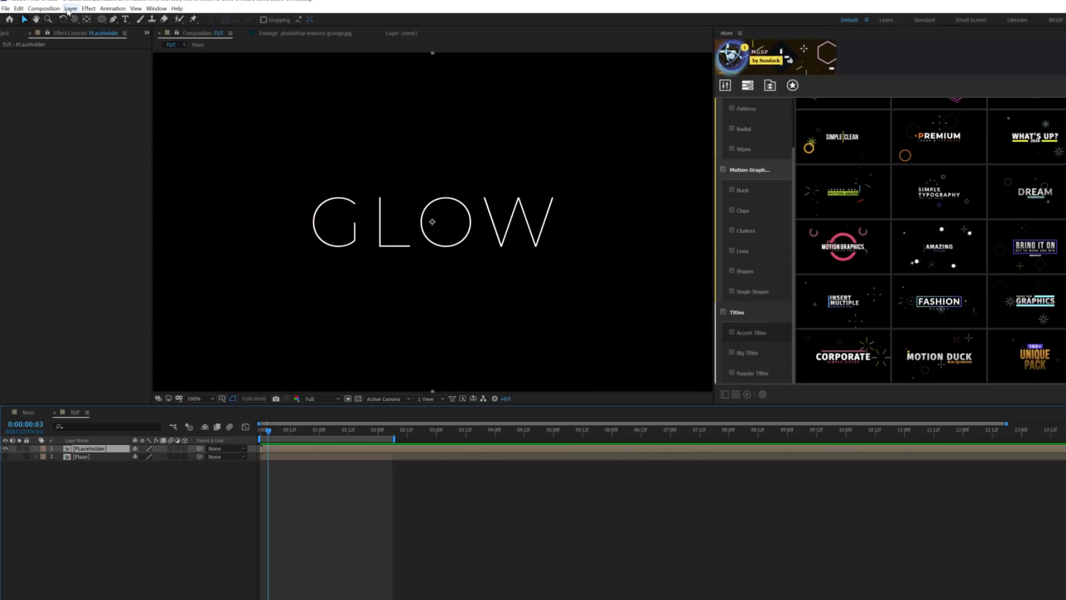
# Duplicate the PLaceholder layer, flip the lower copy vertically and move it just below the original text as a reflection
pyautogui.click(19, 9)
pyautogui.click(33, 121)
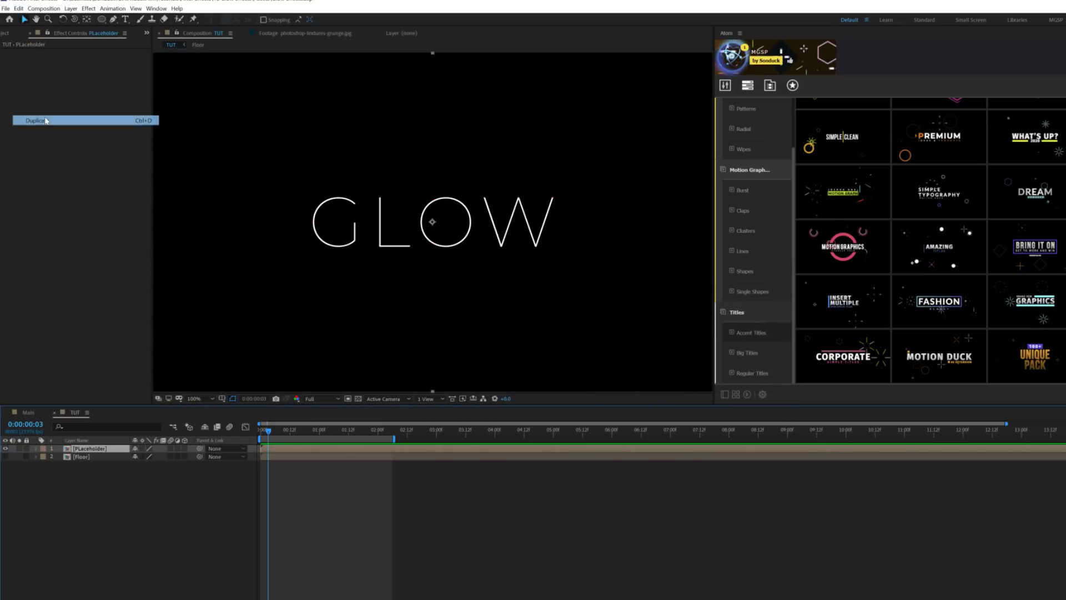
pyautogui.click(84, 457)
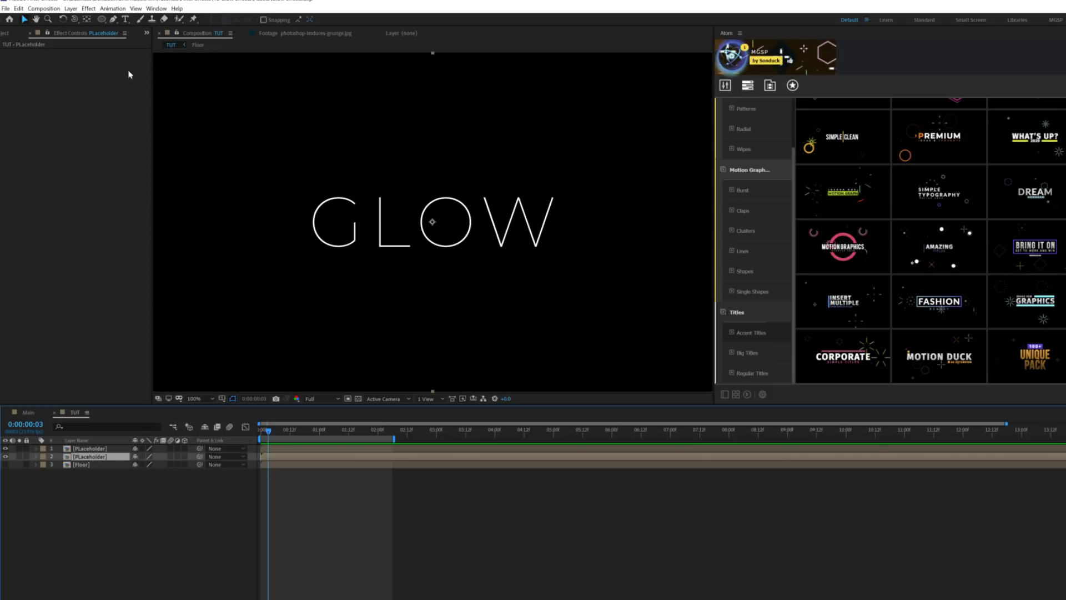
pyautogui.click(70, 9)
pyautogui.moveTo(108, 115)
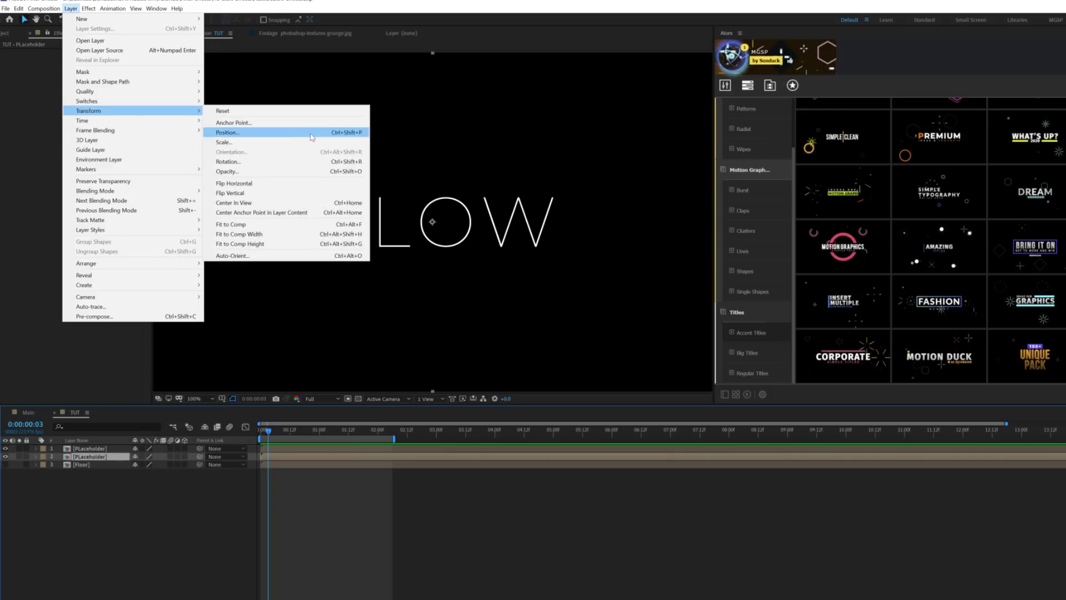
pyautogui.click(233, 192)
pyautogui.moveTo(438, 244); pyautogui.dragTo(439, 294)
pyautogui.click(116, 572)
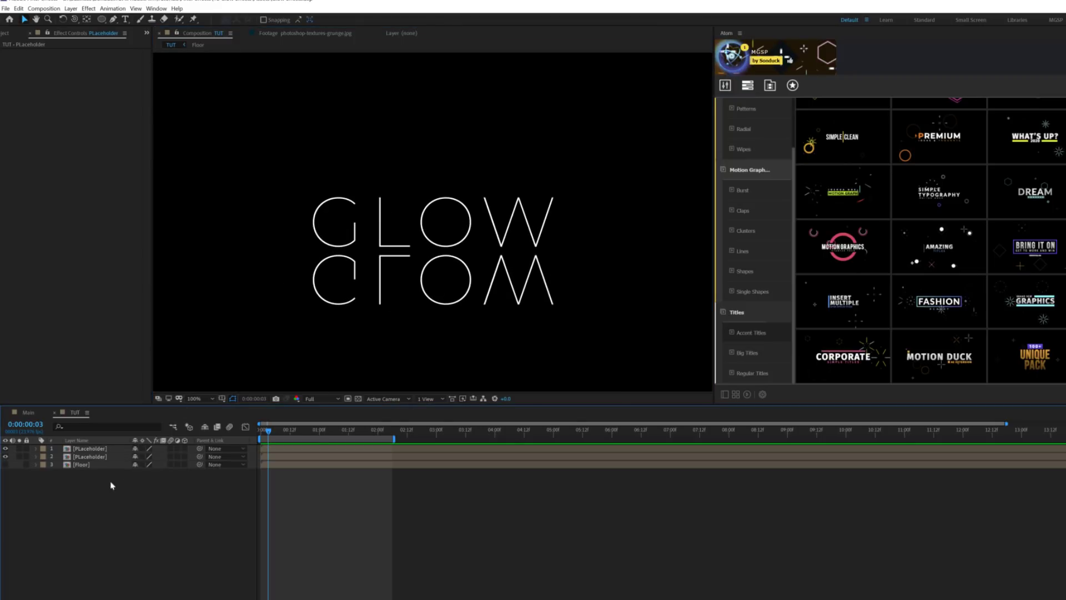
# Create an adjustment layer and place it between the two PLaceholder layers
pyautogui.click(72, 8)
pyautogui.moveTo(111, 19)
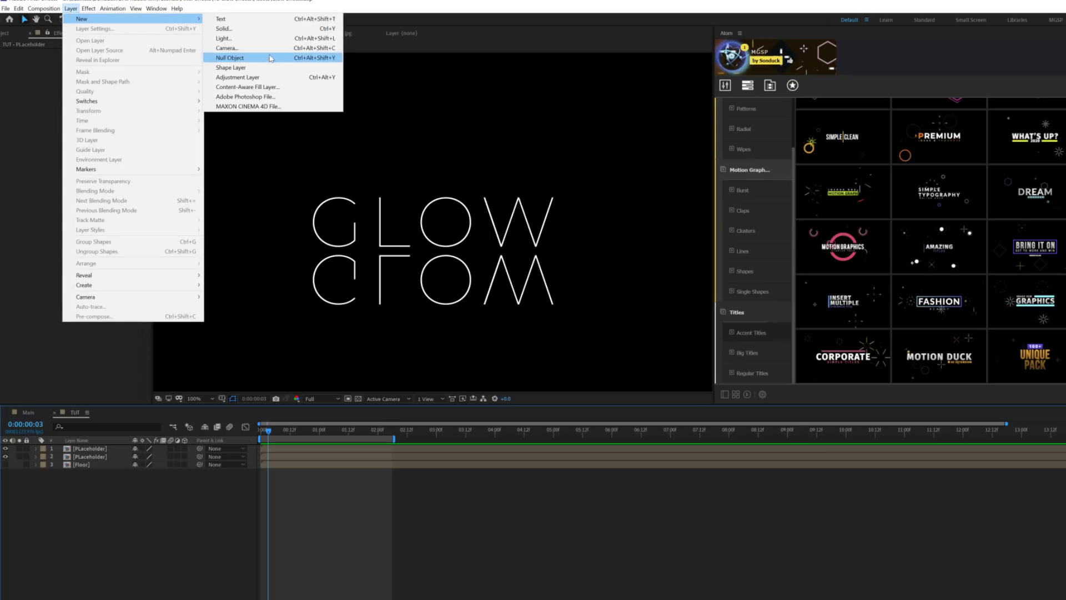
pyautogui.click(265, 78)
pyautogui.moveTo(93, 448)
pyautogui.mouseDown()
pyautogui.moveTo(95, 465)
pyautogui.moveTo(87, 458)
pyautogui.mouseUp()
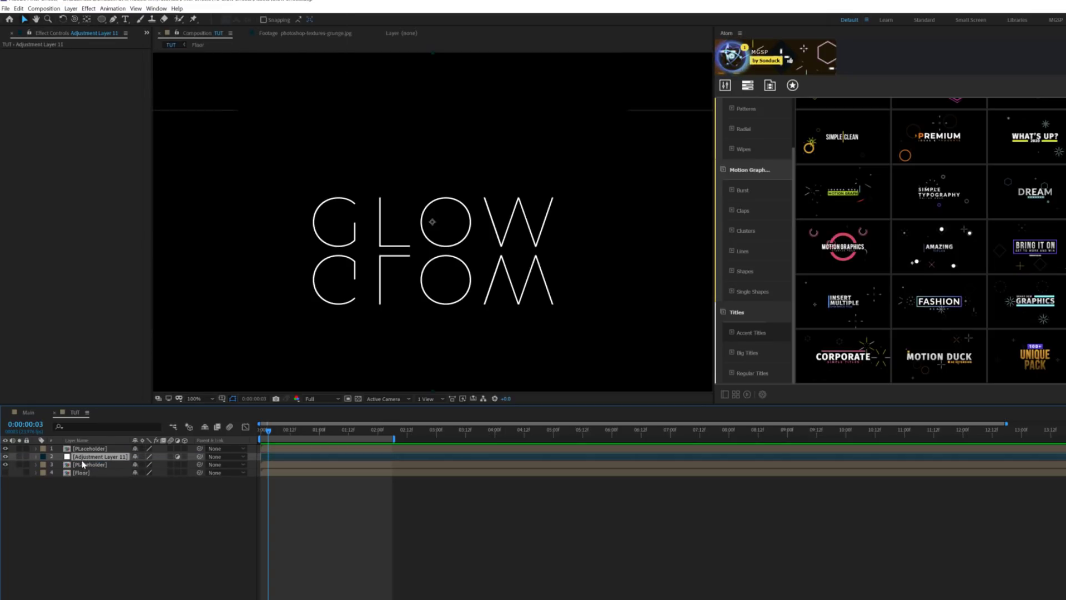
# Apply Compound Blur to the adjustment layer with Floor as the Blur Layer, and inspect the blurred reflection up close
pyautogui.click(88, 9)
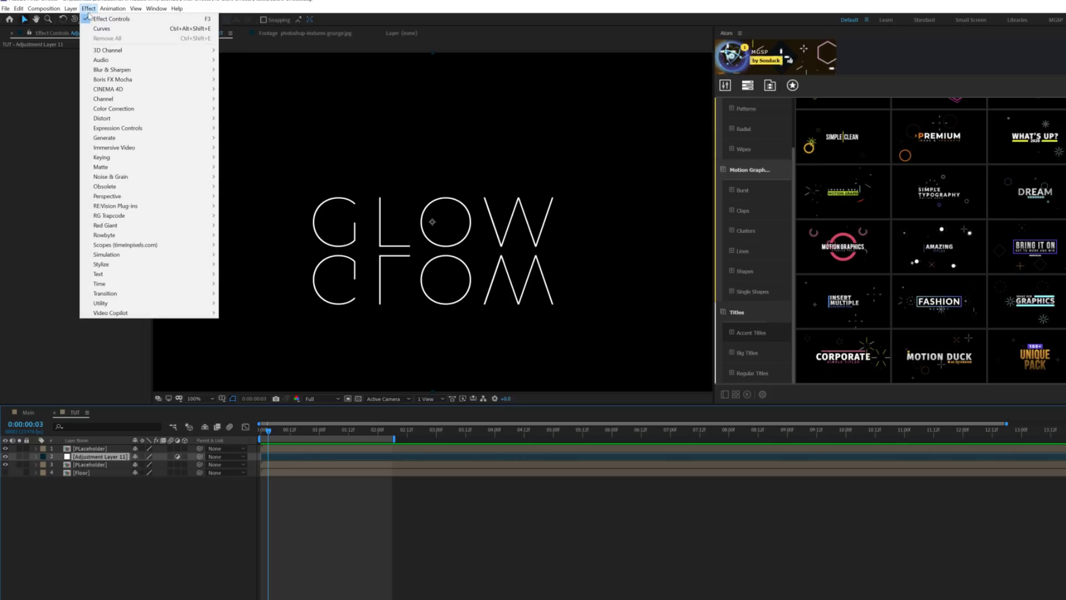
pyautogui.moveTo(128, 70)
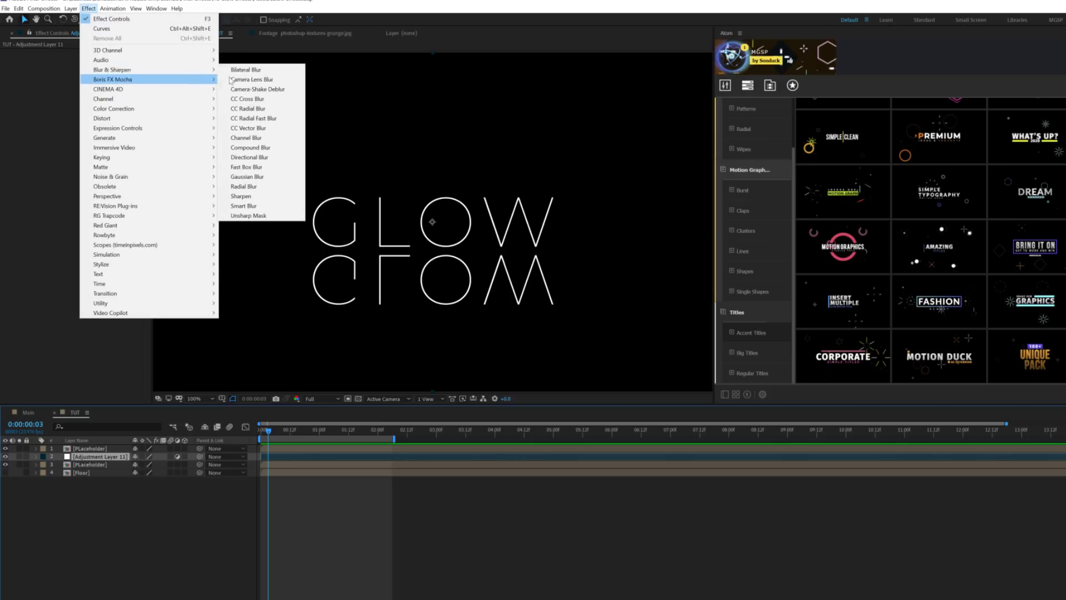
pyautogui.click(256, 148)
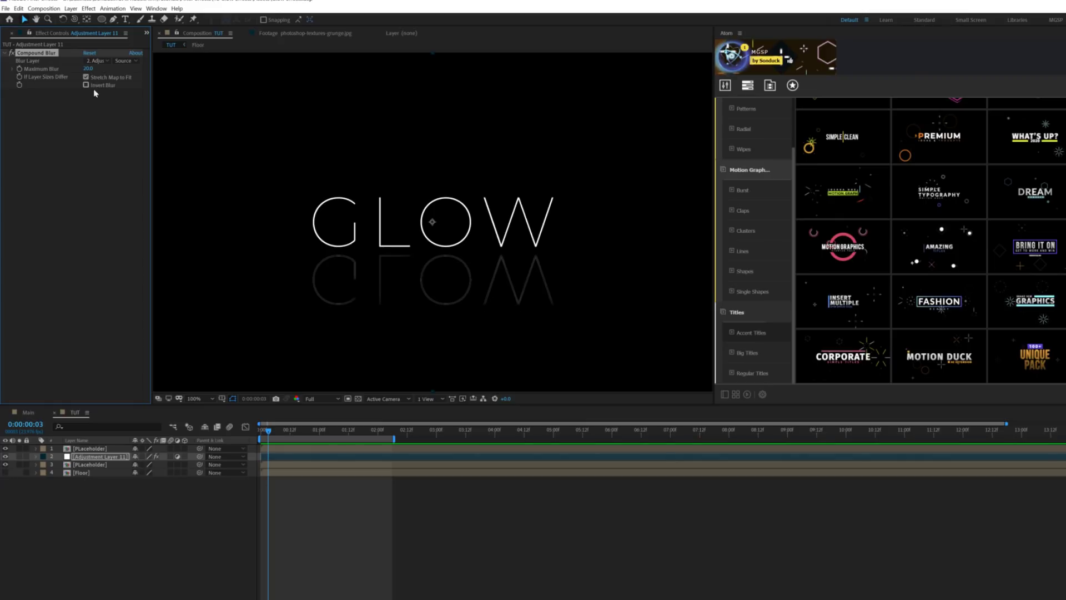
pyautogui.click(96, 61)
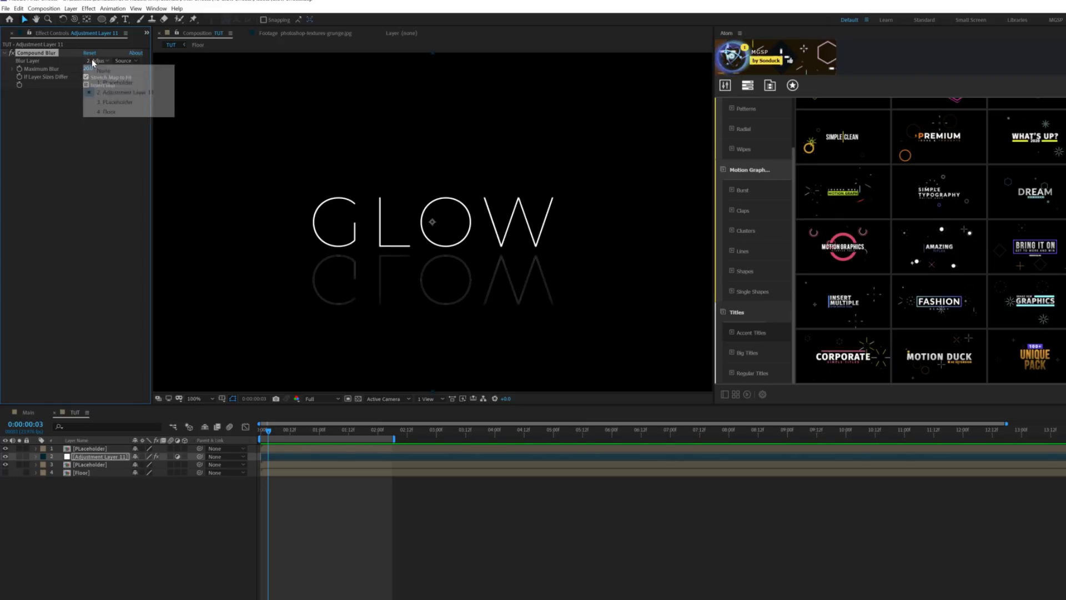
pyautogui.click(105, 112)
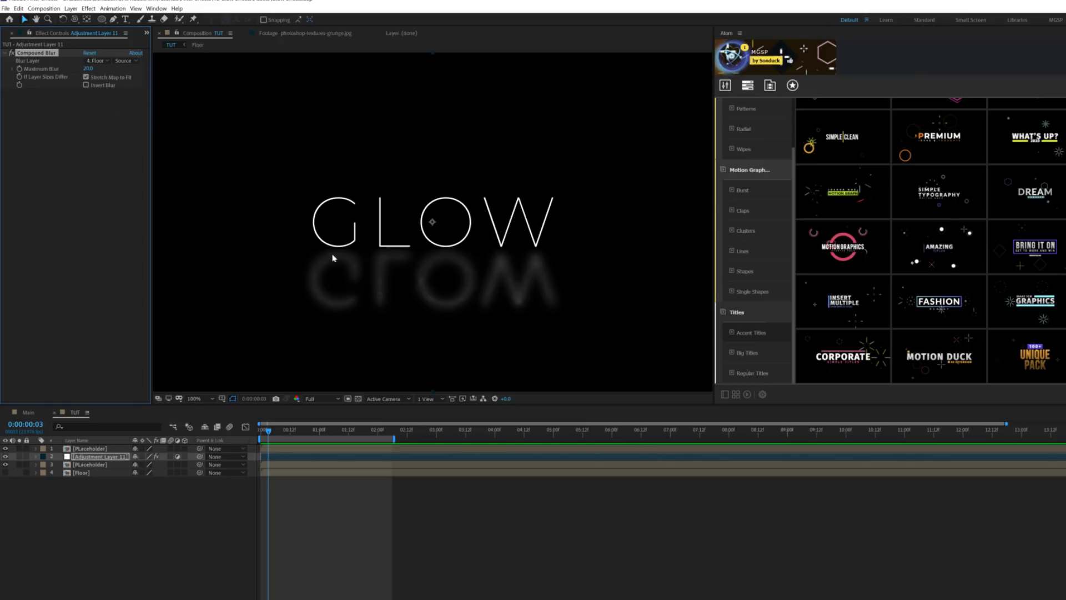
pyautogui.press('.')
pyautogui.scroll(-5, 366, 275)
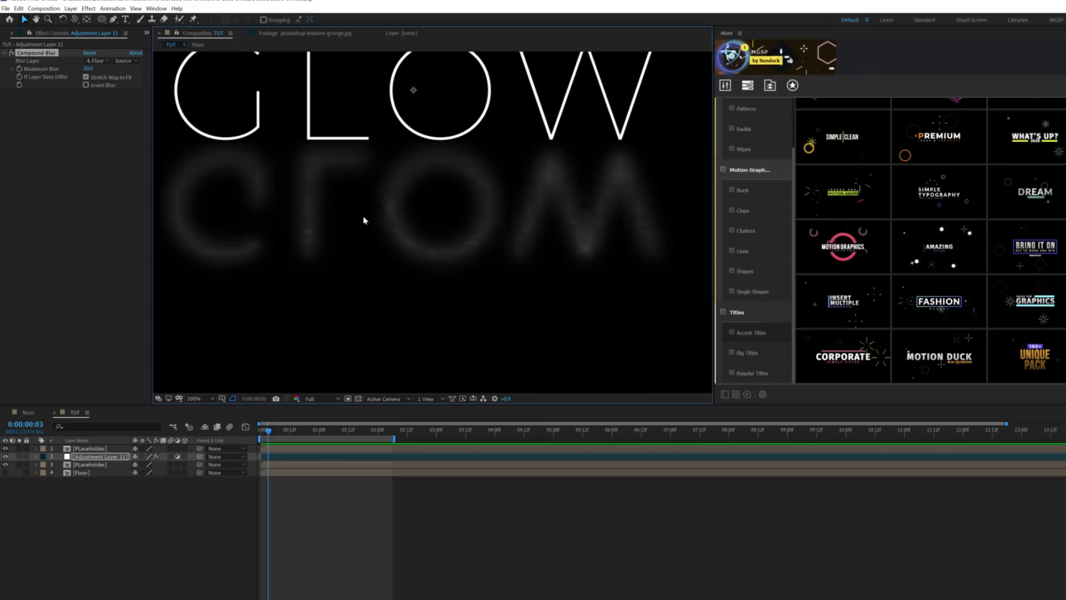
pyautogui.press(',')
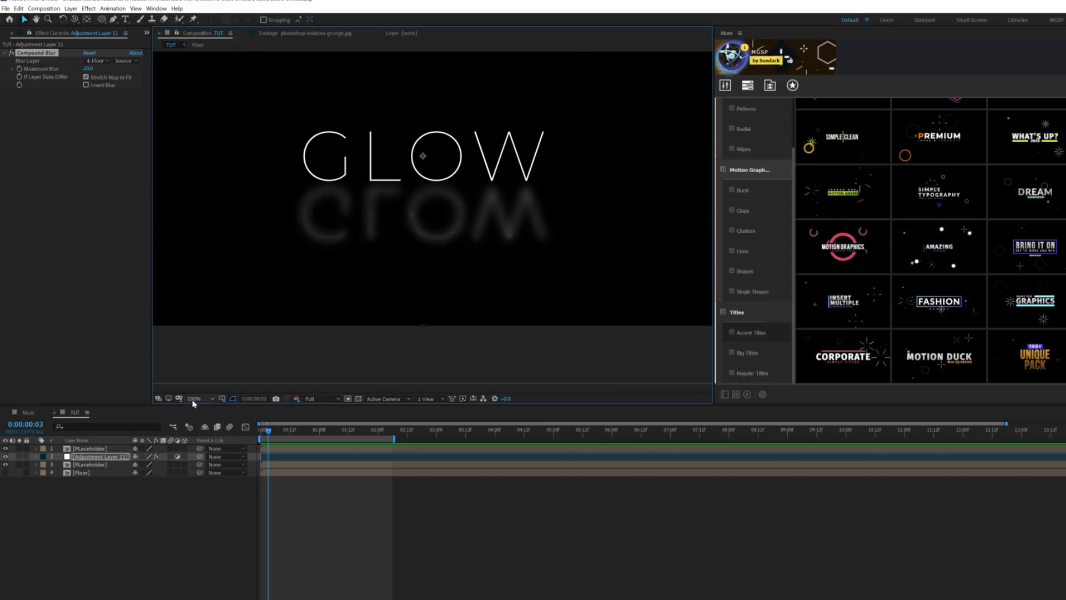
# Turn on Invert Blur for the adjustment layer's Compound Blur and check the reflection
pyautogui.moveTo(194, 398); pyautogui.dragTo(206, 439)
pyautogui.click(86, 86)
pyautogui.click(86, 85)
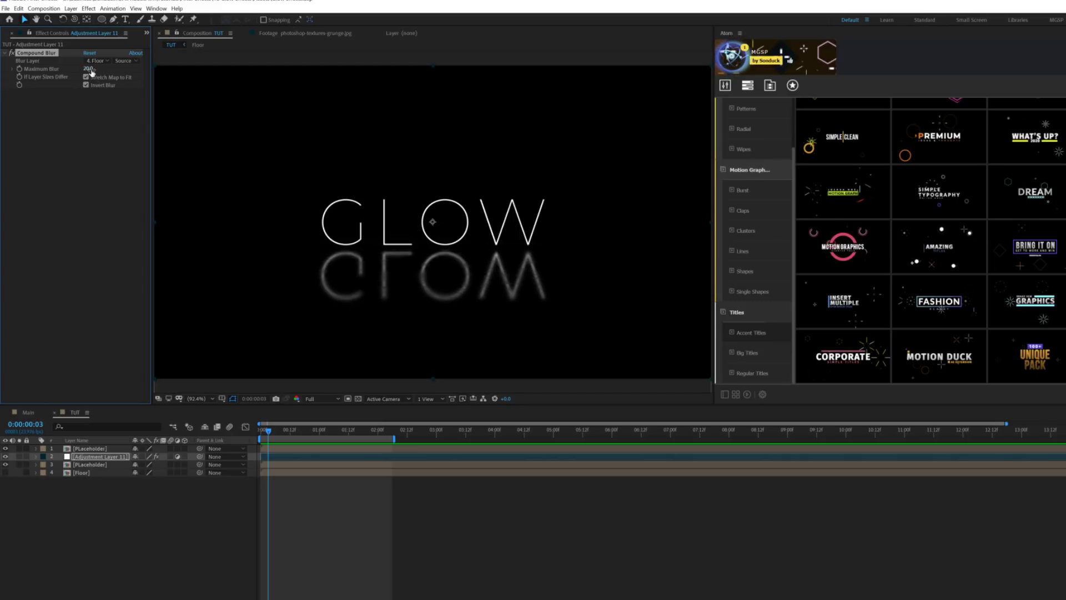
pyautogui.press('.')
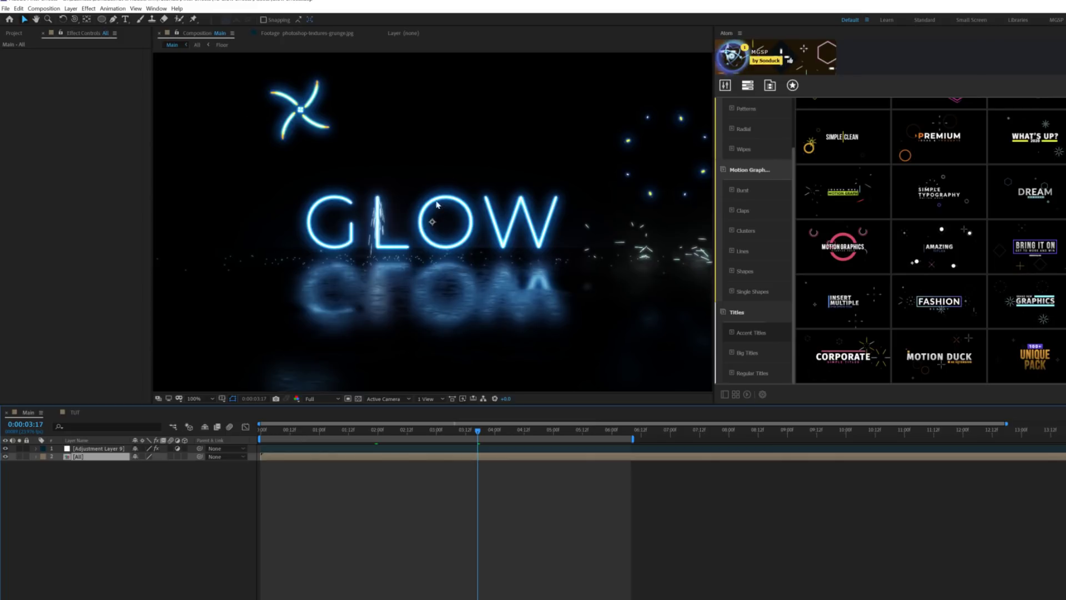
# Inside the PLaceholder composition in TUT, pre-compose the Glow text layer under the name "Titles"
pyautogui.click(73, 413)
pyautogui.click(91, 448)
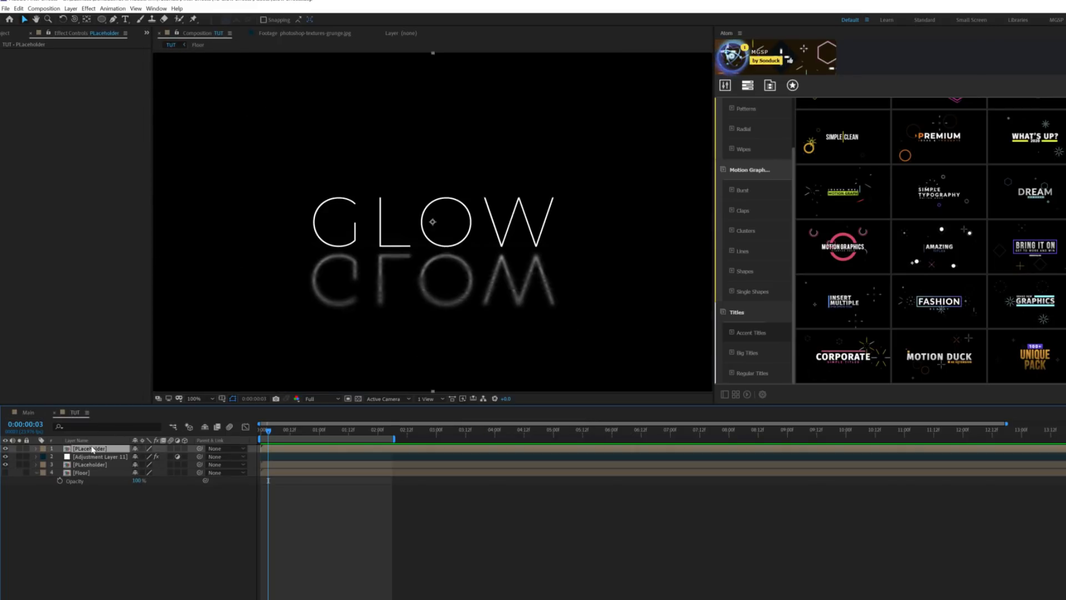
pyautogui.doubleClick(92, 449)
pyautogui.click(81, 449)
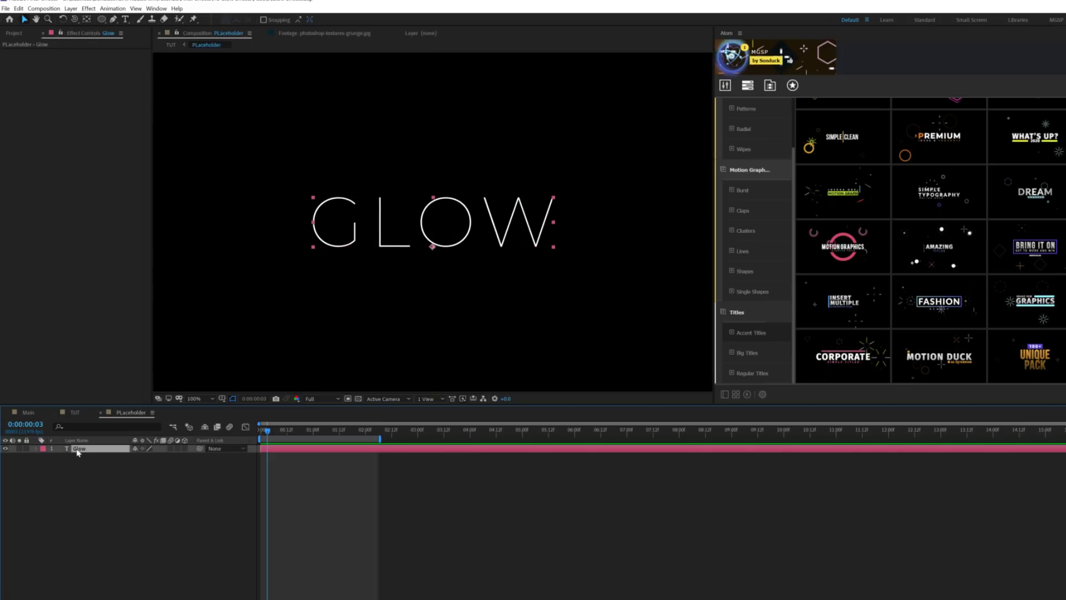
pyautogui.click(71, 8)
pyautogui.click(100, 315)
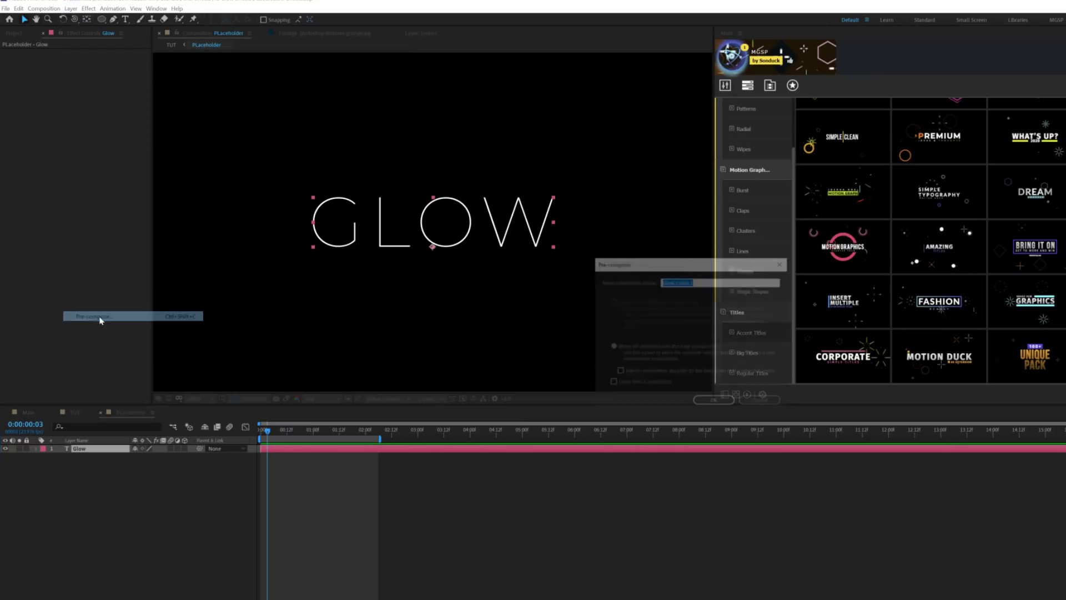
pyautogui.write('Titles')
pyautogui.press('Return')
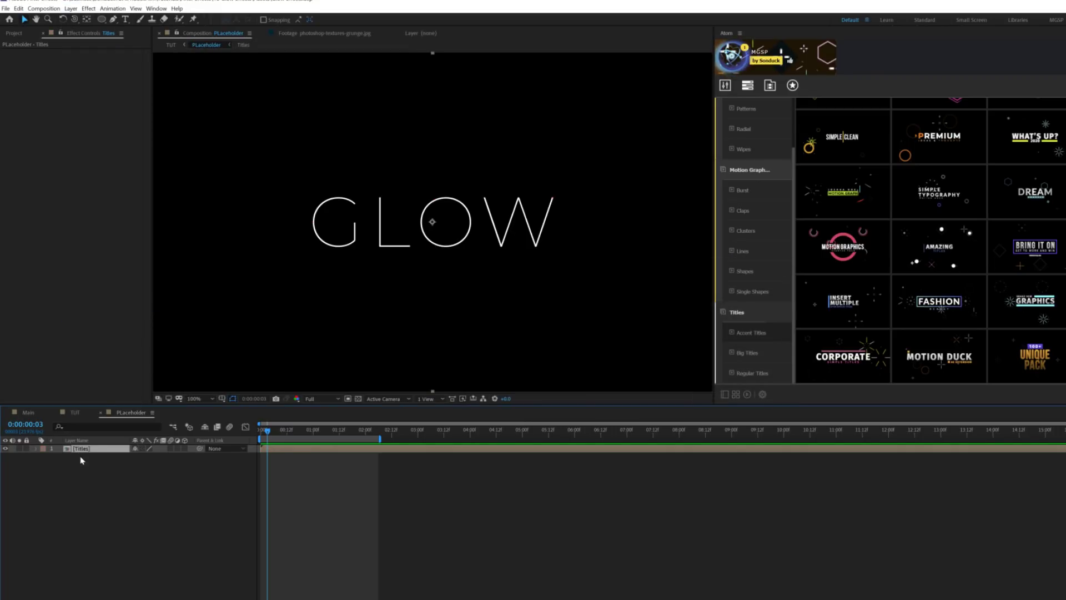
# Apply a Drop Shadow effect to the Titles layer with shadow color 27D5FF
pyautogui.click(89, 9)
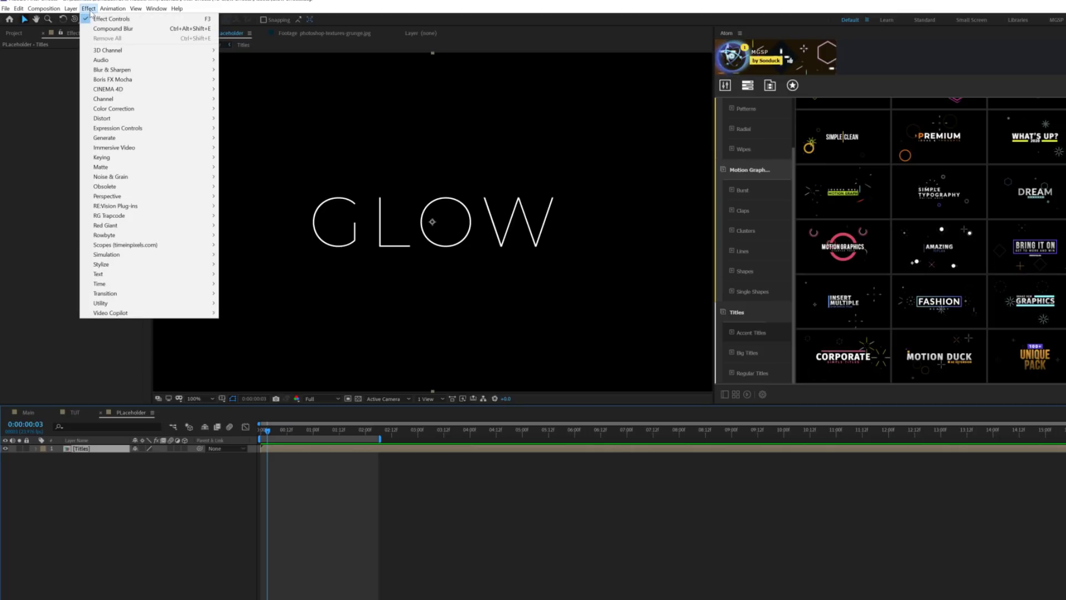
pyautogui.moveTo(118, 265)
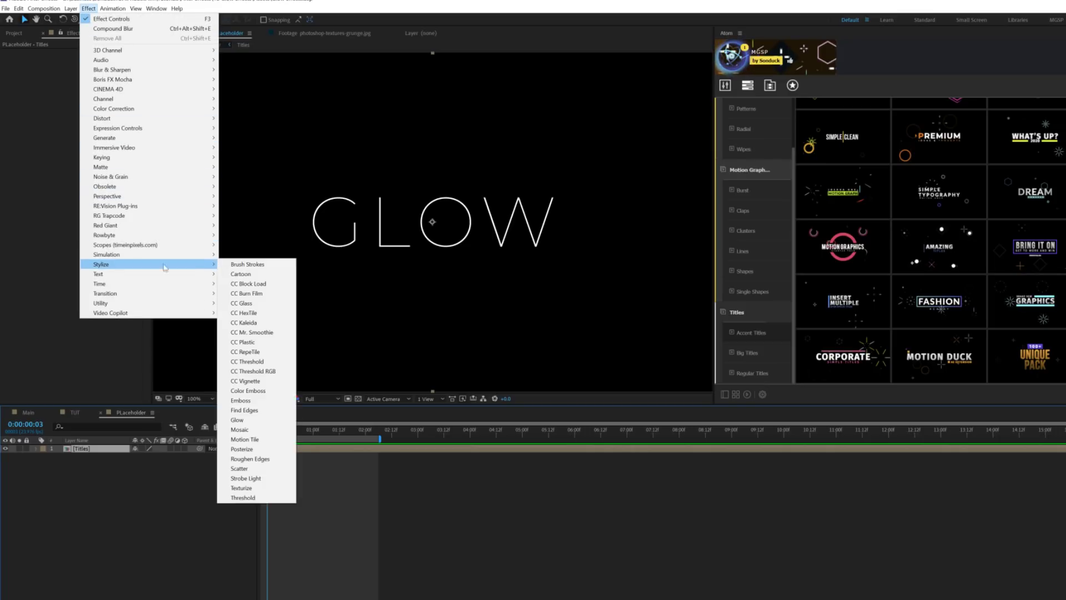
pyautogui.moveTo(142, 197)
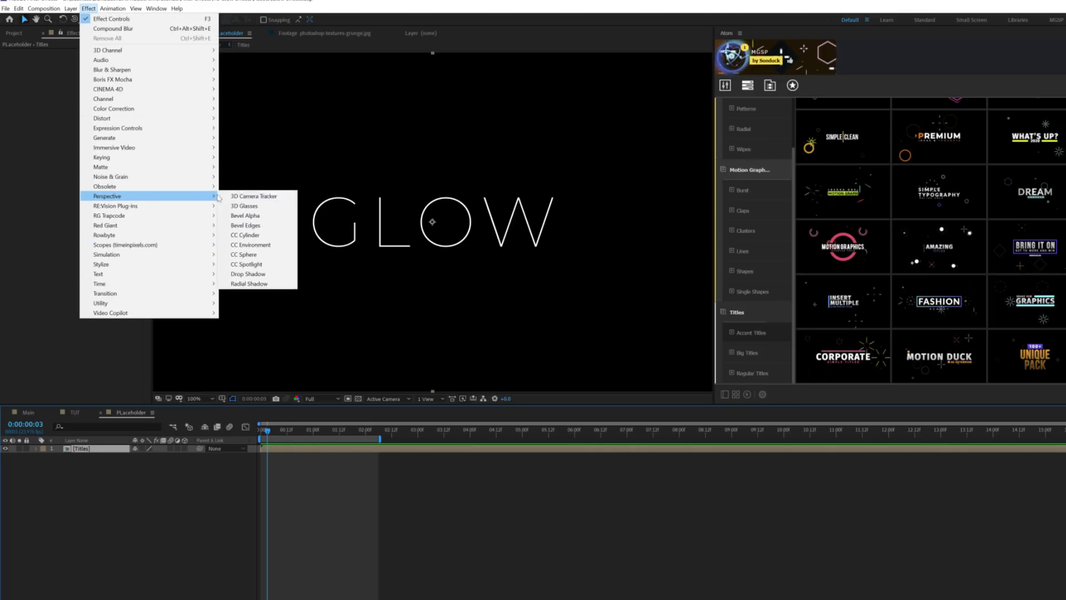
pyautogui.click(251, 273)
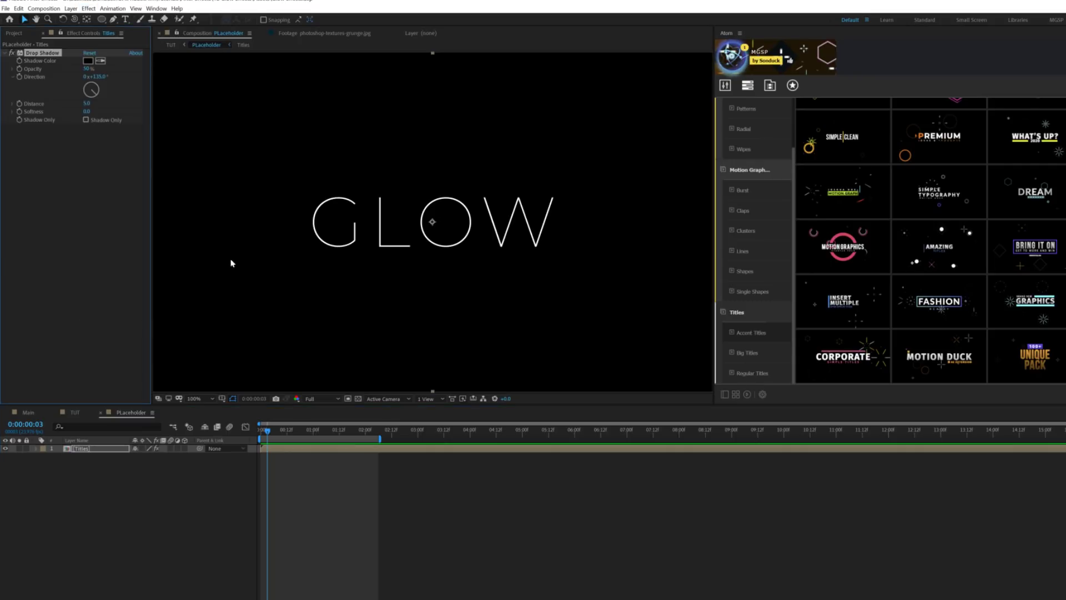
pyautogui.click(88, 61)
pyautogui.write('27D5FF')
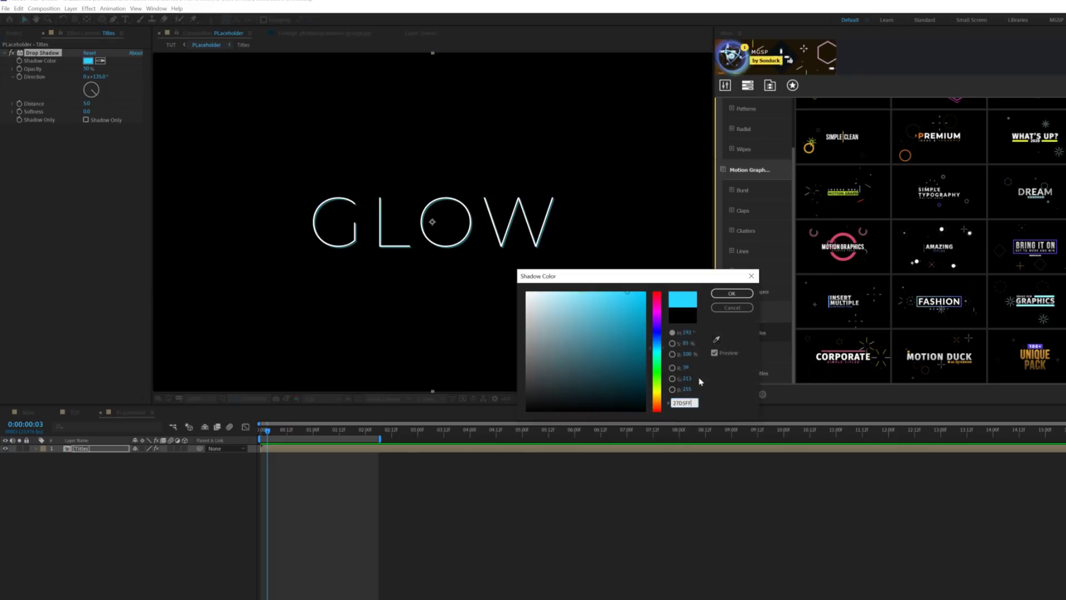
pyautogui.click(732, 293)
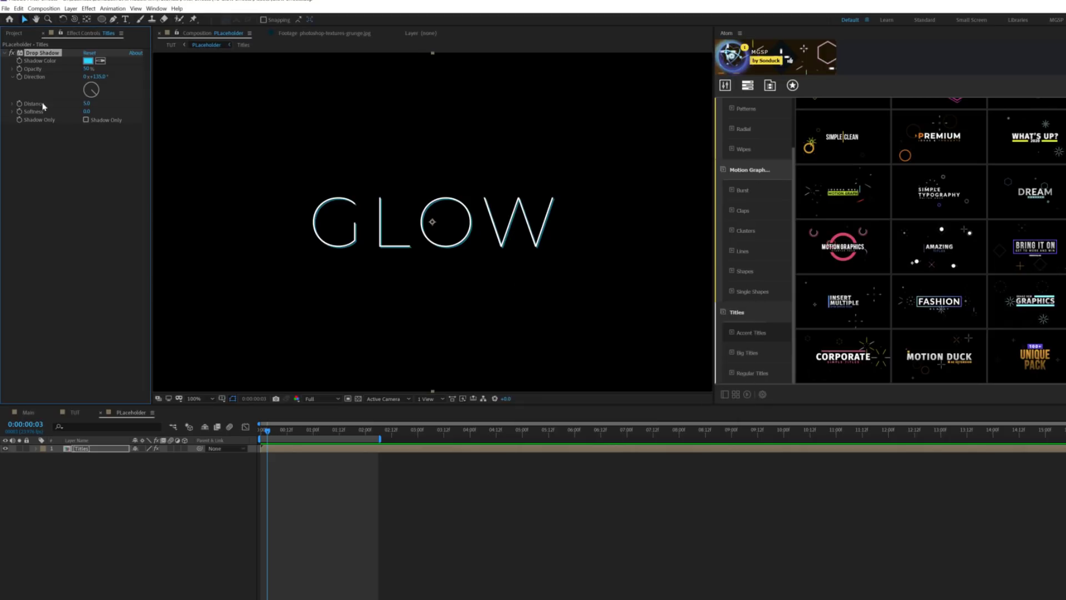
# Set the Drop Shadow's Distance to 0 and its Softness to 20
pyautogui.click(87, 104)
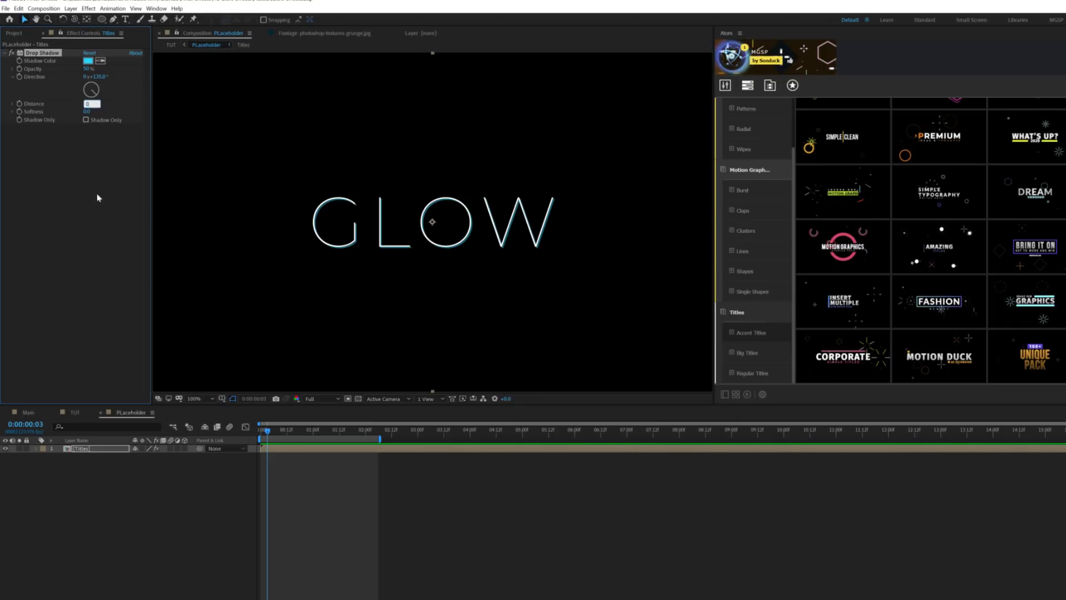
pyautogui.write('0')
pyautogui.press('Tab')
pyautogui.write('20')
pyautogui.press('Return')
pyautogui.press('.')
# Duplicate the Drop Shadow effect and raise the copy's Softness to about 87
pyautogui.click(40, 53)
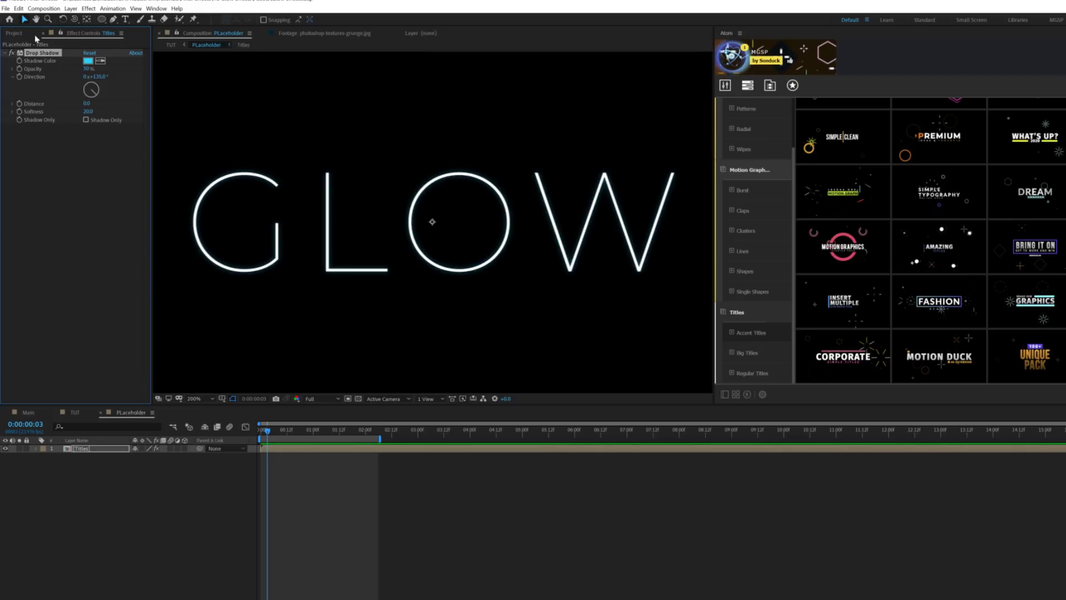
pyautogui.hotkey('ctrl', 'd')
pyautogui.moveTo(87, 186); pyautogui.dragTo(114, 186)
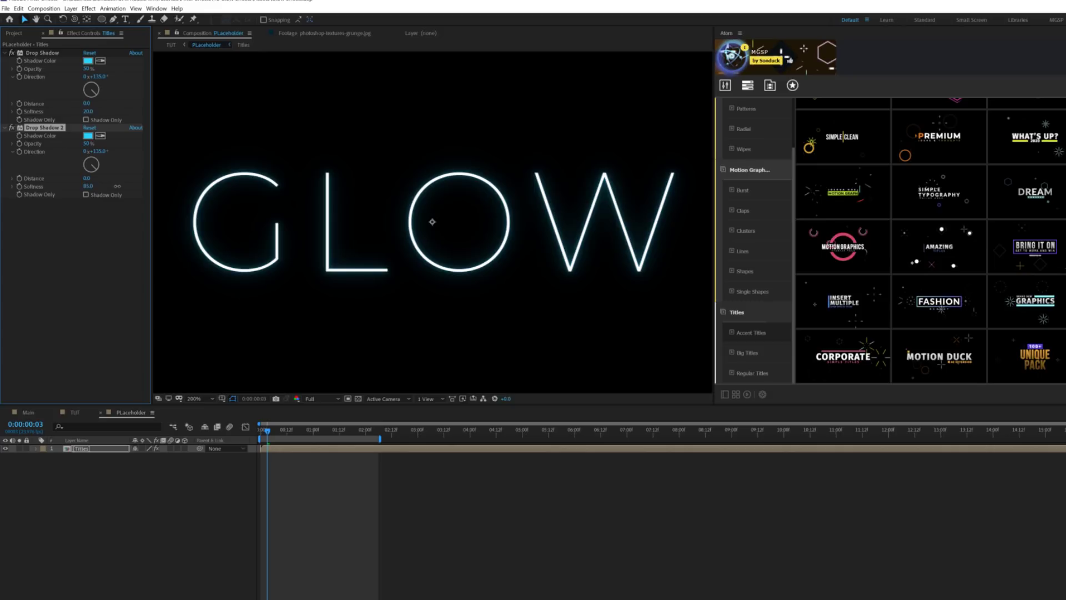
# Apply a Glow effect to the Titles layer and raise its Glow Intensity to about 2
pyautogui.click(89, 8)
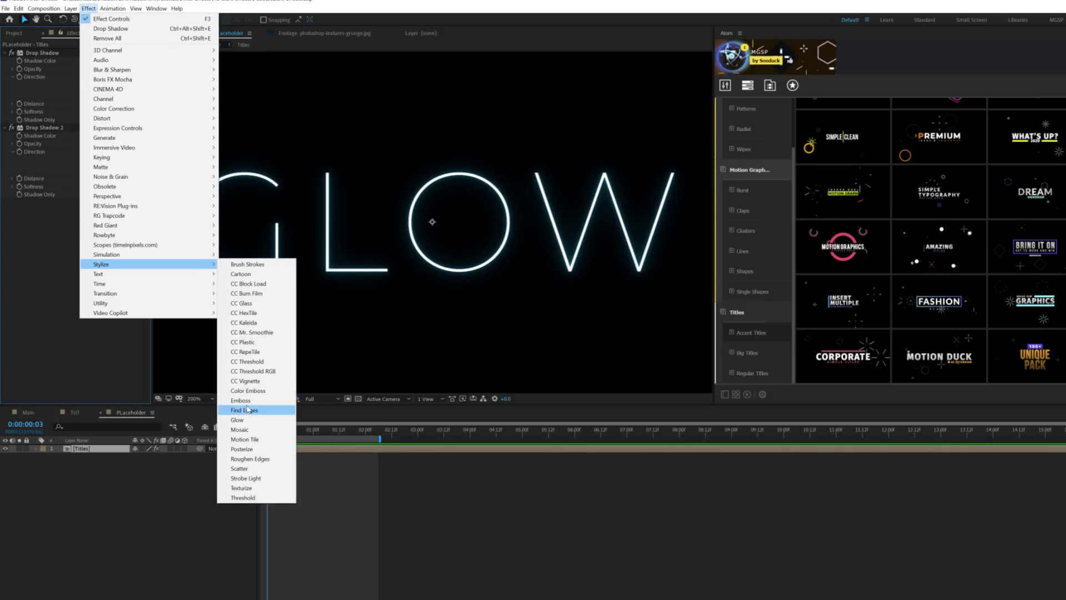
pyautogui.click(238, 420)
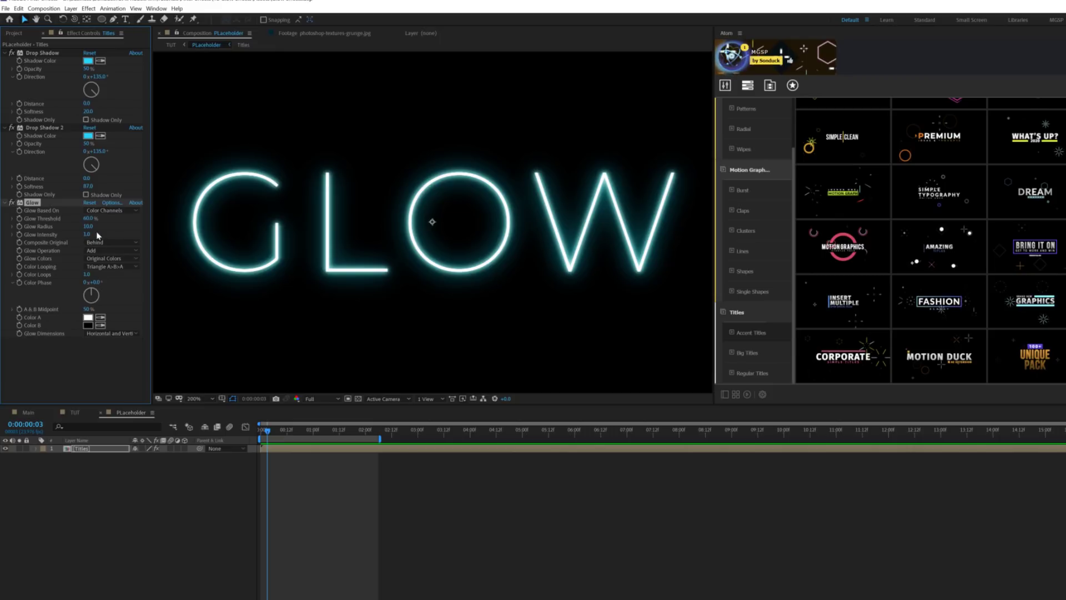
pyautogui.click(87, 234)
pyautogui.press('Return')
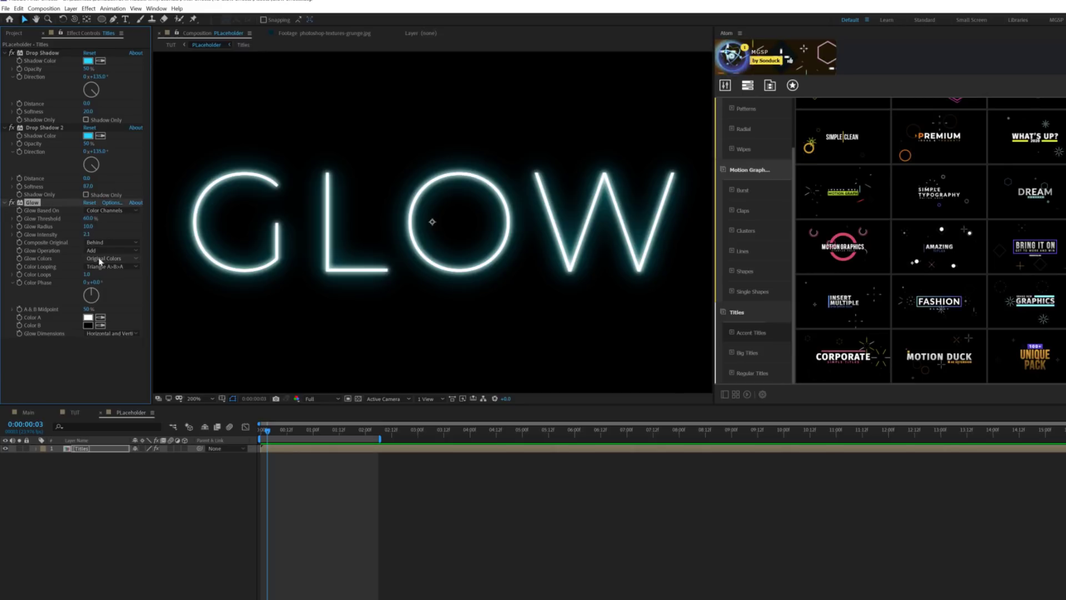
# Set the Glow Colors to A & B Colors and sample Color A from the Drop Shadow's blue
pyautogui.click(107, 259)
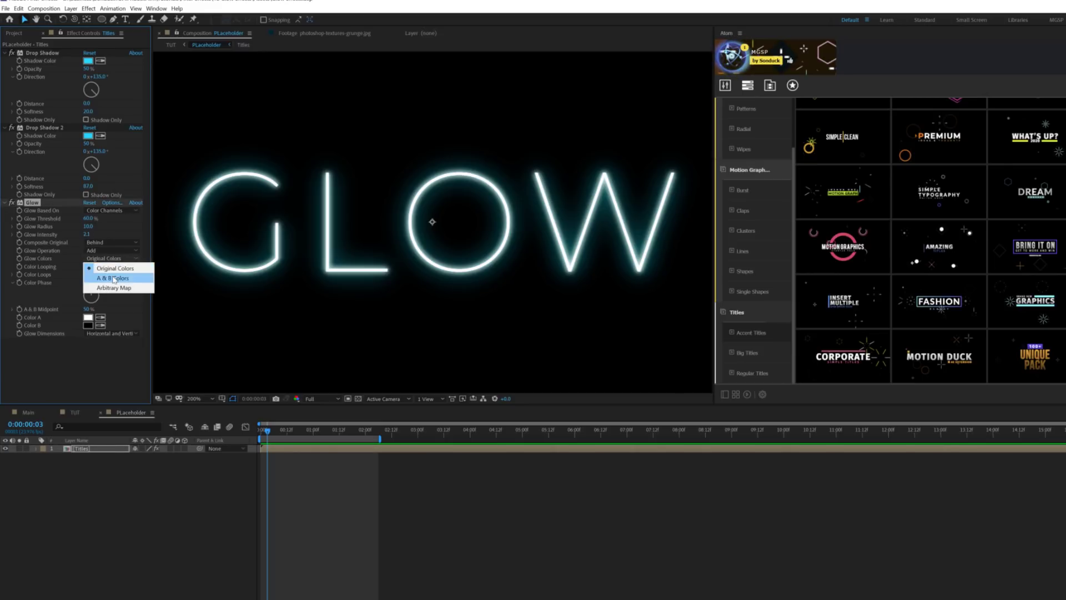
pyautogui.click(113, 278)
pyautogui.click(100, 317)
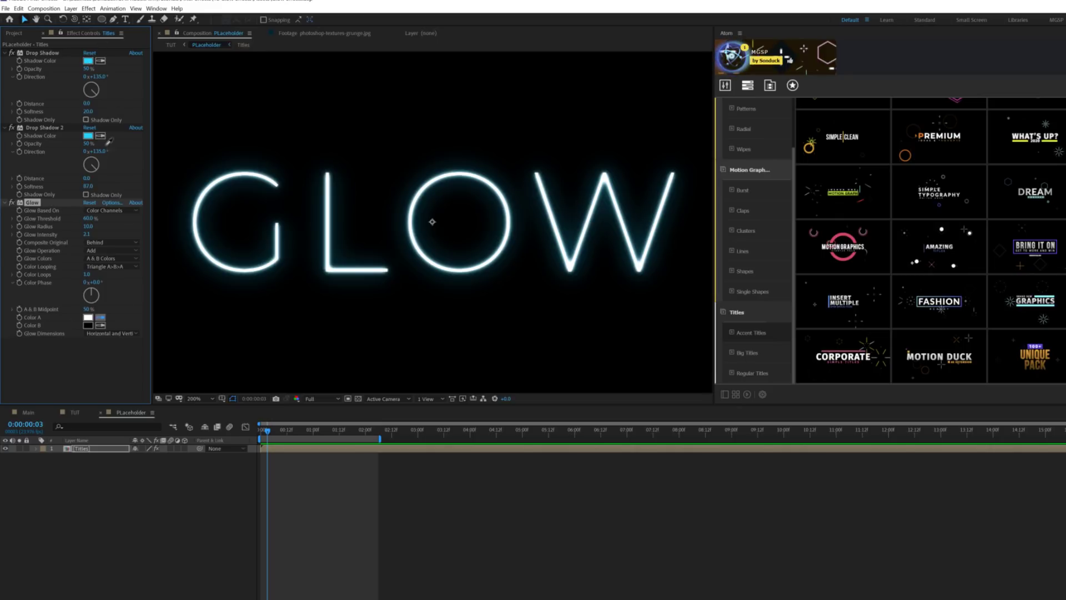
pyautogui.click(87, 62)
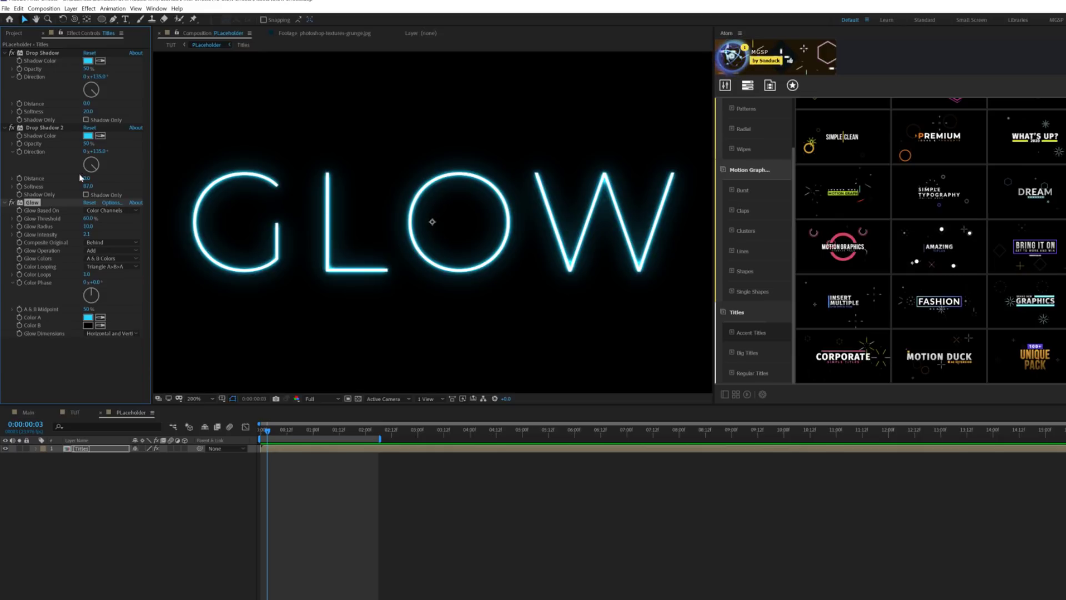
# Duplicate the Glow effect and set the copy's Glow Radius to 140 and Glow Threshold to about 80.4%
pyautogui.hotkey('ctrl', 'd')
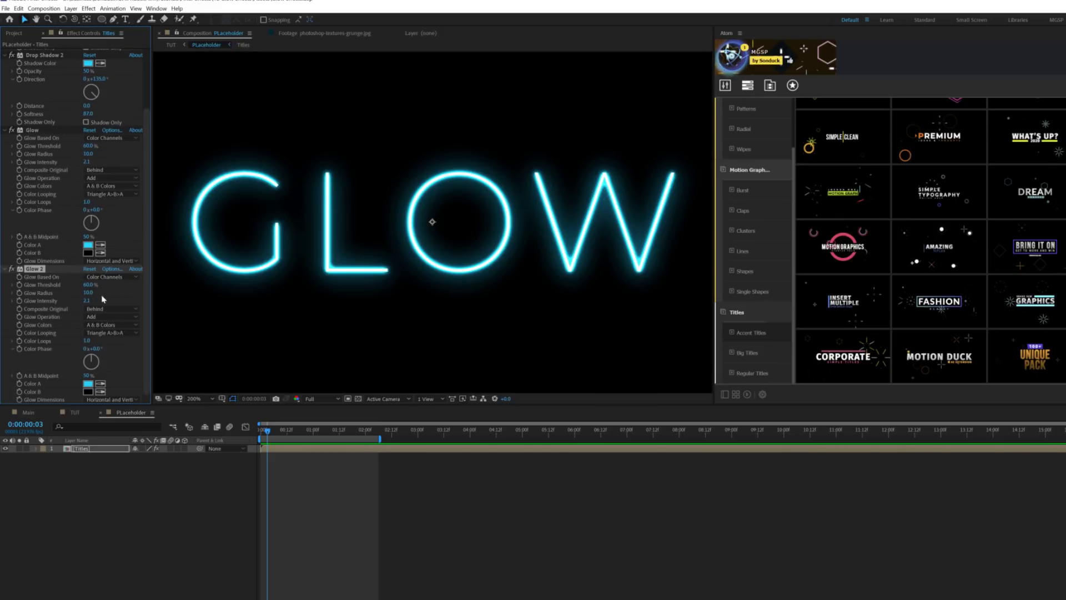
pyautogui.moveTo(88, 294); pyautogui.dragTo(110, 294)
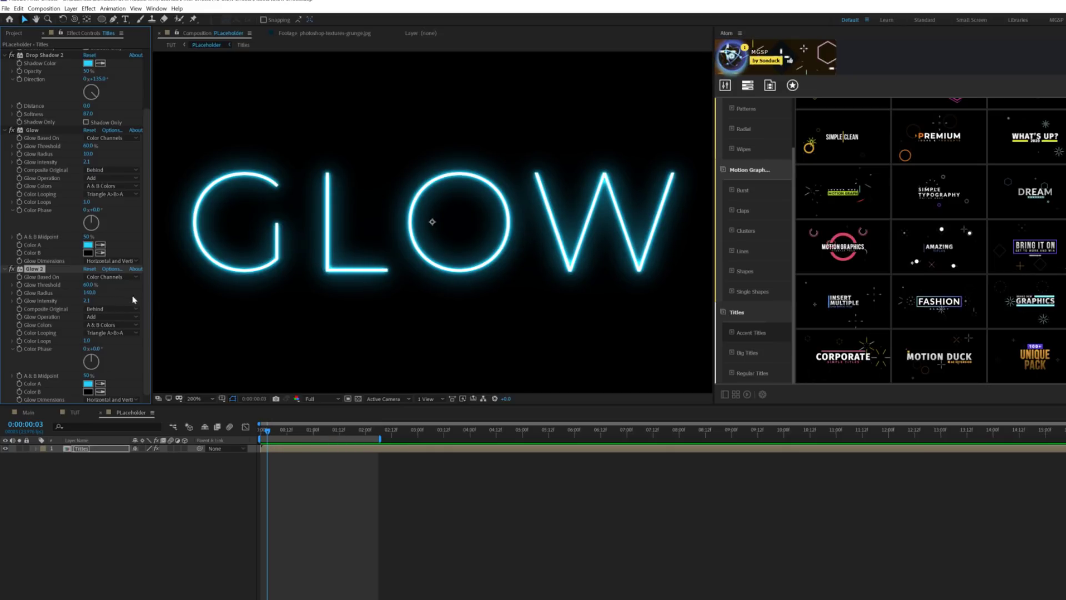
pyautogui.moveTo(89, 285); pyautogui.dragTo(107, 285)
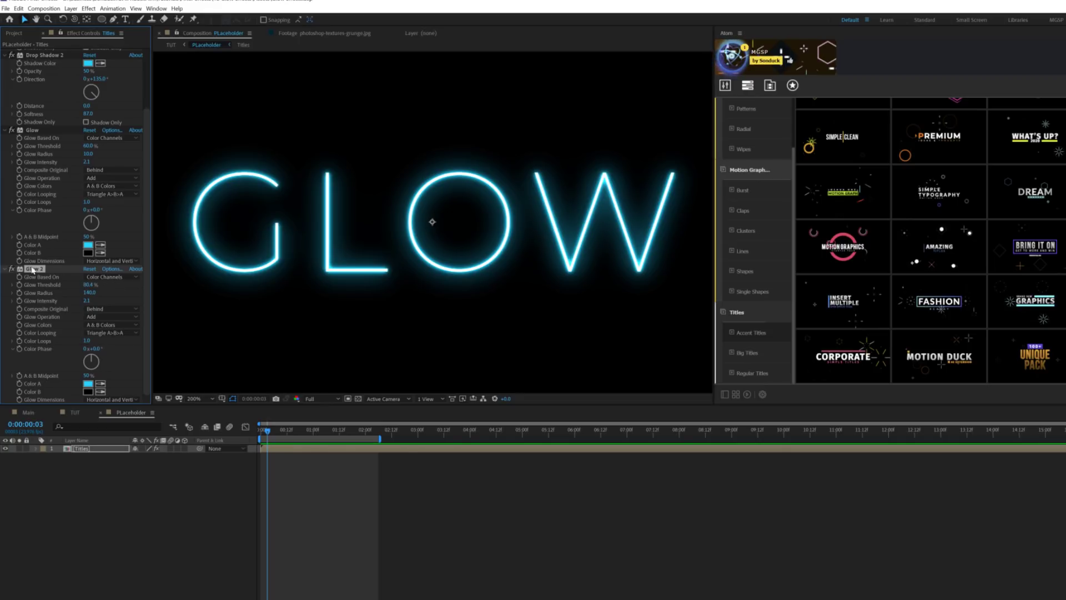
# Add a third Glow effect, raise its Glow Threshold to about 83.5% and compare the title with it off and on
pyautogui.click(87, 8)
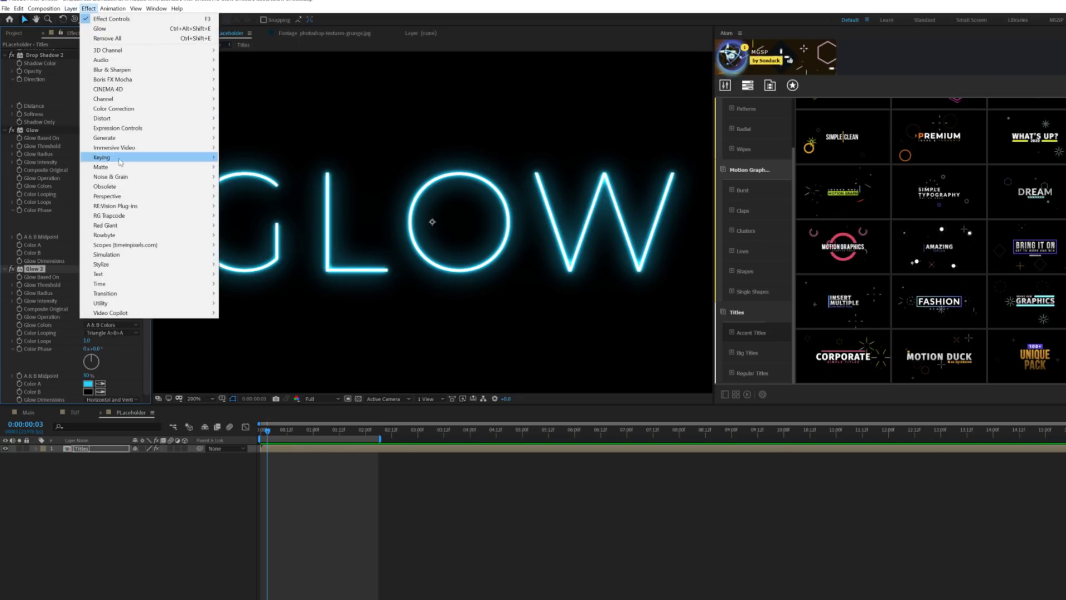
pyautogui.moveTo(113, 265)
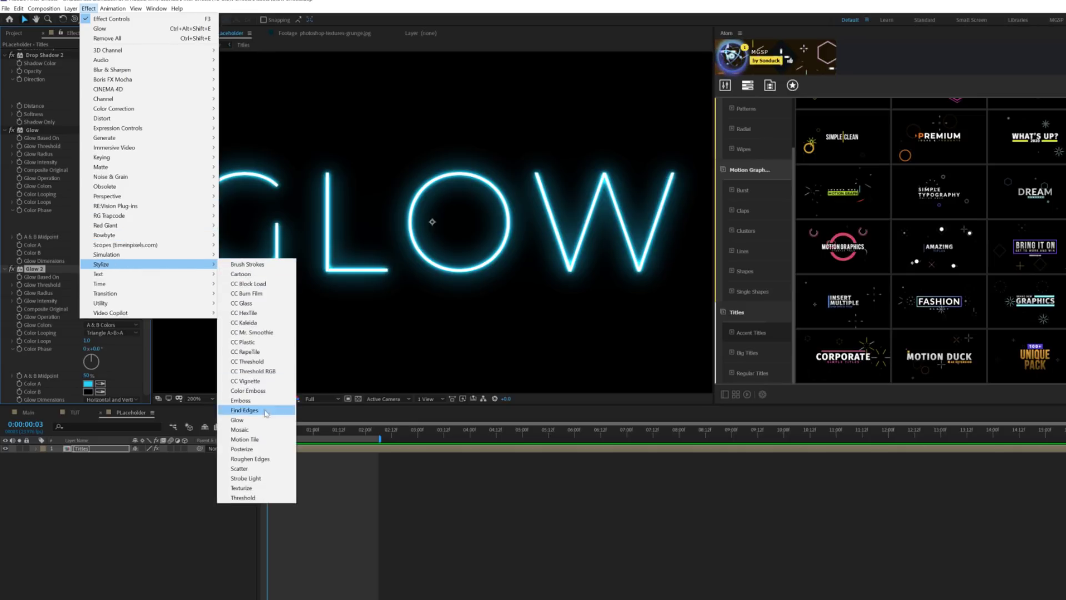
pyautogui.click(251, 421)
pyautogui.press(',')
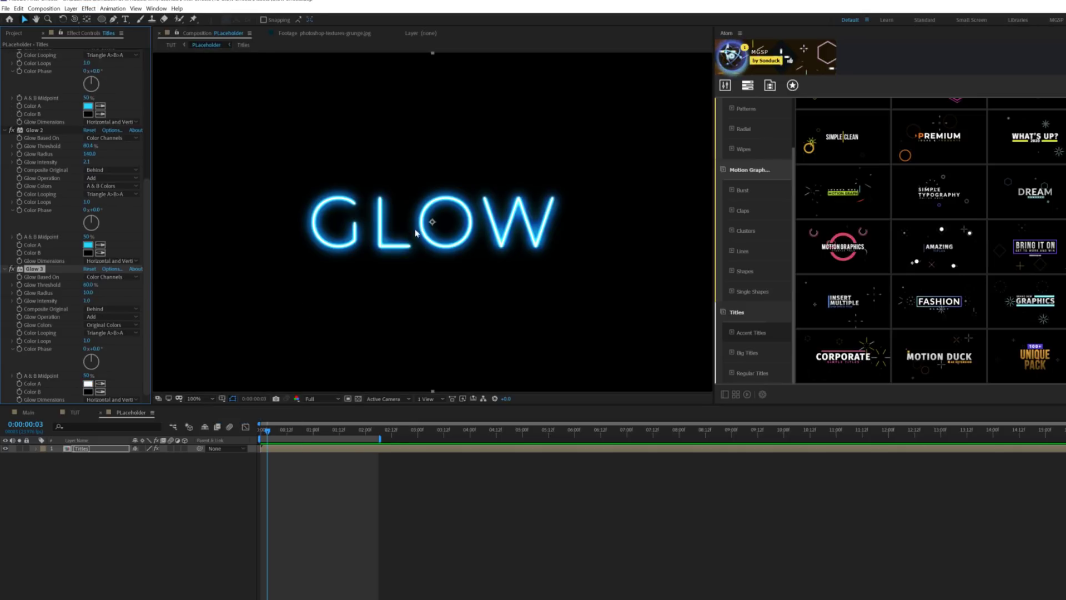
pyautogui.press('.')
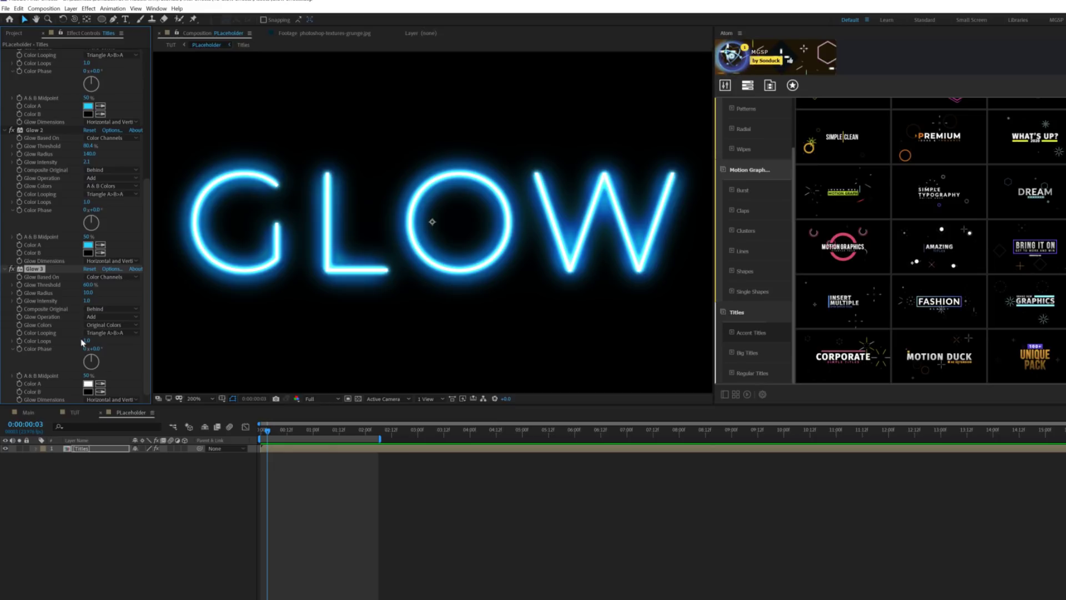
pyautogui.moveTo(105, 284); pyautogui.dragTo(117, 285)
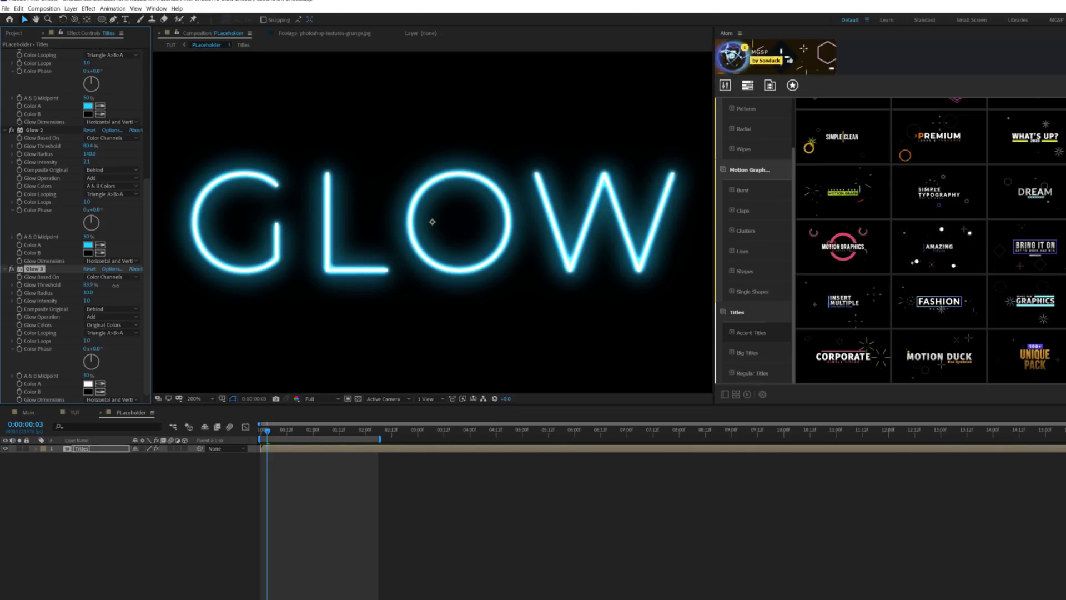
pyautogui.click(11, 269)
pyautogui.click(12, 269)
pyautogui.moveTo(87, 285)
pyautogui.mouseDown()
pyautogui.moveTo(58, 285)
pyautogui.moveTo(85, 286)
pyautogui.mouseUp()
pyautogui.press(',')
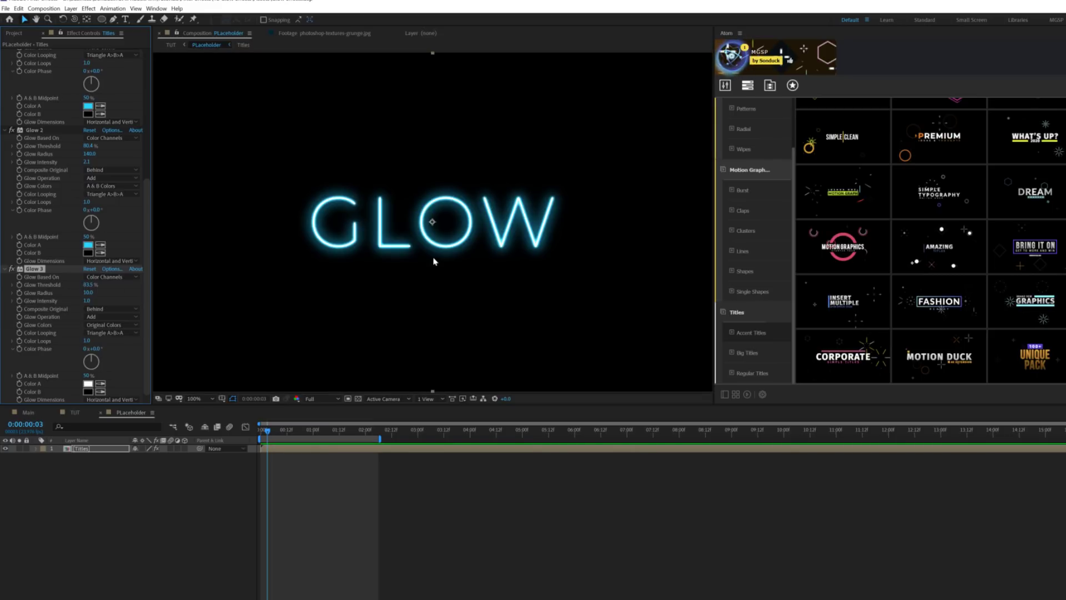
# Duplicate the Titles layer and delete all effects from the lower copy
pyautogui.click(85, 449)
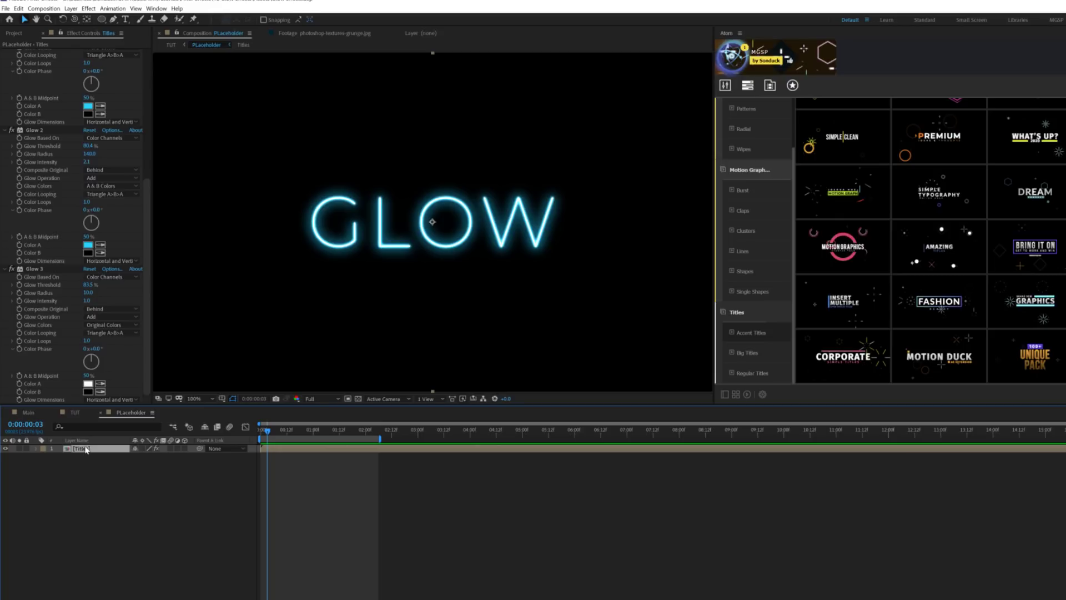
pyautogui.hotkey('ctrl', 'd')
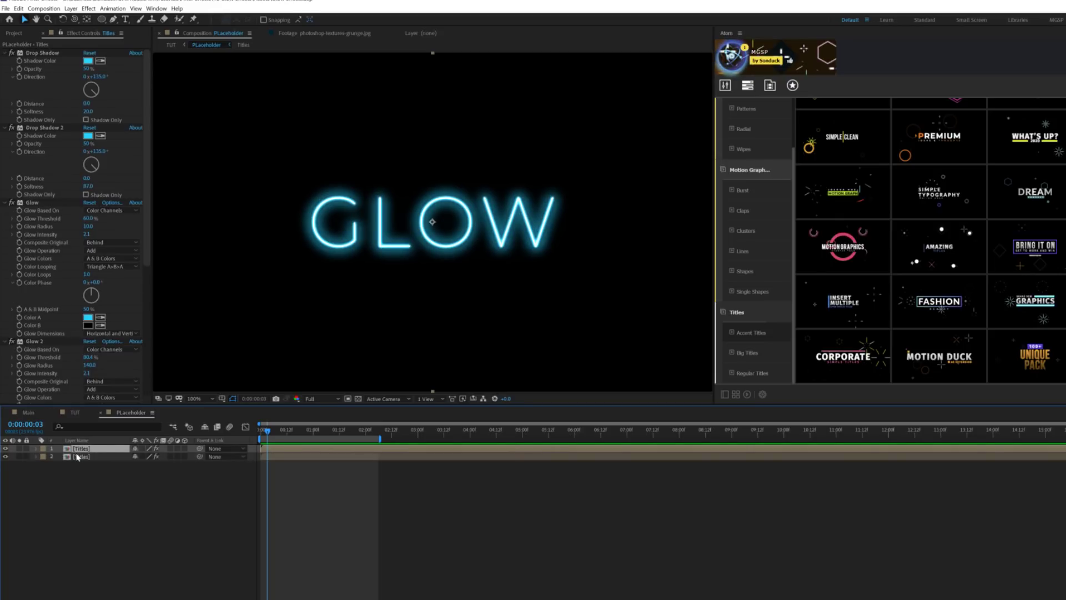
pyautogui.click(79, 457)
pyautogui.scroll(-6, 43, 206)
pyautogui.keyDown('ctrl'); pyautogui.click(34, 270); pyautogui.keyUp('ctrl')
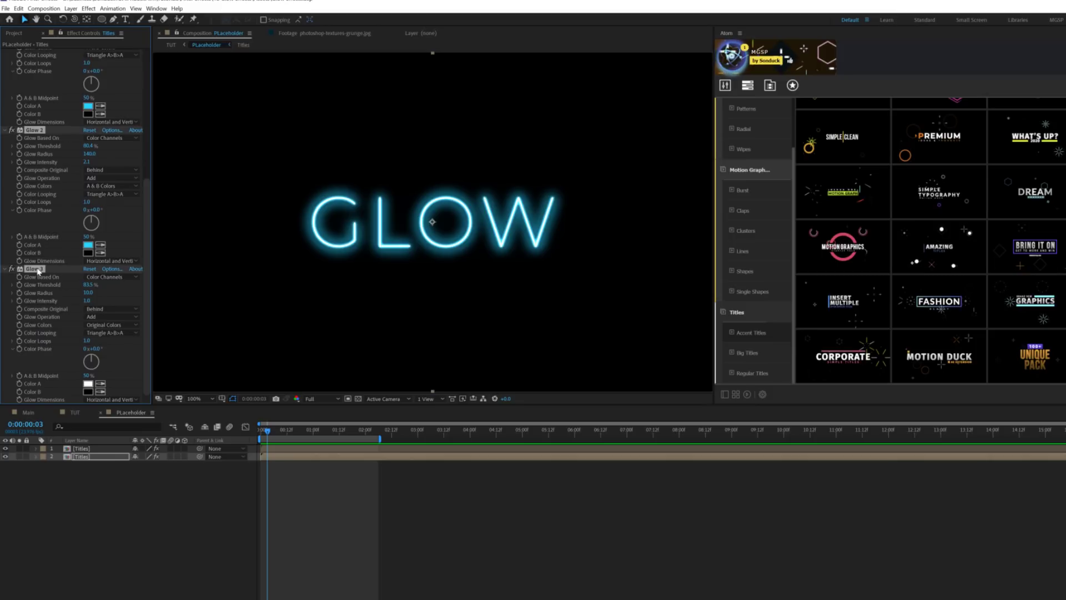
pyautogui.press('Delete')
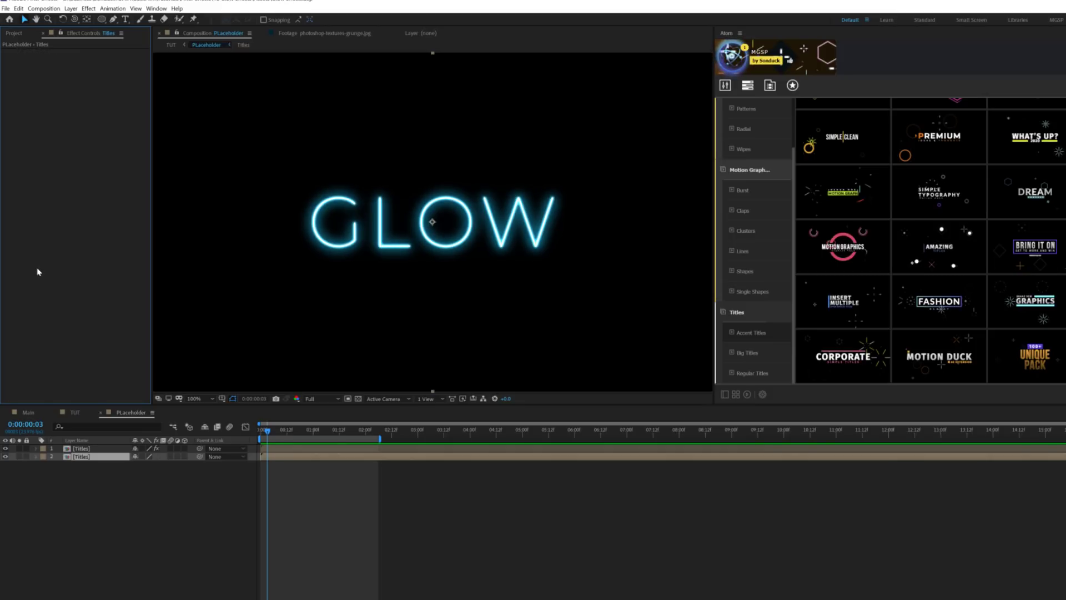
# Apply CC Radial Fast Blur to the lower Titles copy and set its Zoom to Brightest
pyautogui.click(87, 9)
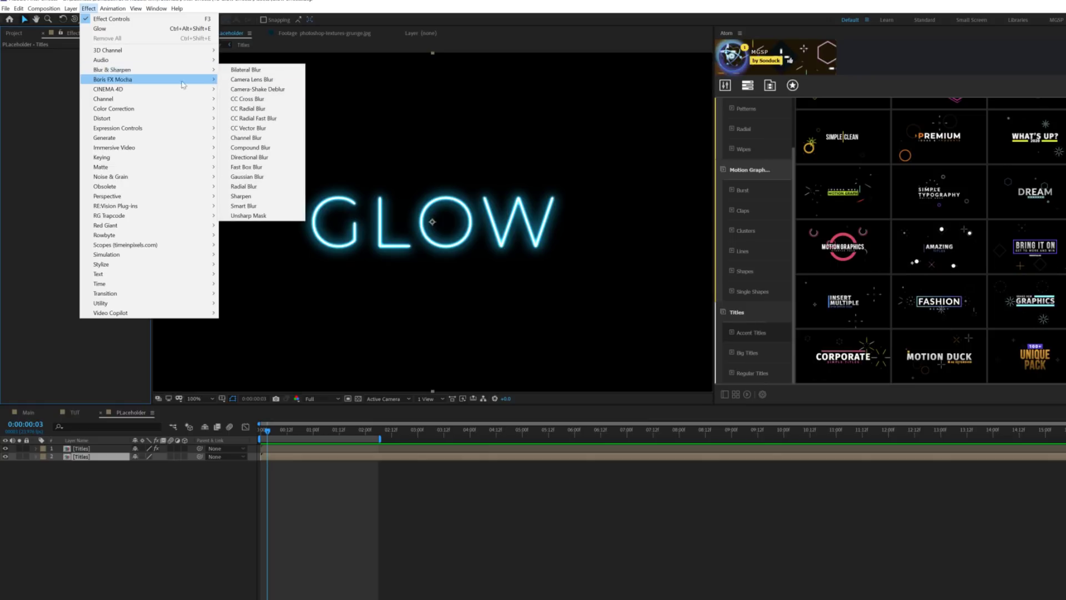
pyautogui.click(254, 118)
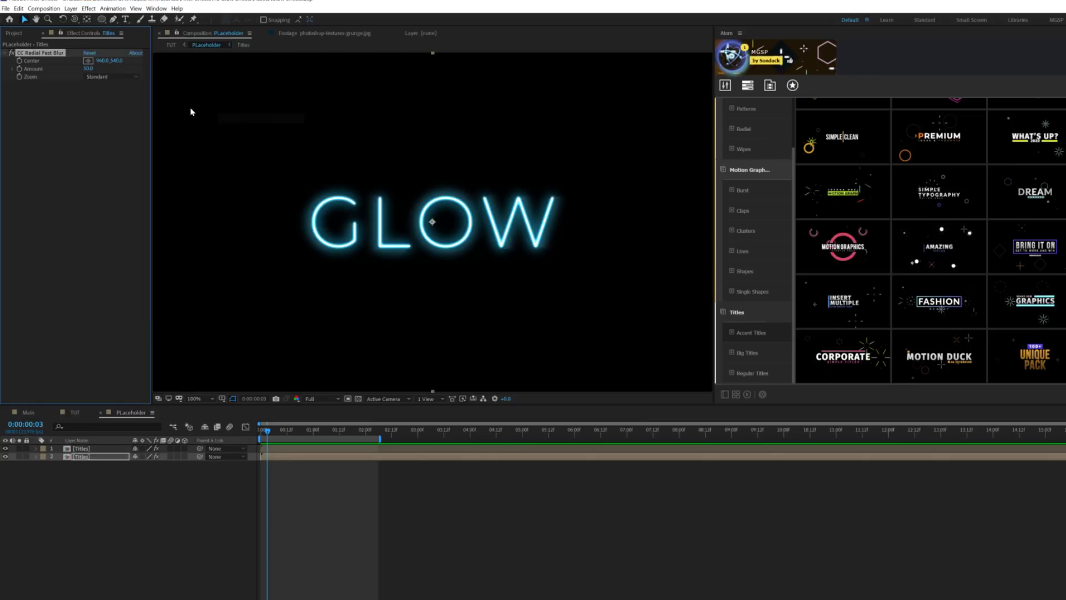
pyautogui.press('.')
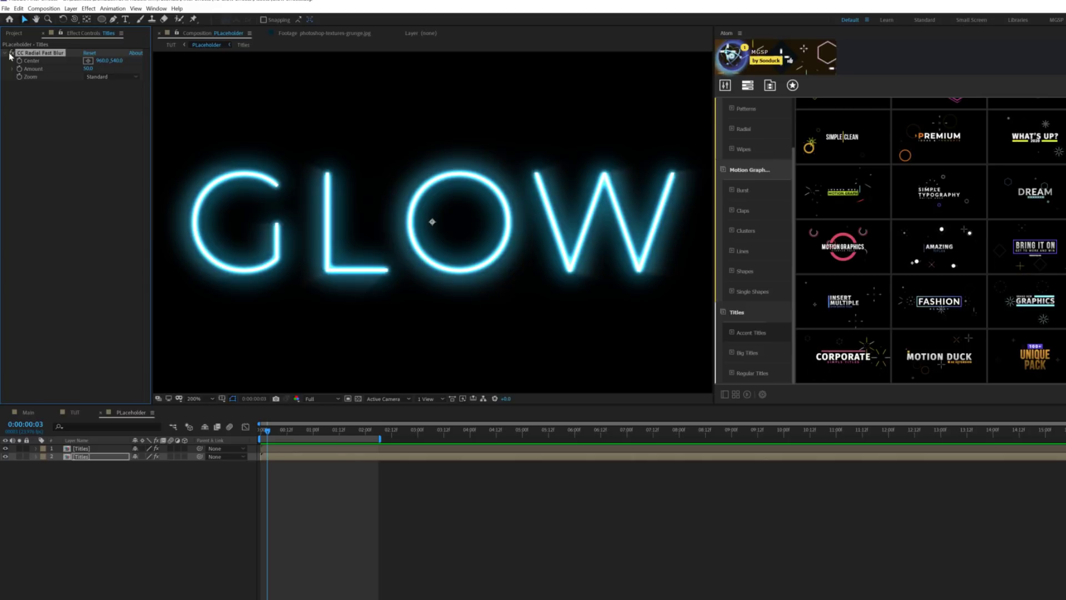
pyautogui.press('e')
pyautogui.click(105, 78)
pyautogui.click(105, 95)
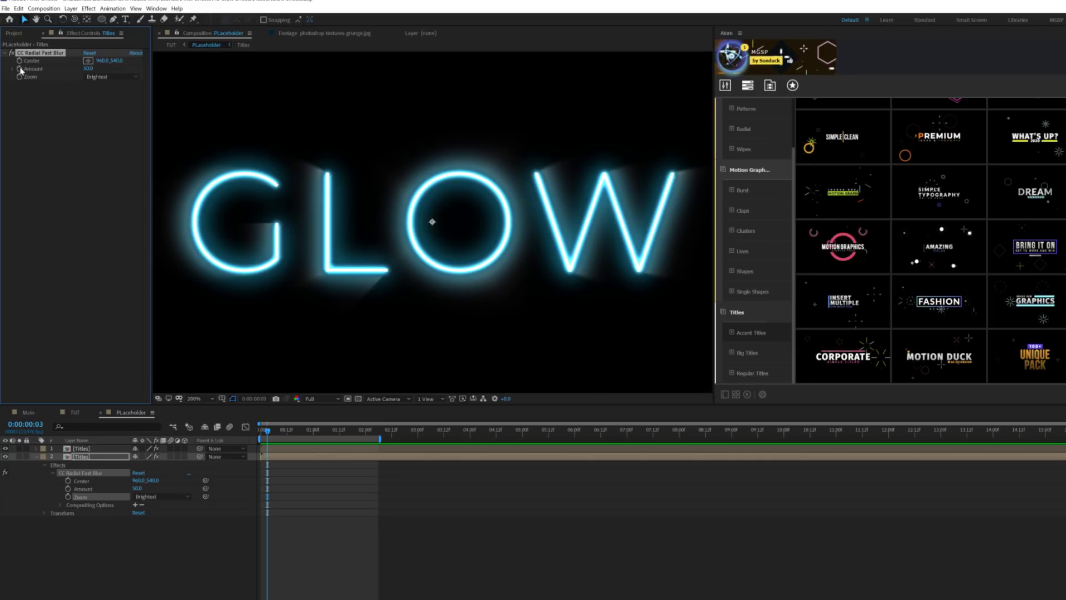
# Add the expression wiggle(1,20) to the Amount of the CC Radial Fast Blur
pyautogui.keyDown('alt'); pyautogui.click(19, 70); pyautogui.keyUp('alt')
pyautogui.write('wiggle')
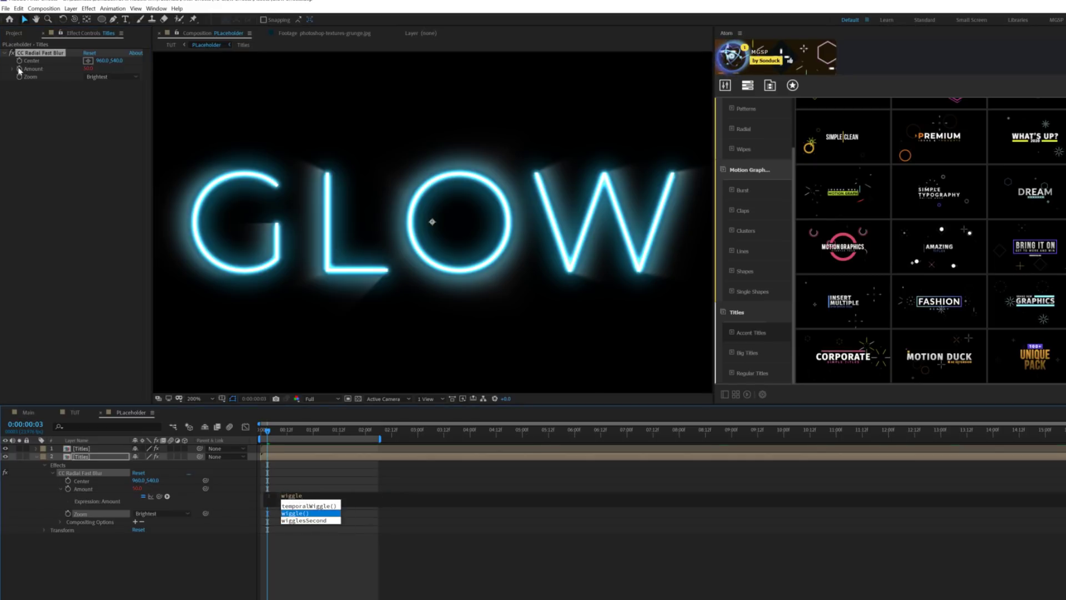
pyautogui.press('Return')
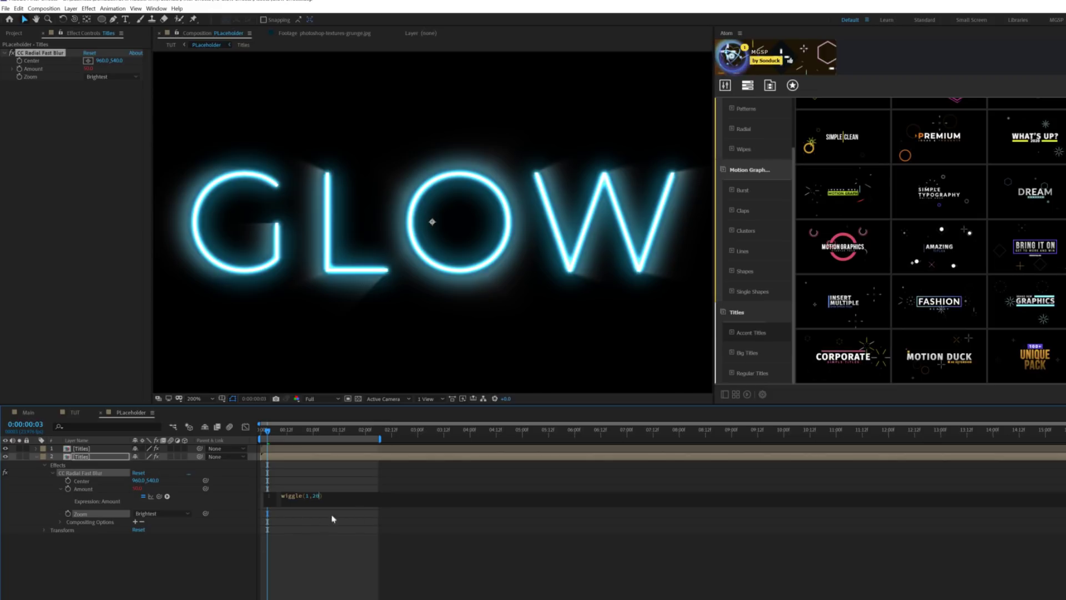
pyautogui.click(344, 554)
# Apply a Tint effect to the lower Titles copy and set Map White To to the blue 27D5FF
pyautogui.click(88, 9)
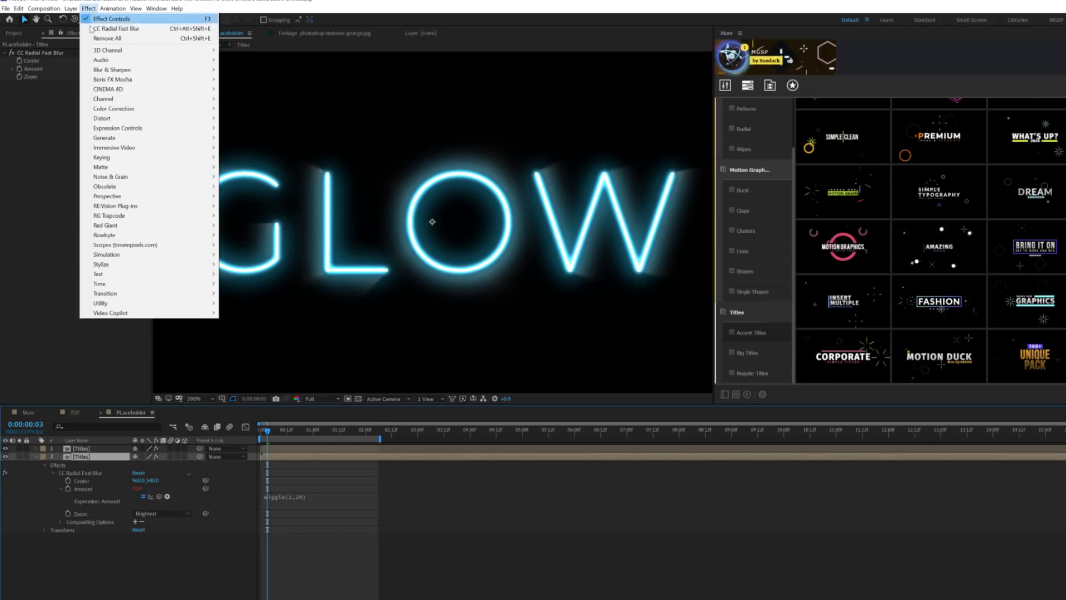
pyautogui.moveTo(122, 110)
pyautogui.click(255, 421)
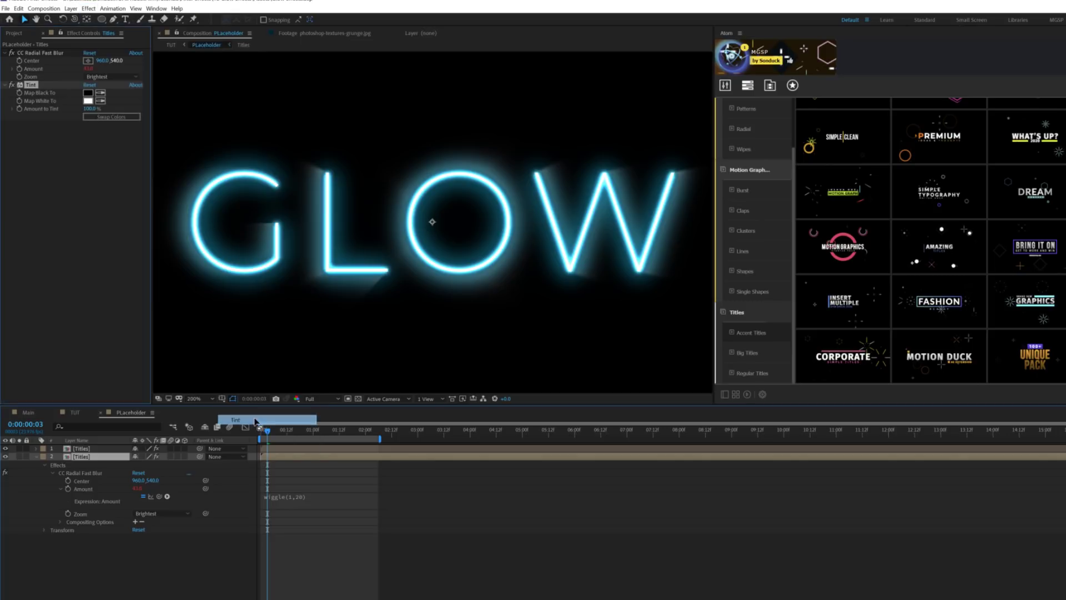
pyautogui.click(88, 100)
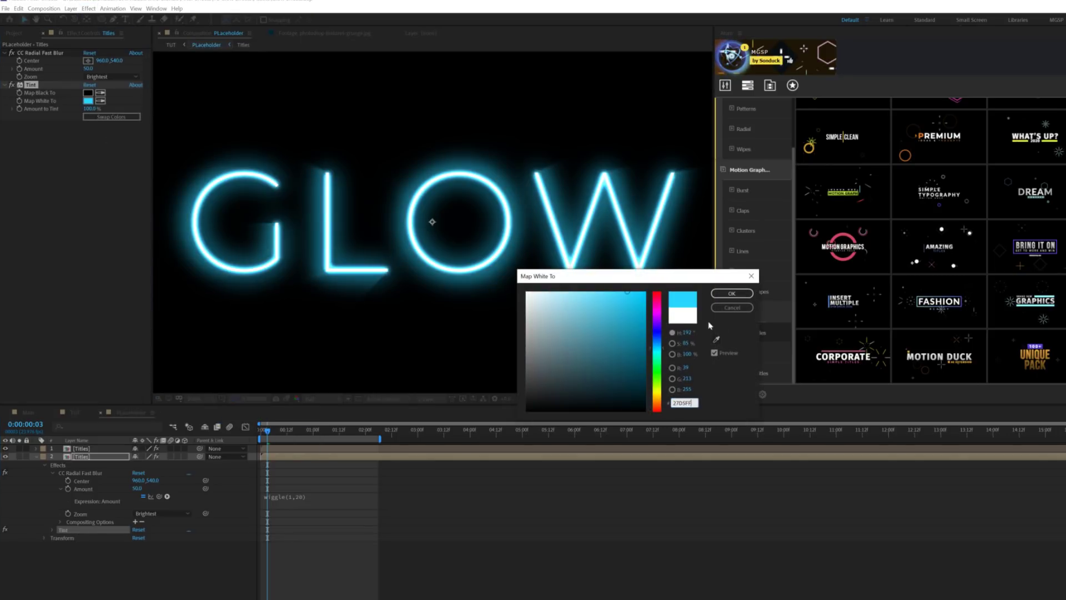
pyautogui.click(732, 293)
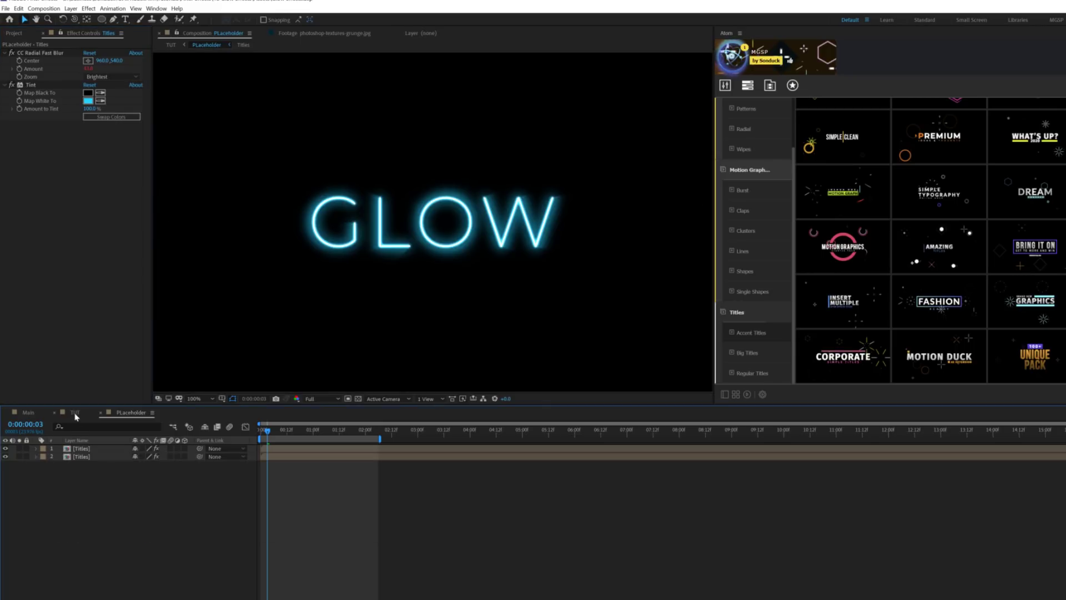
# Rename the adjustment layer in the TUT composition to Blur and look over the finished Main composition for reference
pyautogui.click(74, 412)
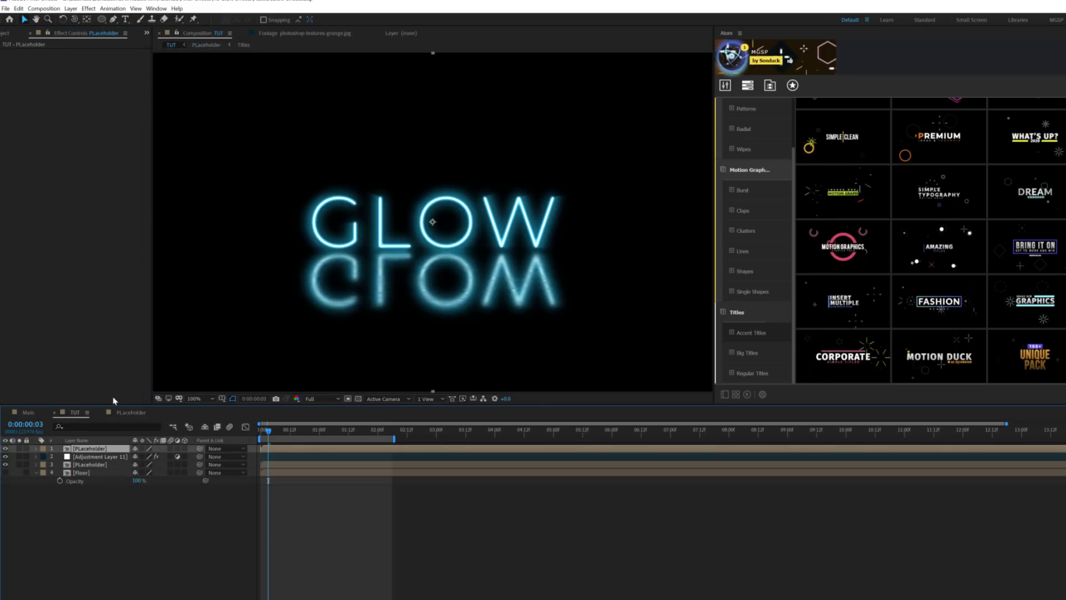
pyautogui.click(98, 457)
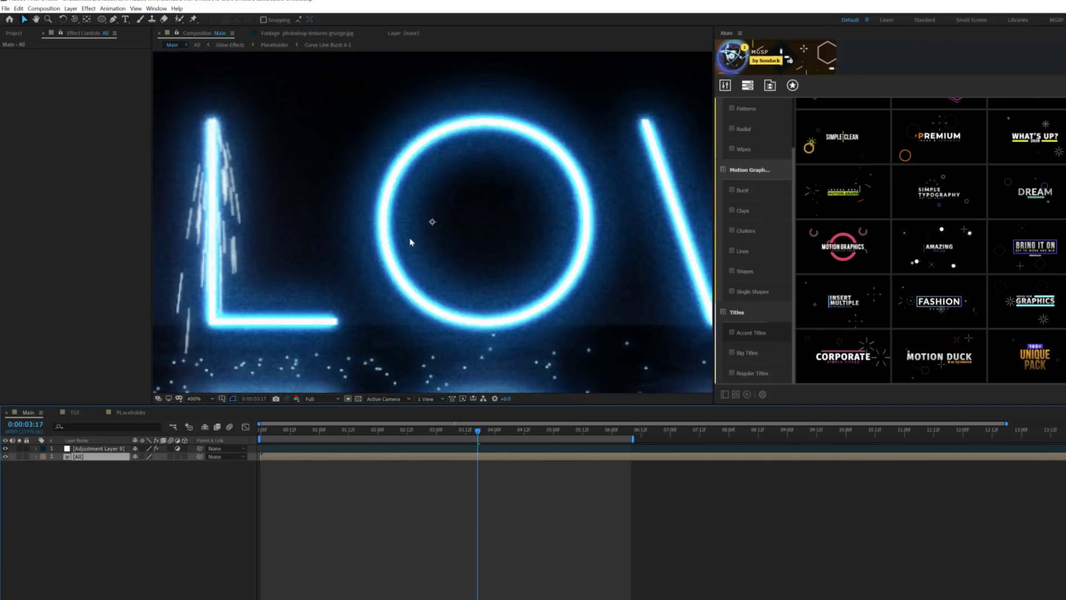
pyautogui.scroll(-1, 430, 308)
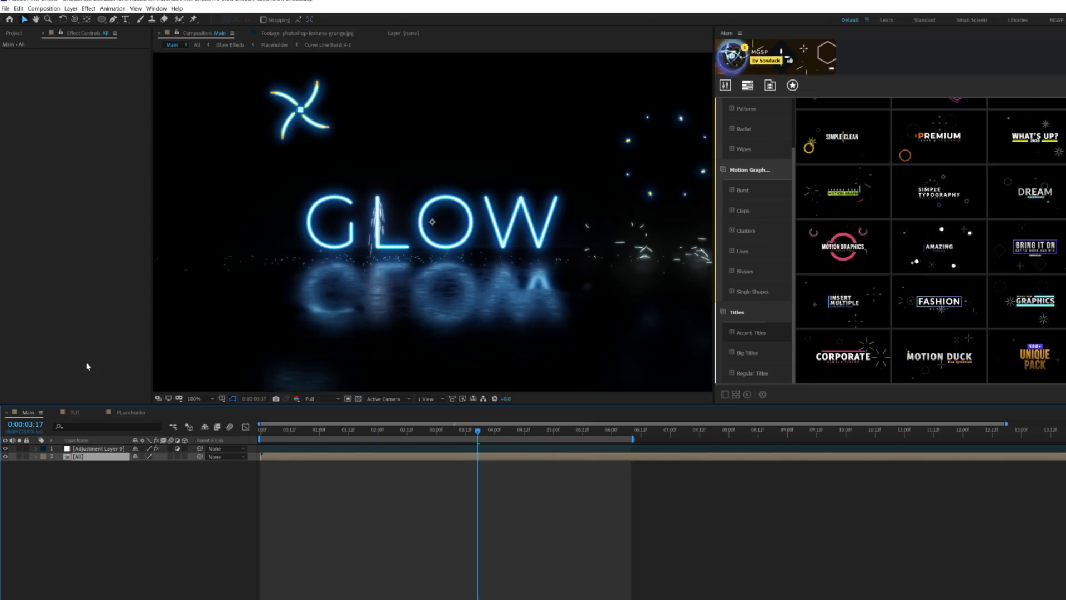
pyautogui.click(75, 412)
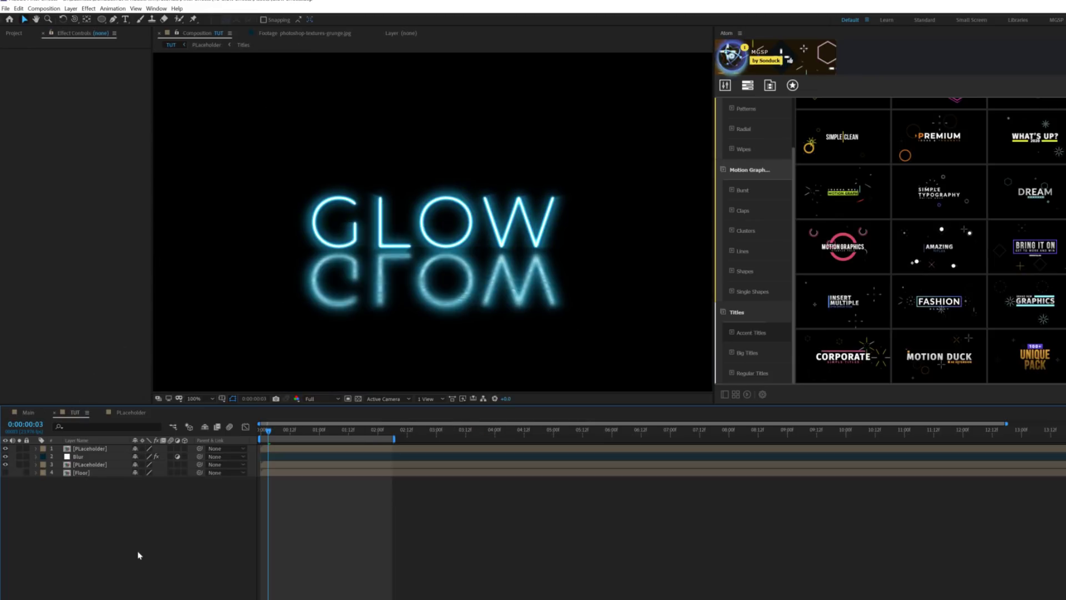
# Create a new adjustment layer above all layers in the TUT composition and name it Effects
pyautogui.click(71, 9)
pyautogui.moveTo(100, 19)
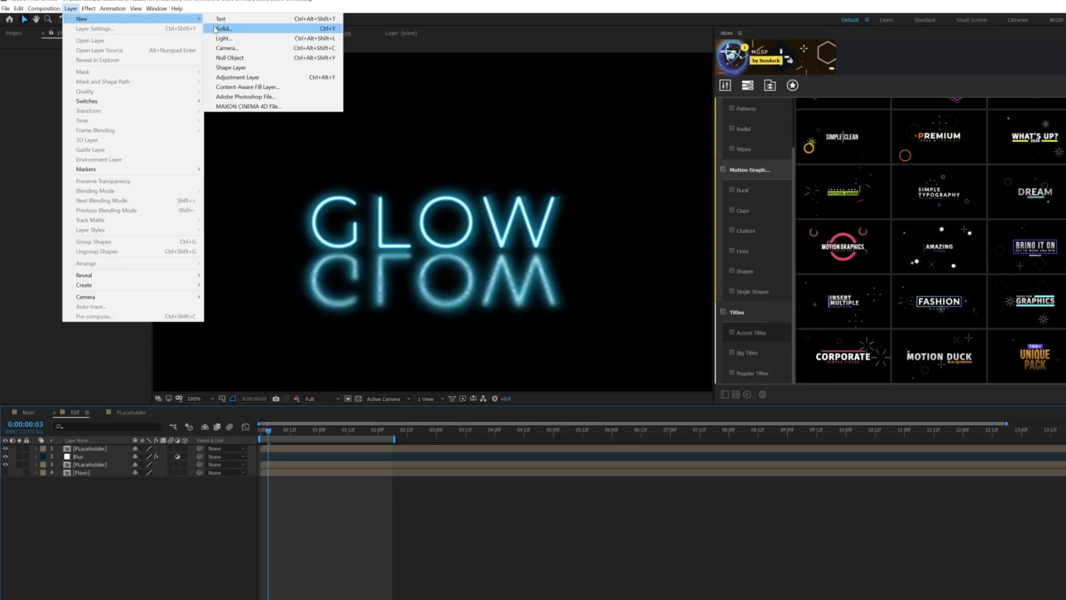
pyautogui.click(245, 77)
pyautogui.press('Return')
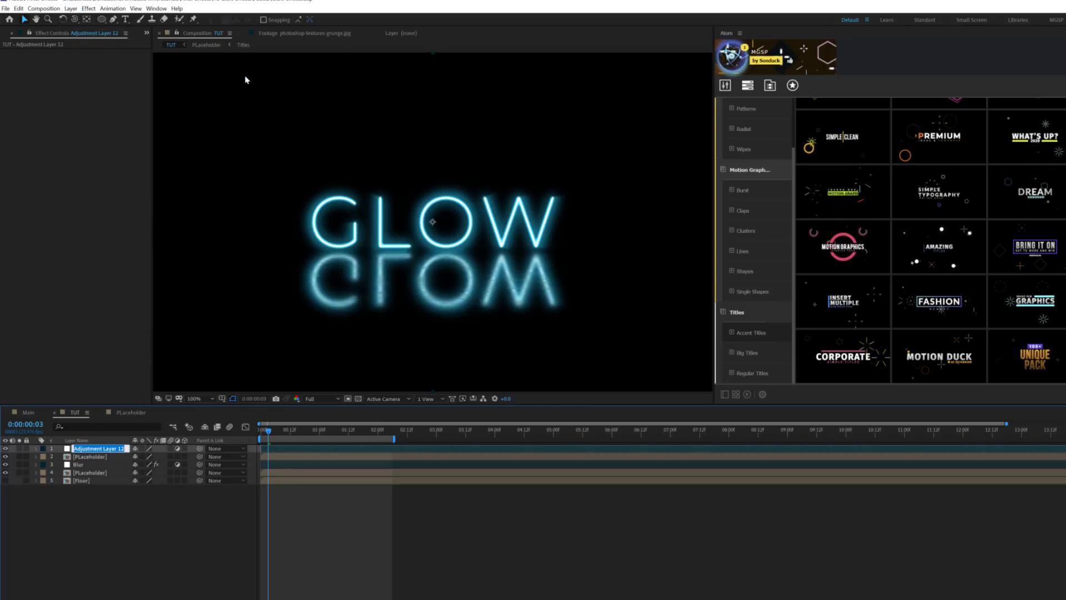
pyautogui.write('Effects')
pyautogui.press('Return')
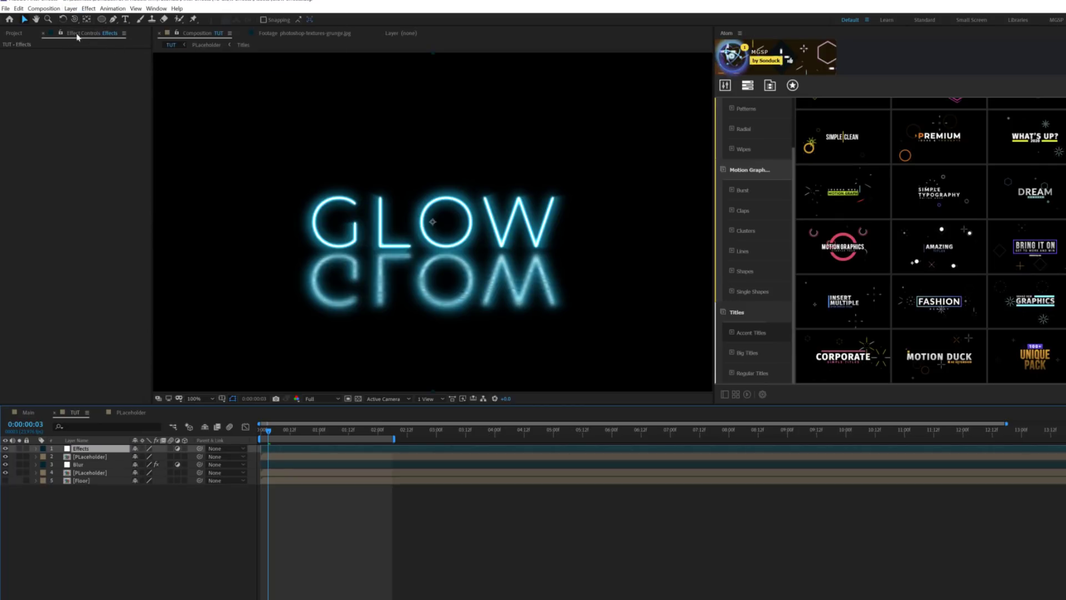
# Apply Noise to the Effects layer with the Amount of Noise at 12% and Use Color Noise disabled
pyautogui.click(88, 8)
pyautogui.moveTo(125, 178)
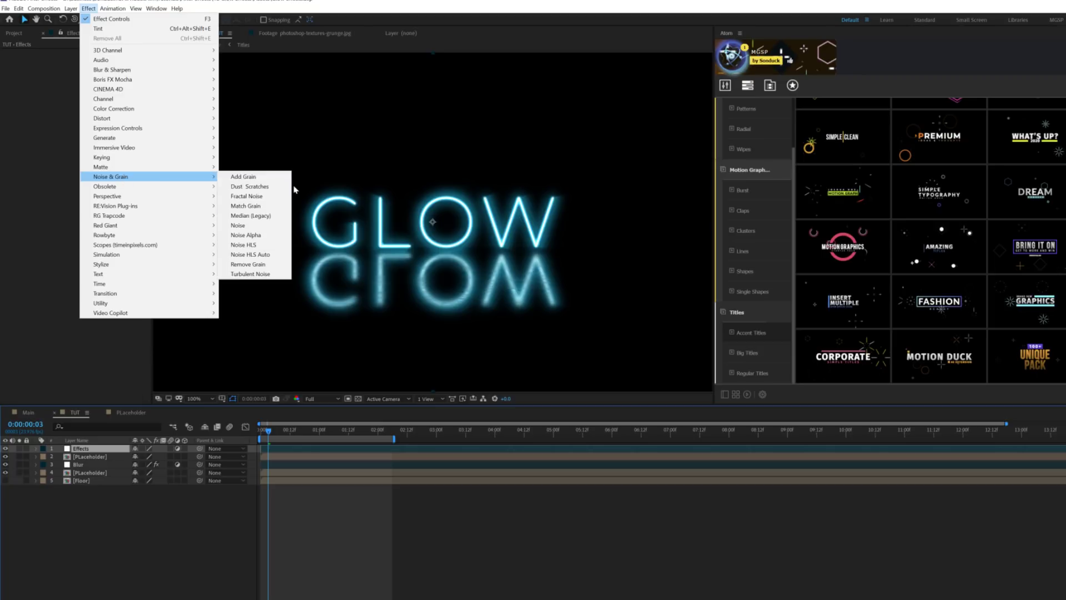
pyautogui.click(238, 226)
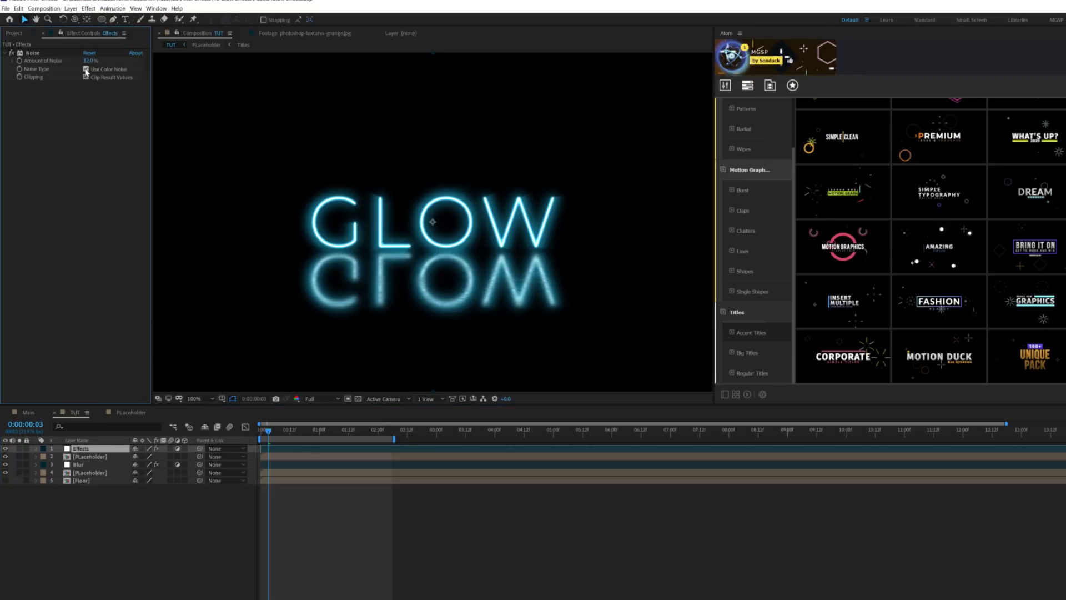
pyautogui.click(86, 69)
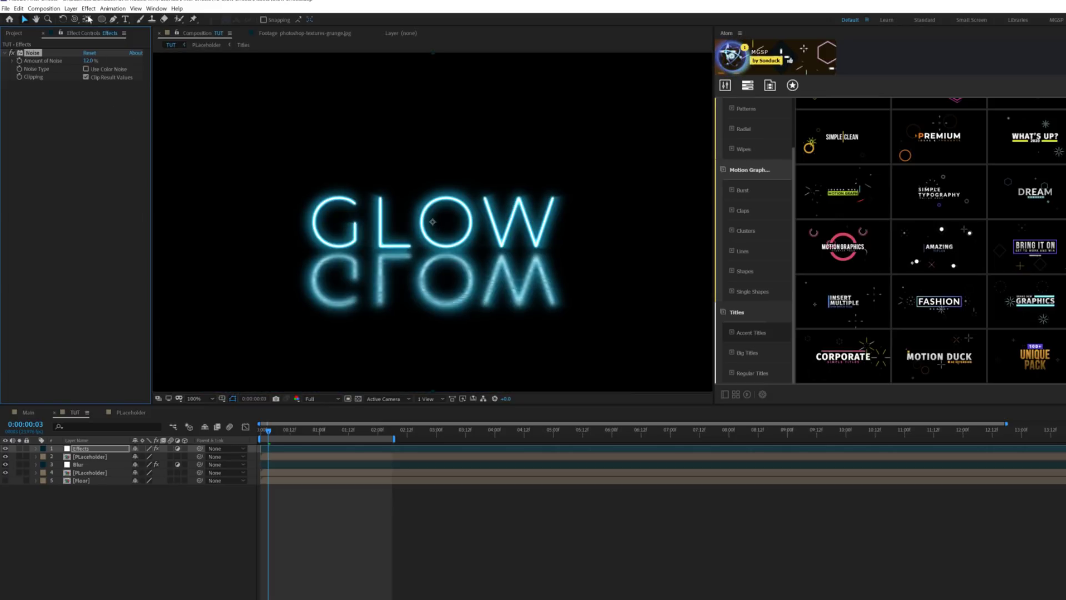
# Add a Curves effect to the Effects layer and shape the RGB curve into a gentle S for more contrast
pyautogui.click(88, 9)
pyautogui.moveTo(114, 108)
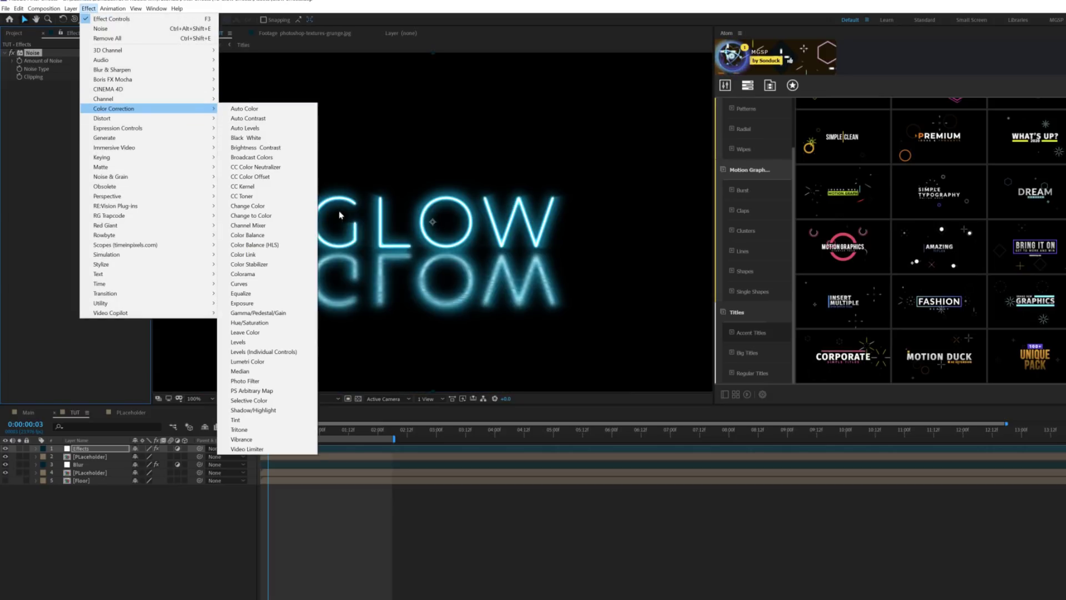
pyautogui.click(240, 284)
pyautogui.moveTo(52, 211); pyautogui.dragTo(54, 213)
pyautogui.moveTo(100, 161); pyautogui.dragTo(98, 158)
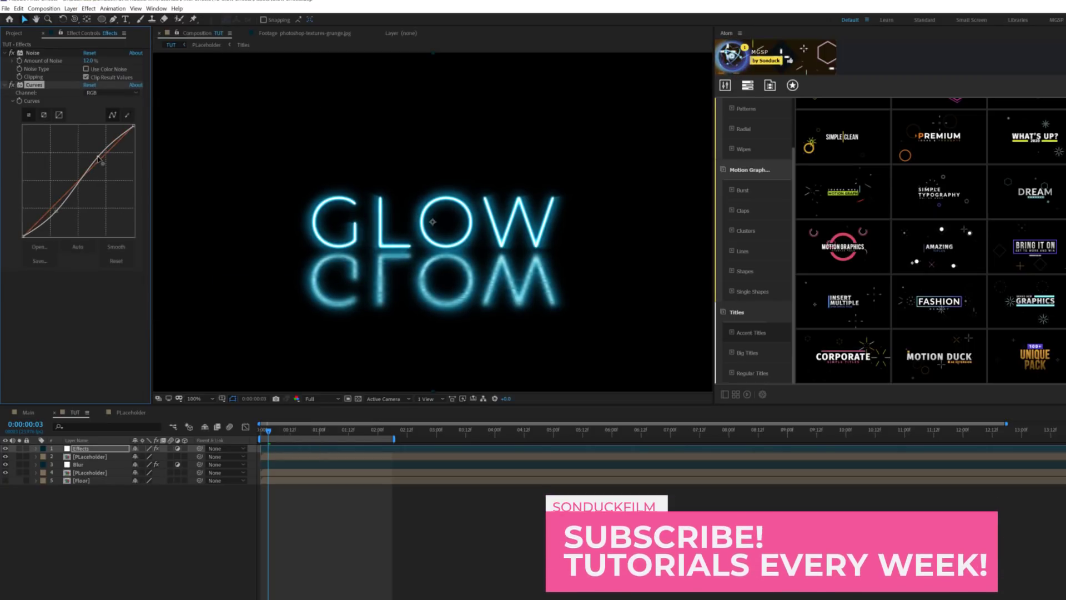
# Raise the Blue curve and slightly lower the Green curve, and compare the title with the Effects layer off and on
pyautogui.click(99, 93)
pyautogui.click(103, 129)
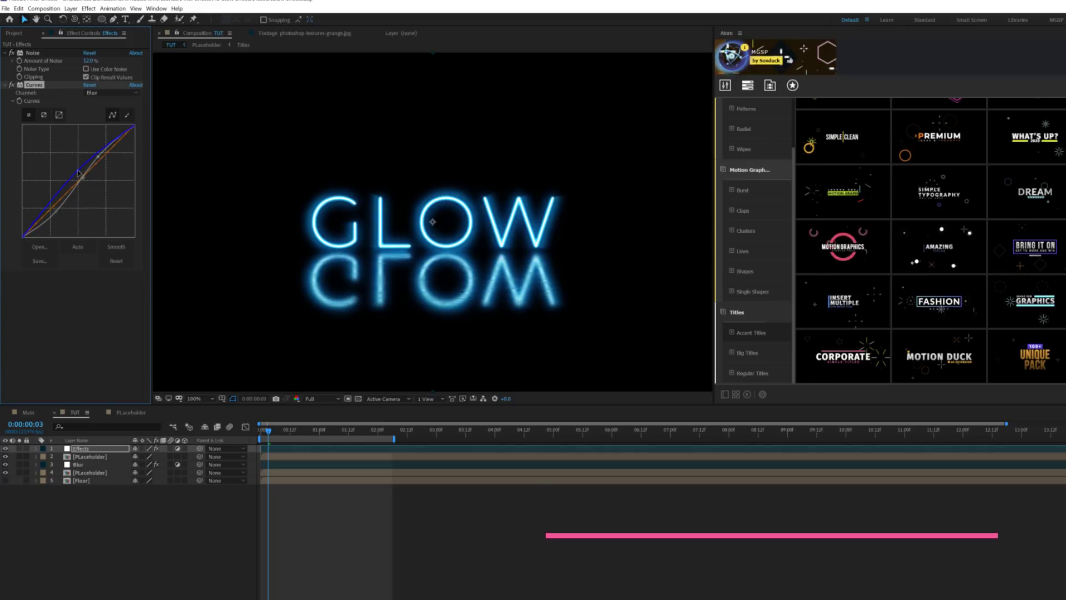
pyautogui.moveTo(82, 176); pyautogui.dragTo(82, 157)
pyautogui.click(99, 93)
pyautogui.click(103, 120)
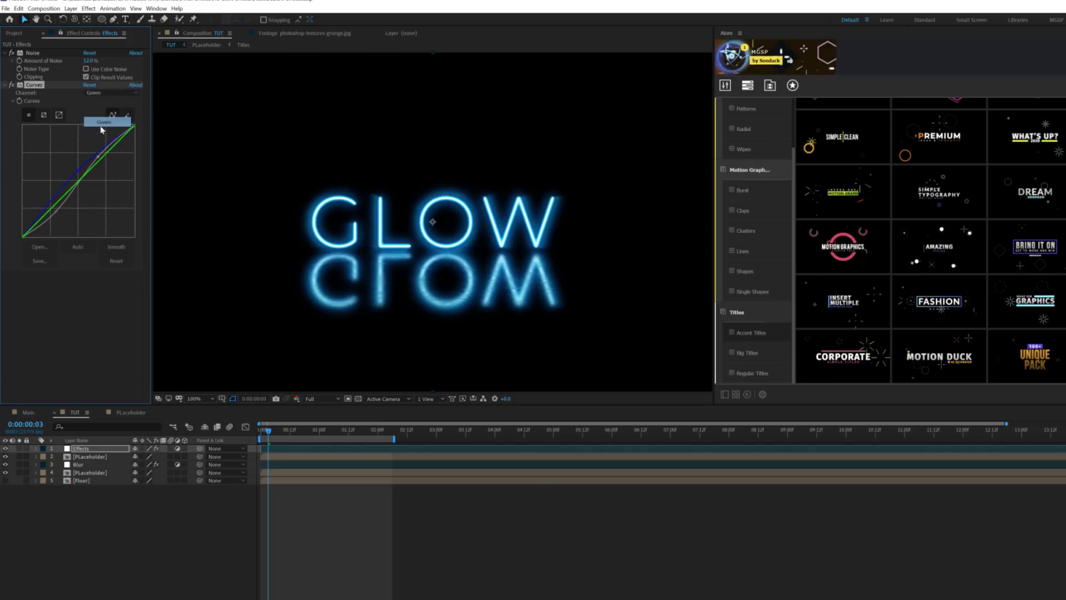
pyautogui.moveTo(86, 177); pyautogui.dragTo(90, 185)
pyautogui.press('.')
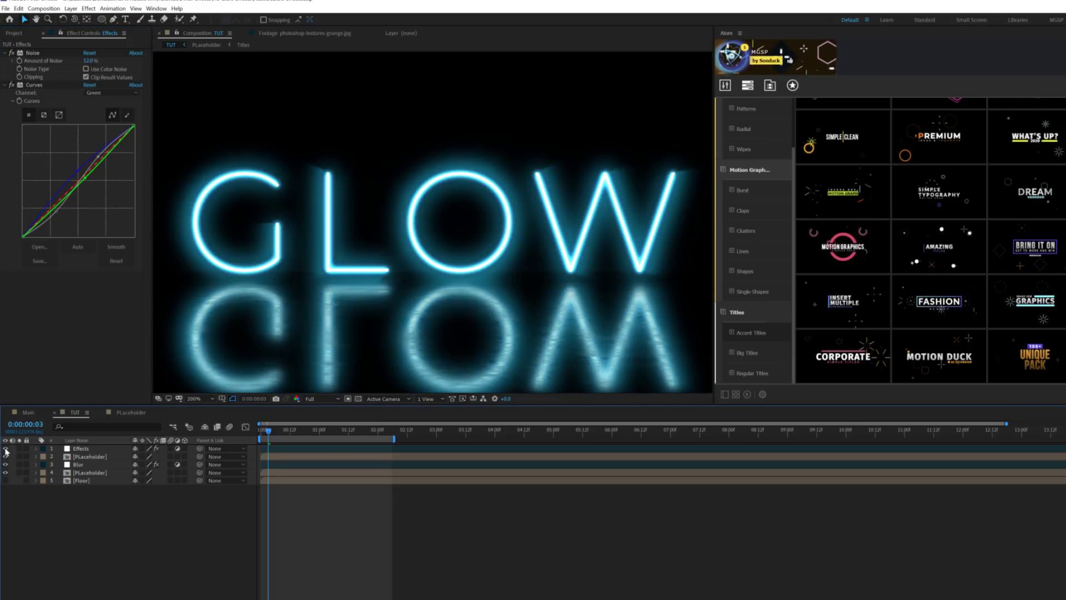
pyautogui.press(',')
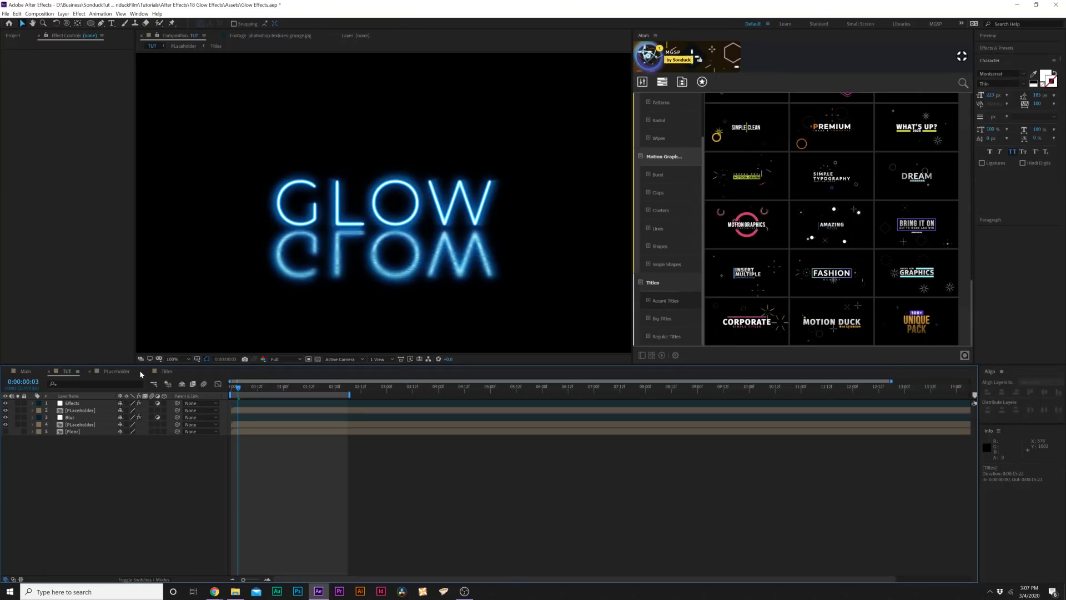
# Open the Titles composition and apply the Curve Line Burst 4 preset from the Atom library's Burst category
pyautogui.click(118, 371)
pyautogui.doubleClick(76, 411)
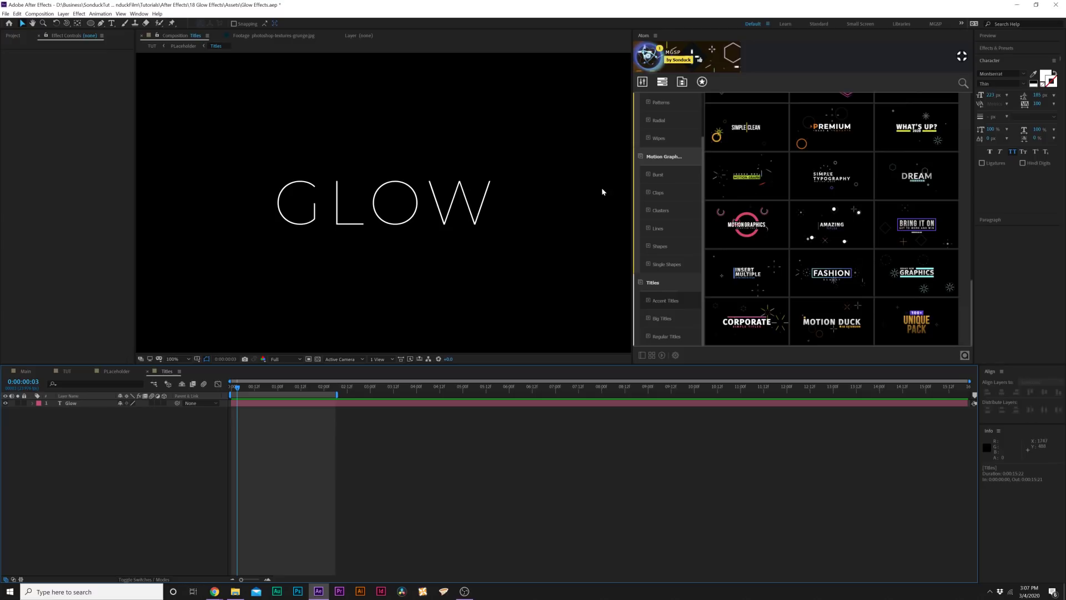
pyautogui.click(15, 38)
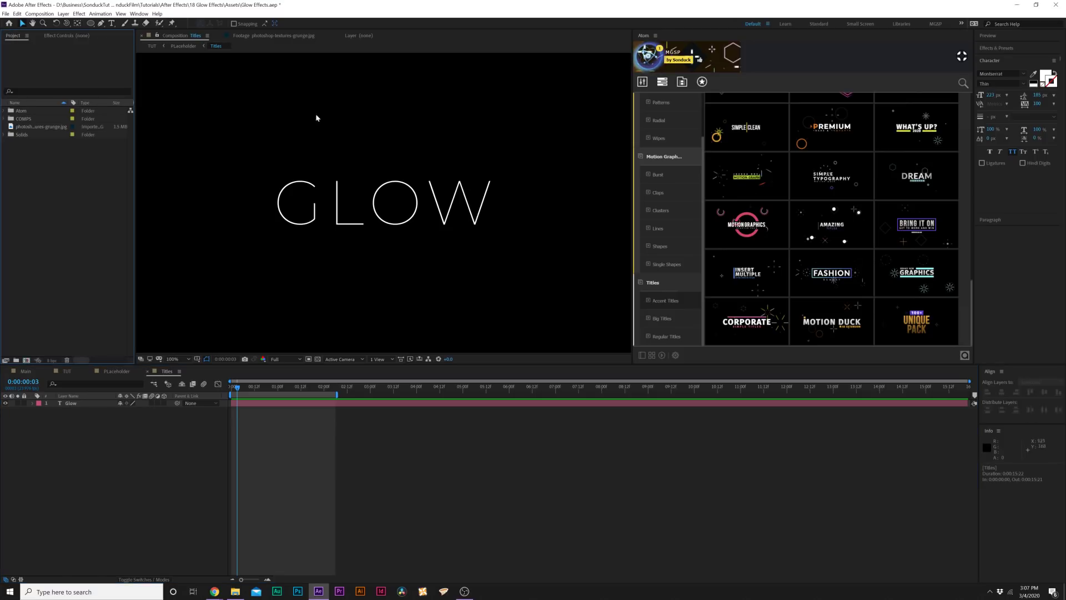
pyautogui.click(647, 155)
pyautogui.moveTo(708, 224)
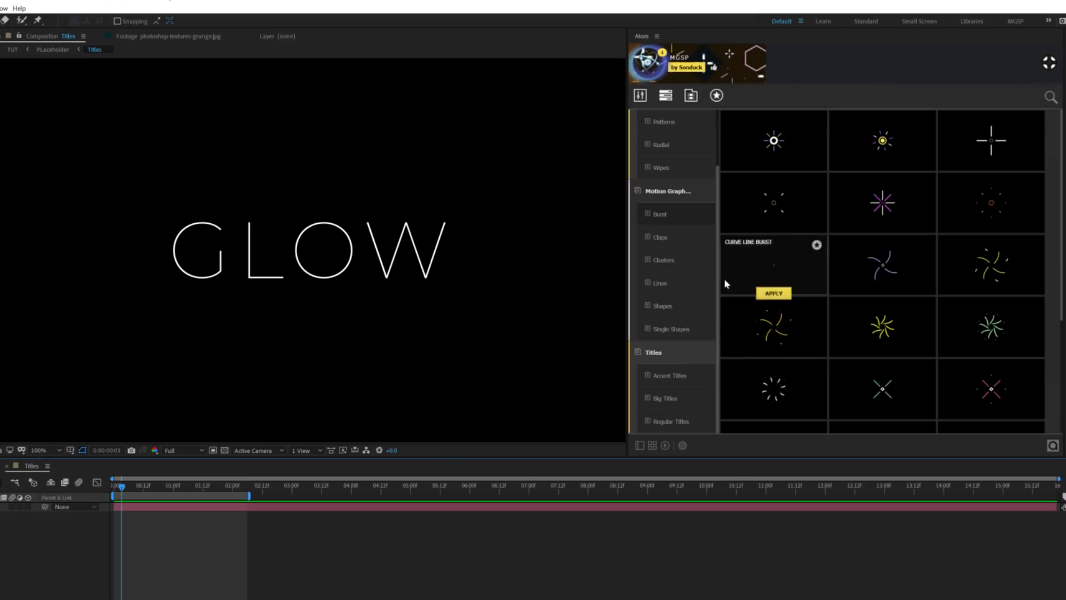
pyautogui.click(775, 355)
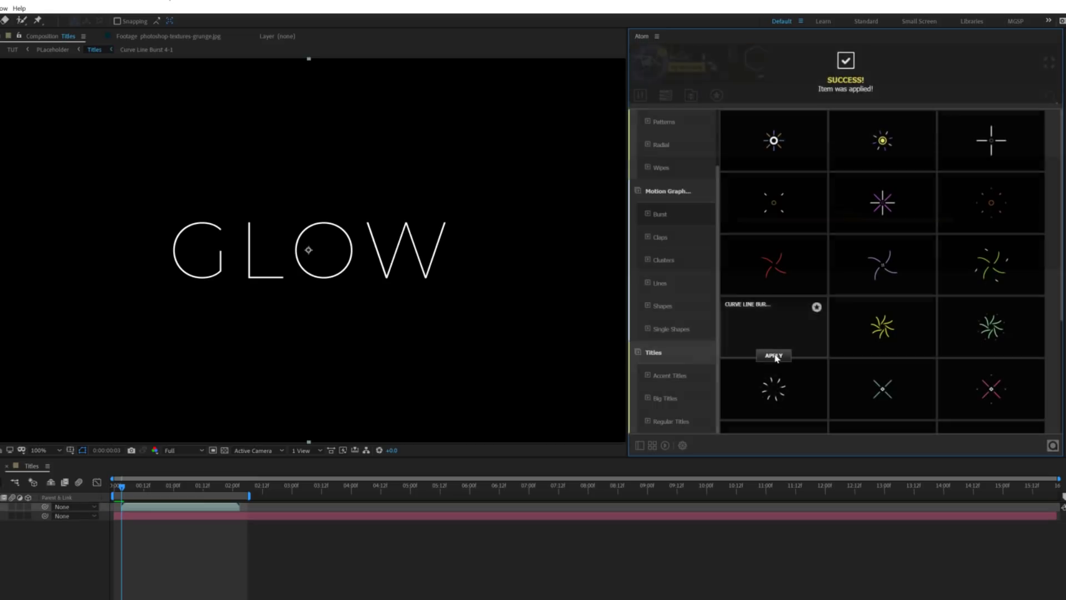
# Preview the burst animation, move the playhead to where it is drawn, and place it above the G's left side
pyautogui.press('space')
pyautogui.moveTo(166, 487)
pyautogui.mouseDown()
pyautogui.moveTo(149, 486)
pyautogui.moveTo(169, 486)
pyautogui.mouseUp()
pyautogui.click(105, 177)
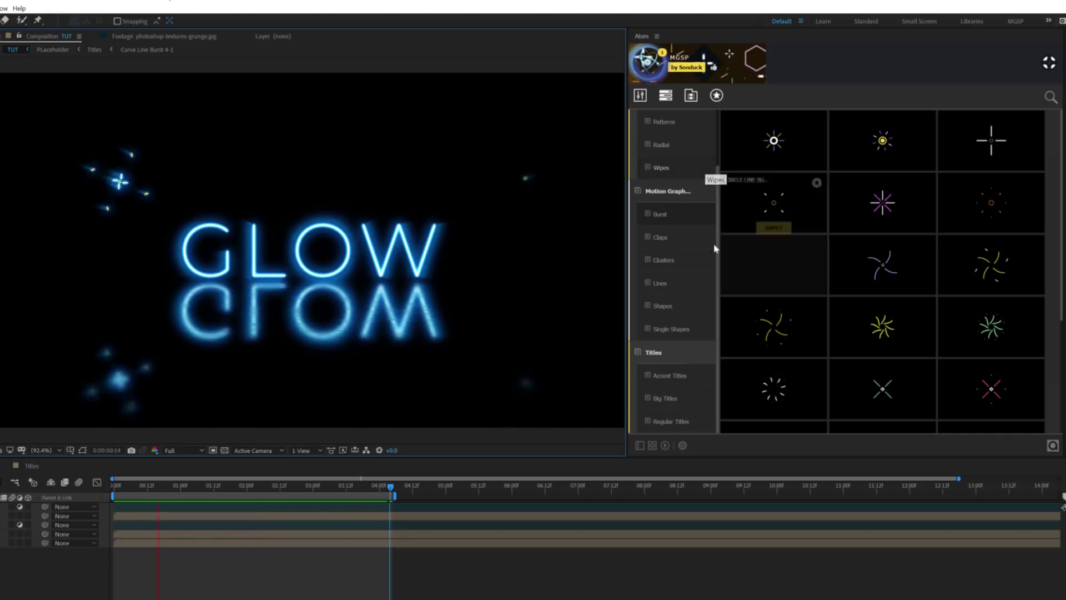
# Browse the Atom library's motion graphics and title categories for further elements to add to the glowing scene
pyautogui.scroll(2, 699, 239)
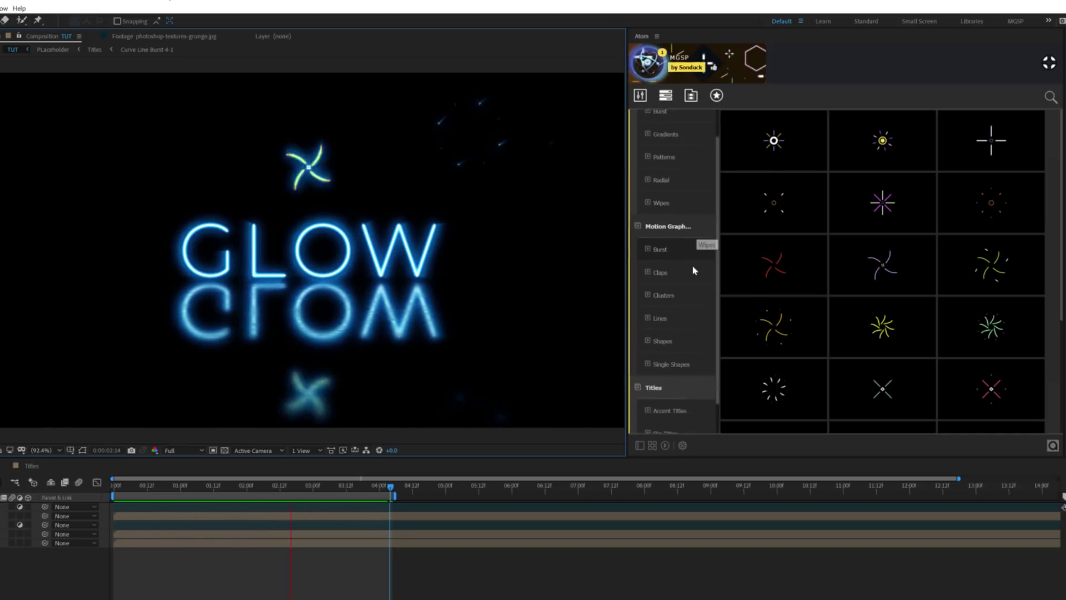
pyautogui.scroll(-1, 683, 333)
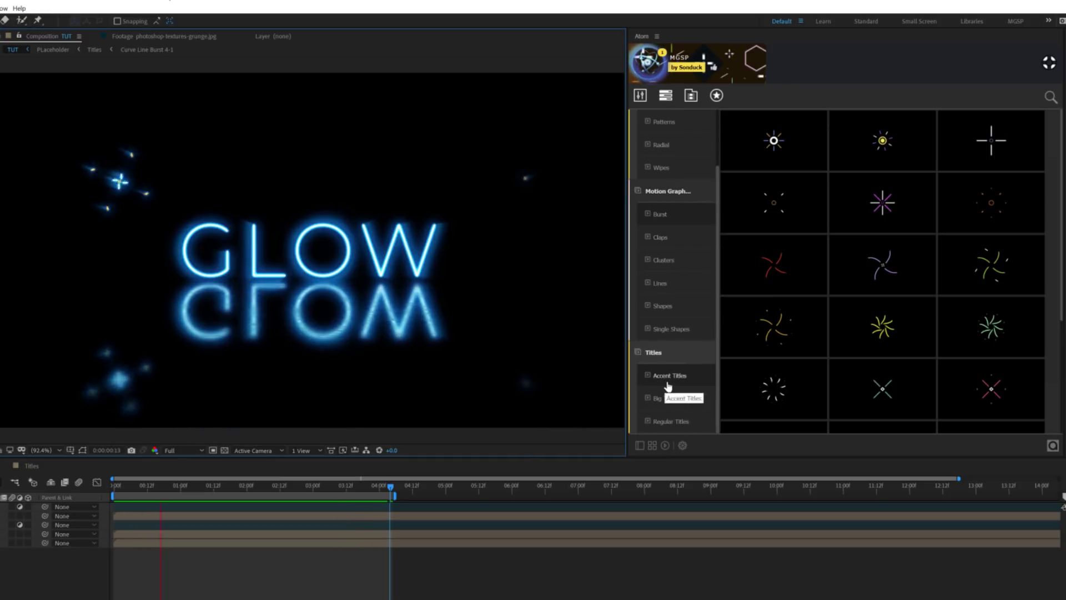
pyautogui.click(668, 383)
pyautogui.scroll(2, 670, 300)
pyautogui.click(673, 293)
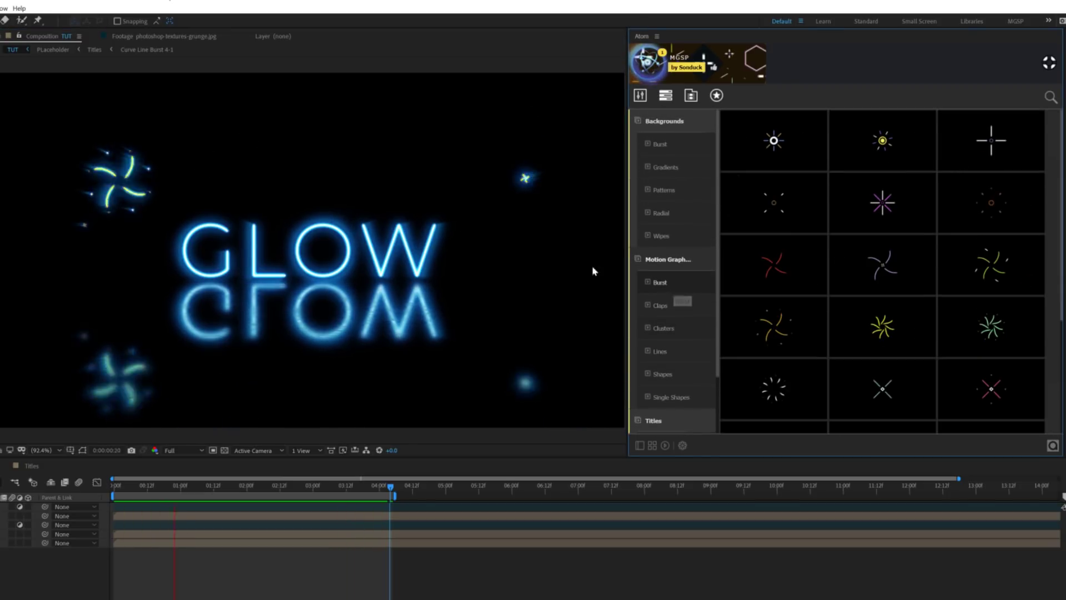
pyautogui.scroll(-1, 669, 384)
pyautogui.click(665, 373)
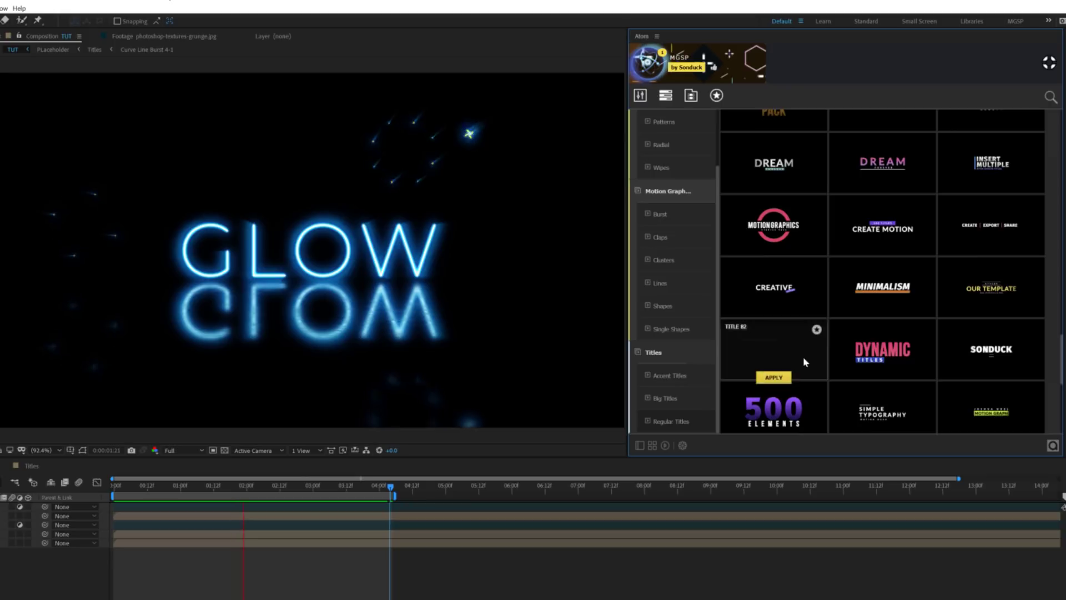
pyautogui.scroll(-3, 803, 356)
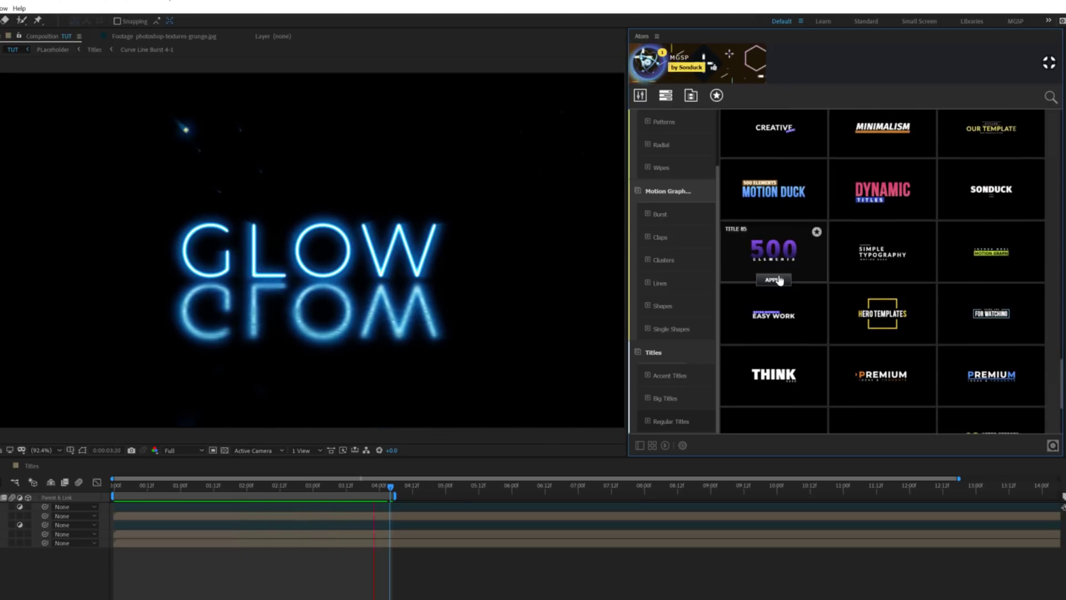
pyautogui.moveTo(882, 277)
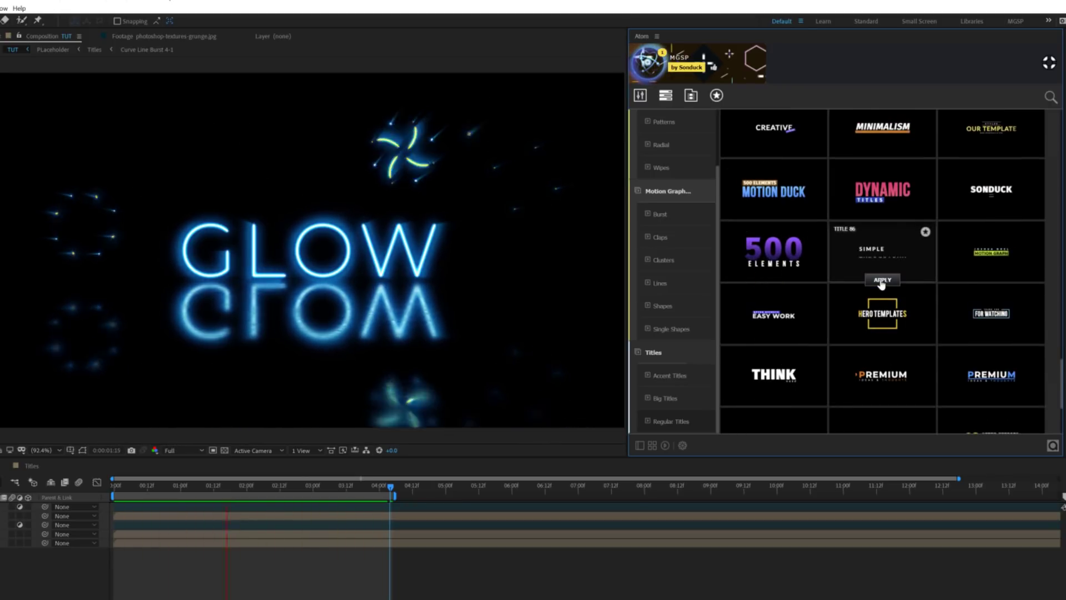
pyautogui.scroll(1, 694, 263)
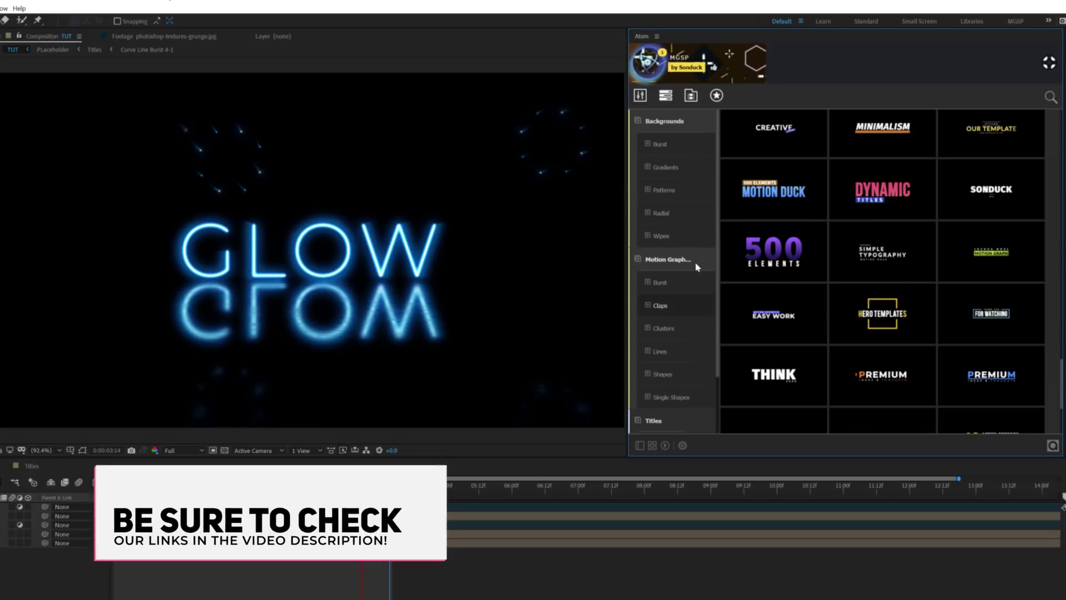
pyautogui.moveTo(735, 315)
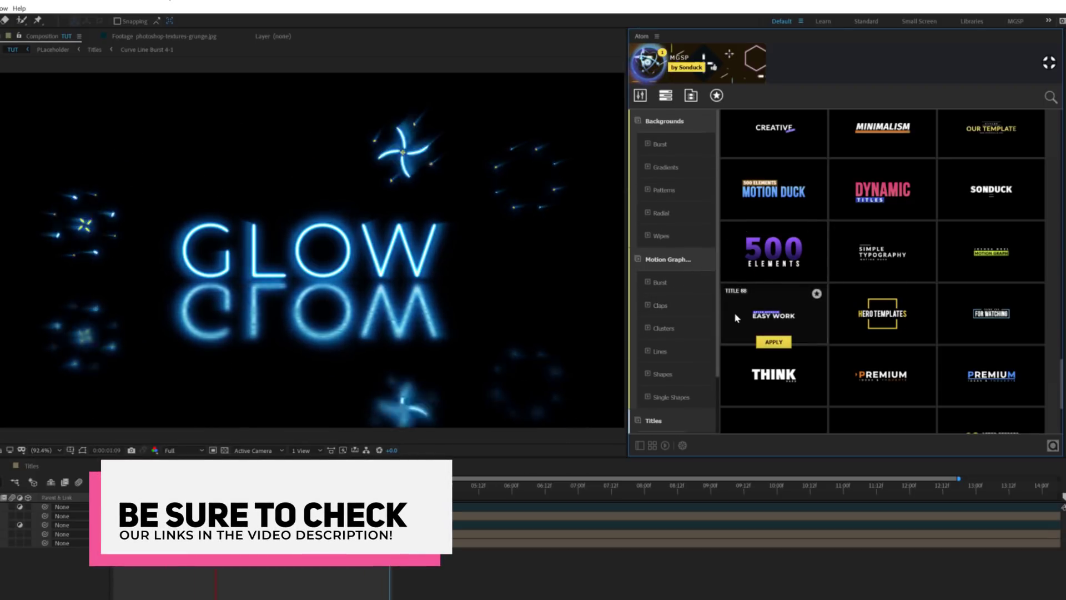
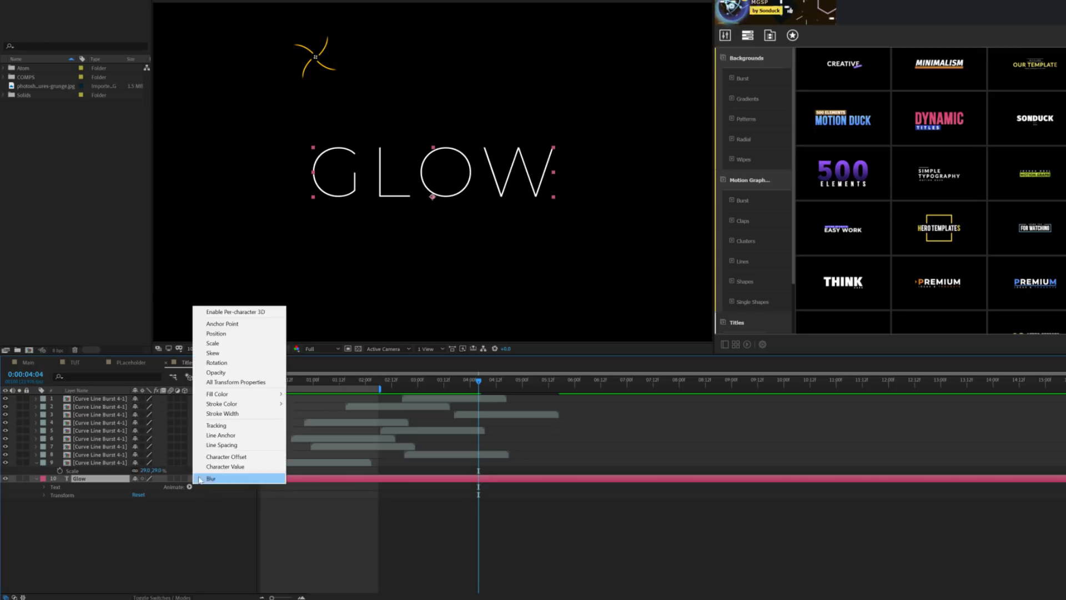
# Add an Opacity animator to the Glow text layer, set its opacity to 0%, and expand Range Selector 1
pyautogui.click(214, 373)
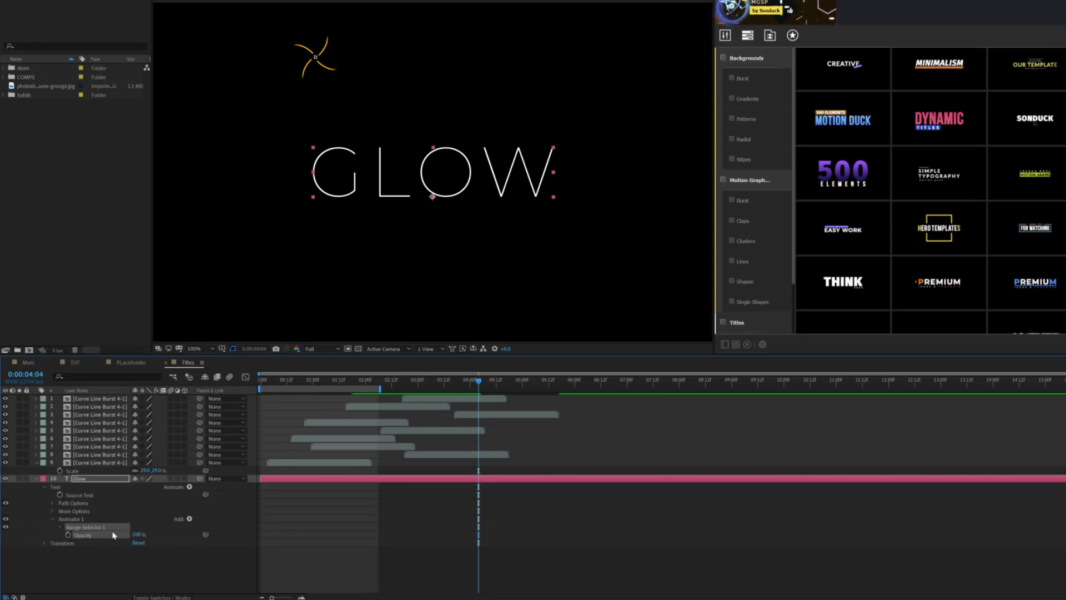
pyautogui.moveTo(136, 534); pyautogui.dragTo(30, 529)
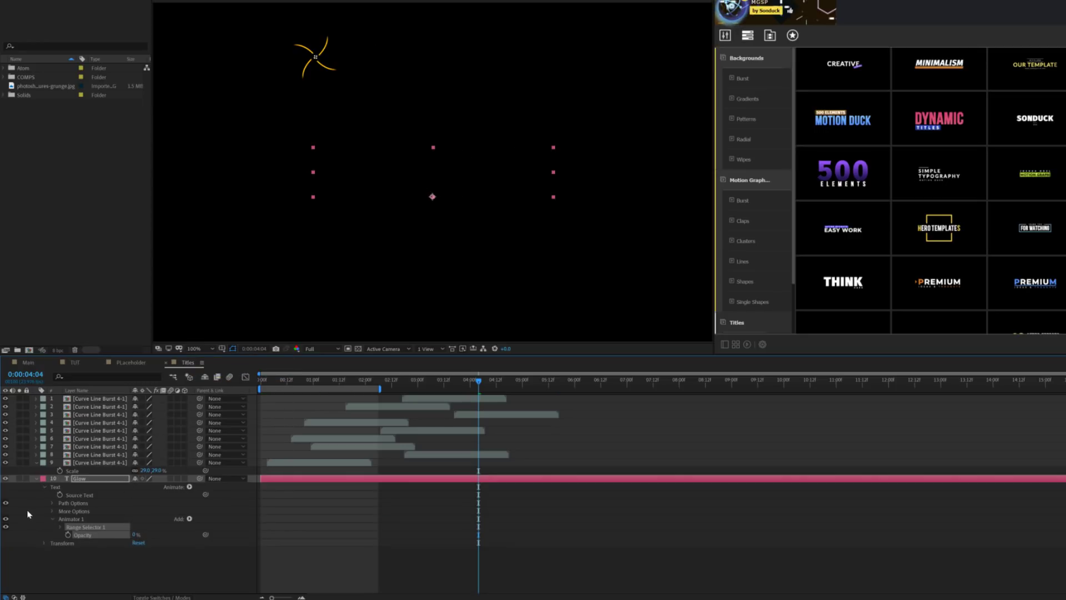
pyautogui.click(59, 527)
pyautogui.press('space')
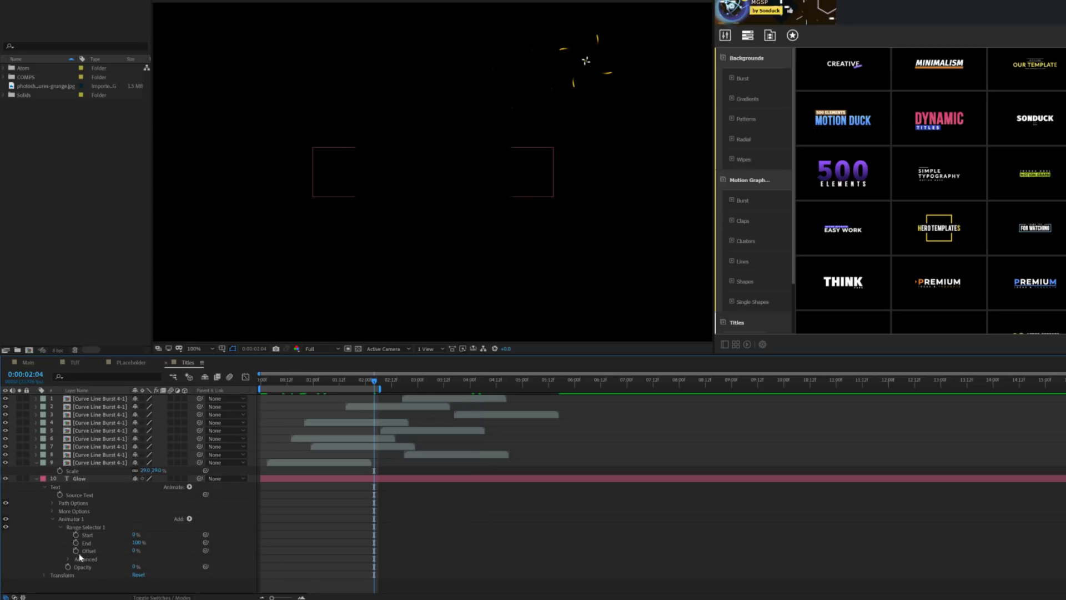
# Add the expression wiggle(1,100) to the range selector's Offset and preview the letter flicker
pyautogui.keyDown('alt'); pyautogui.click(76, 551); pyautogui.keyUp('alt')
pyautogui.write('wiggle(1,100')
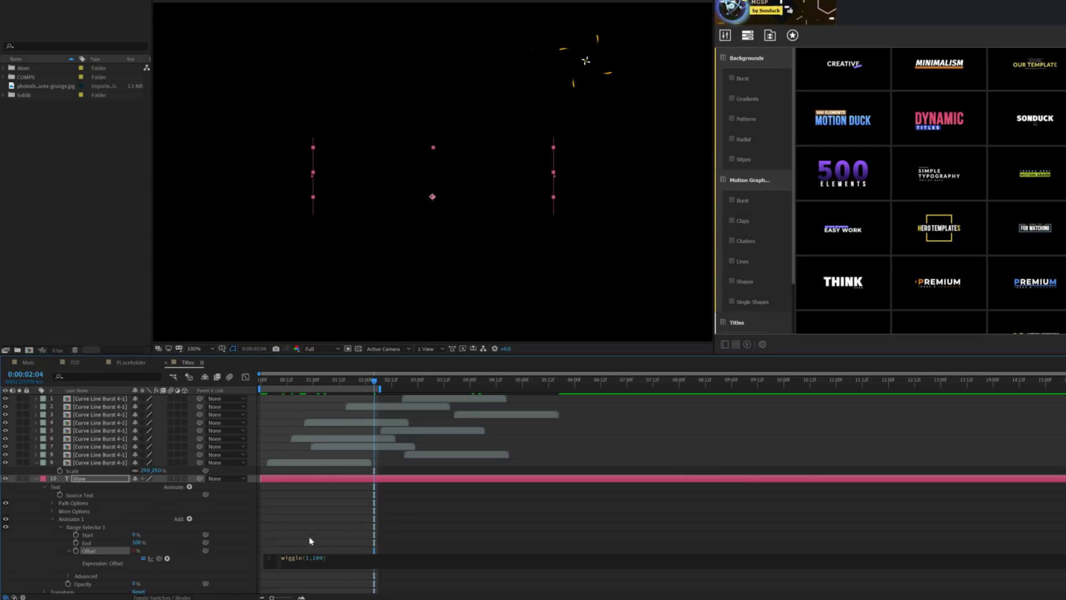
pyautogui.click(288, 173)
pyautogui.press('space')
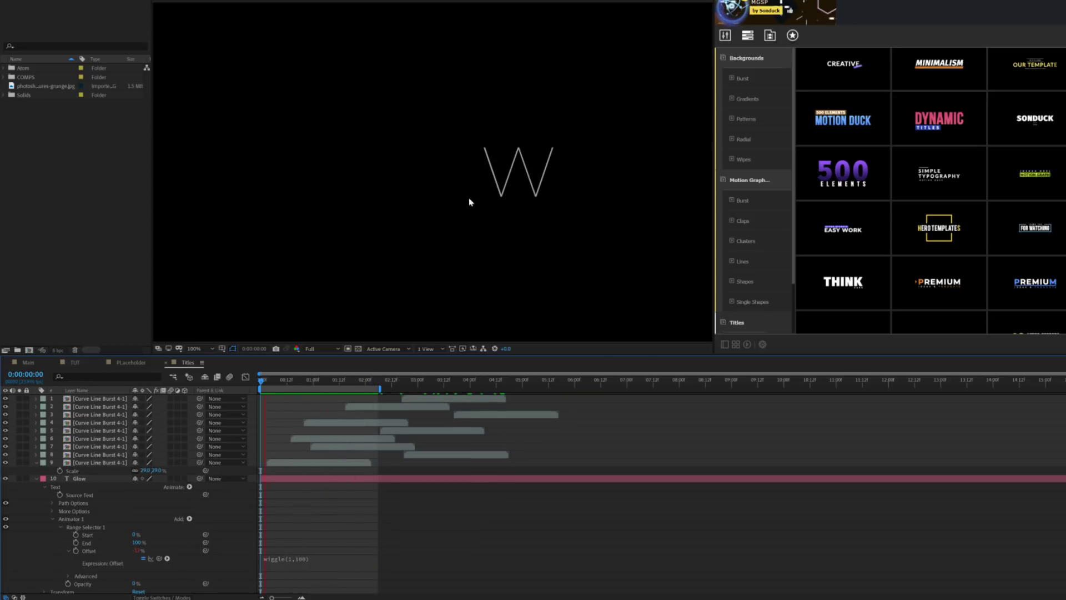
# Turn on Randomize Order in the range selector's advanced options and give Random Seed an expression that multiplies time
pyautogui.scroll(-1, 117, 529)
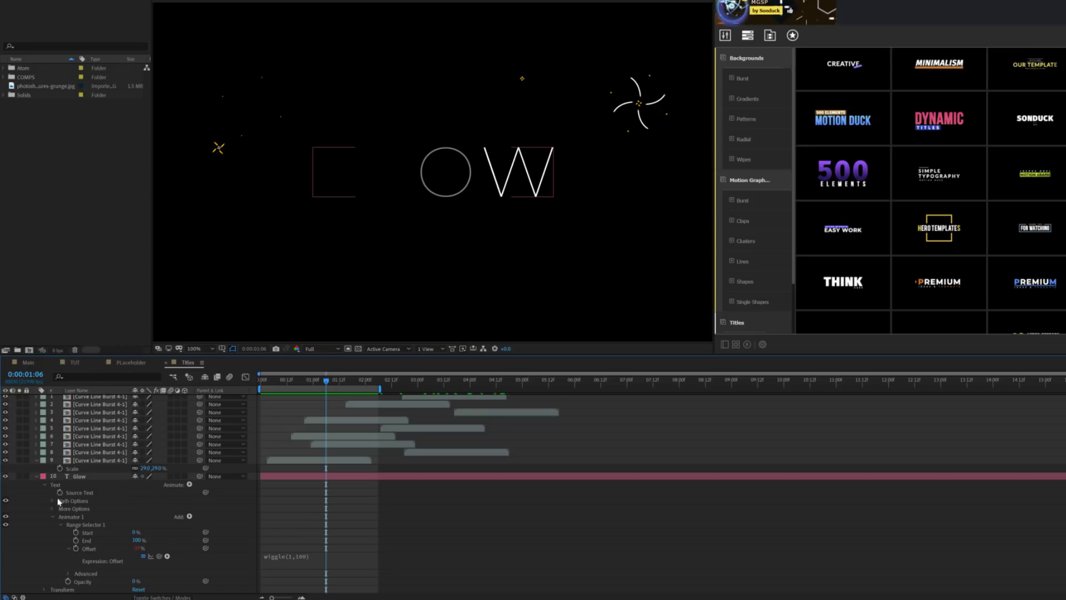
pyautogui.click(68, 573)
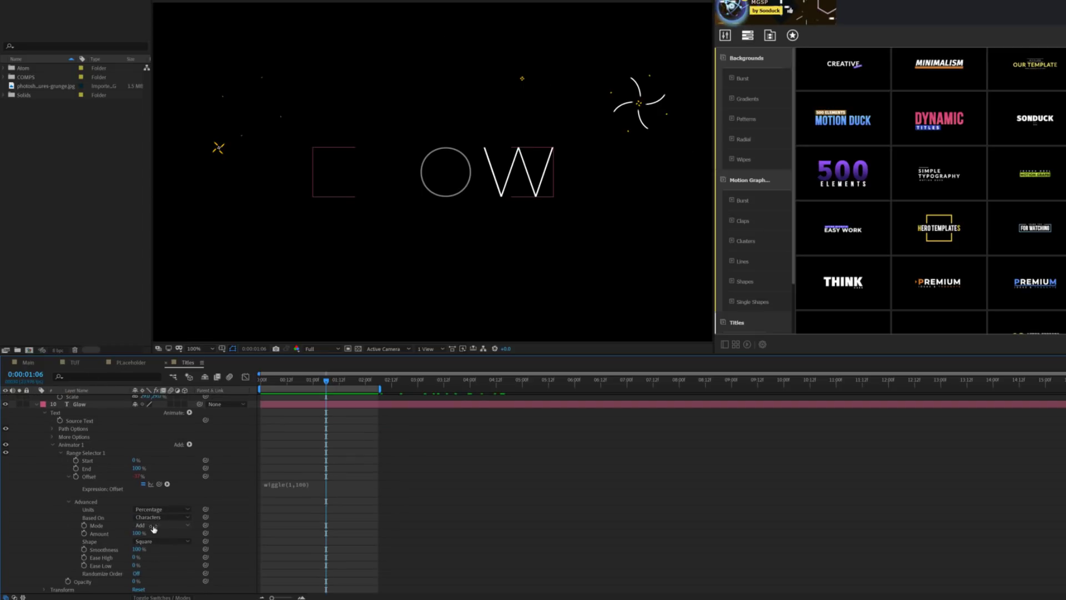
pyautogui.click(103, 573)
pyautogui.click(186, 573)
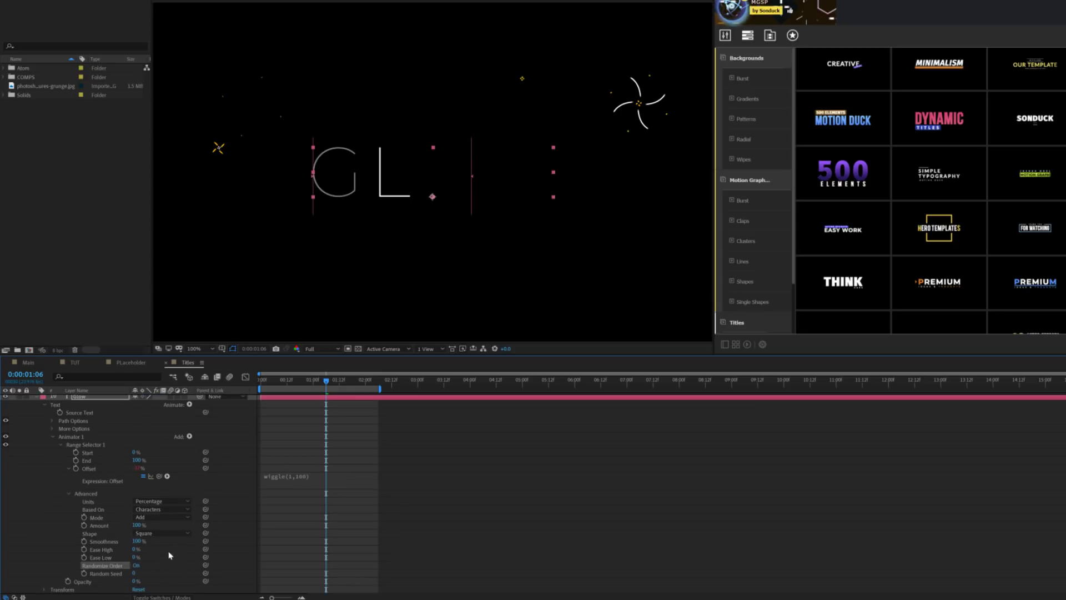
pyautogui.keyDown('alt'); pyautogui.click(85, 574); pyautogui.keyUp('alt')
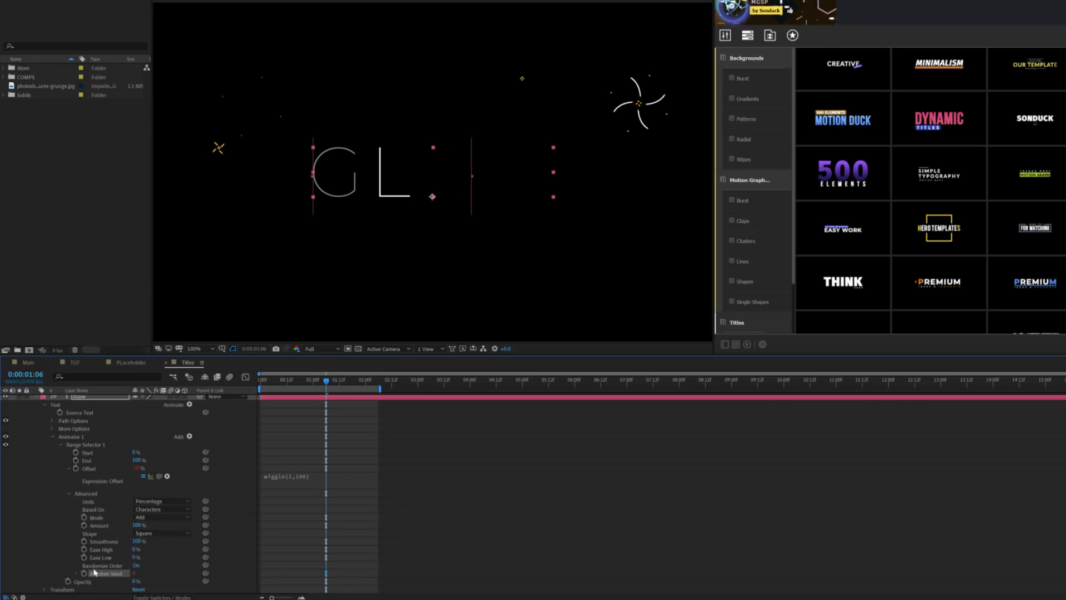
pyautogui.write('time')
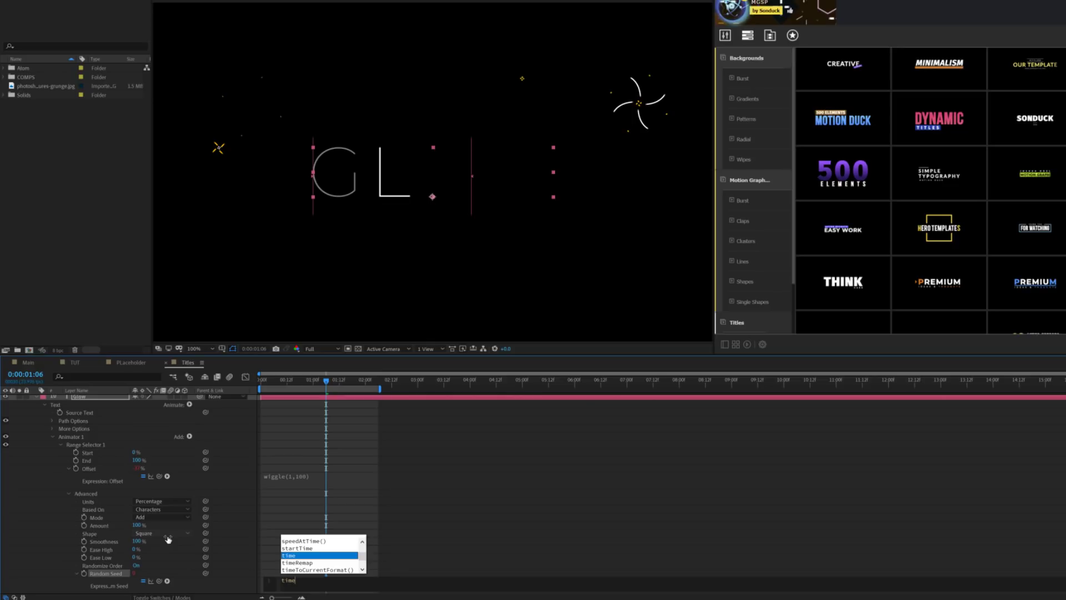
pyautogui.write('*')
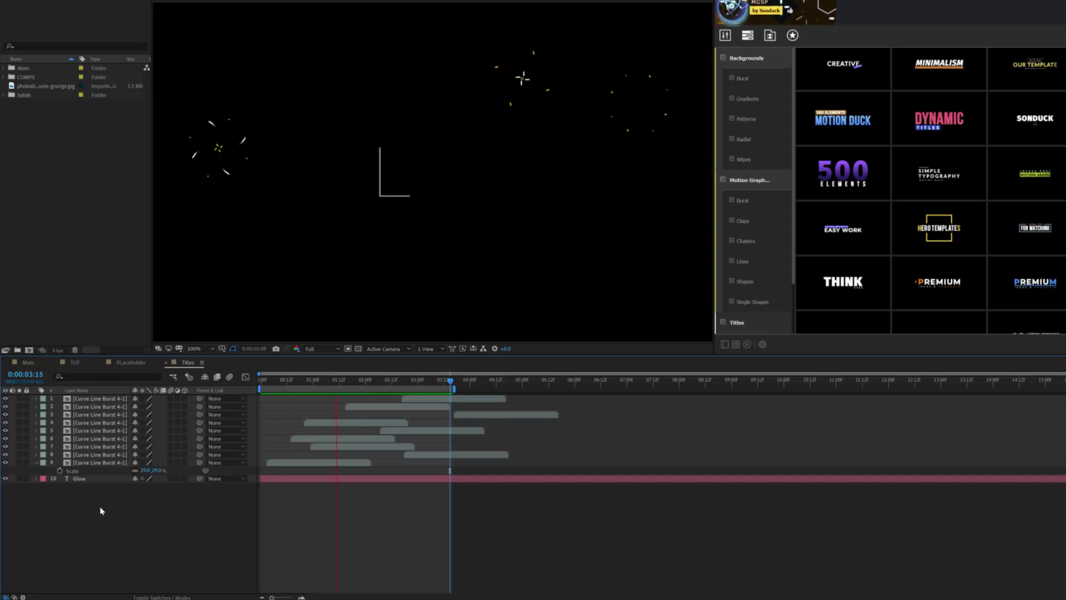
# Move the playhead to 0:00:03:06, duplicate the Glow text layer, and remove the text animator from the copy
pyautogui.click(420, 371)
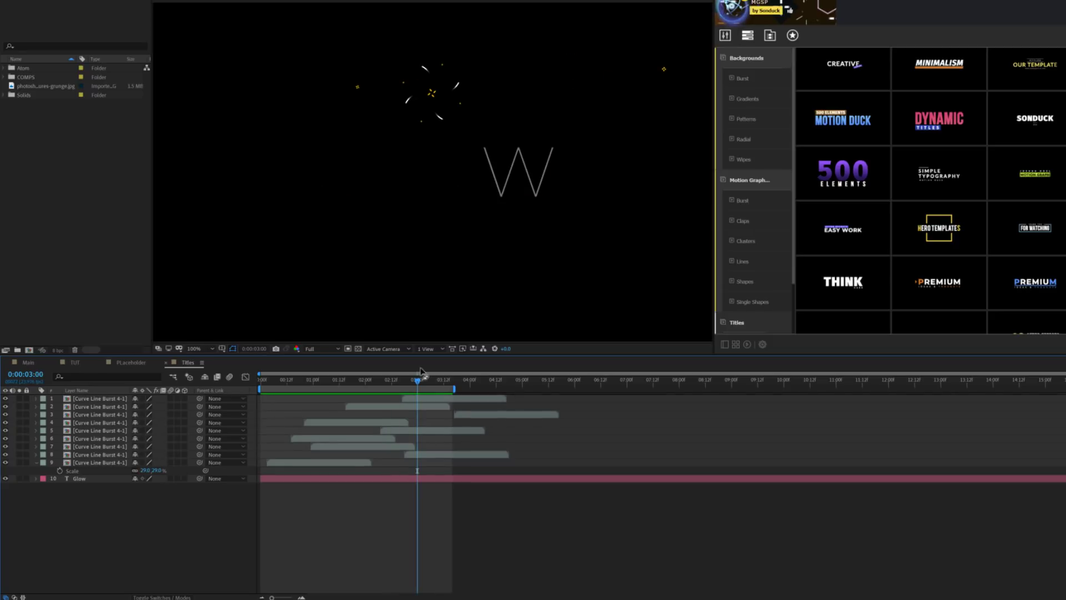
pyautogui.moveTo(421, 379)
pyautogui.mouseDown()
pyautogui.moveTo(443, 380)
pyautogui.moveTo(432, 381)
pyautogui.mouseUp()
pyautogui.click(73, 478)
pyautogui.hotkey('ctrl', 'd')
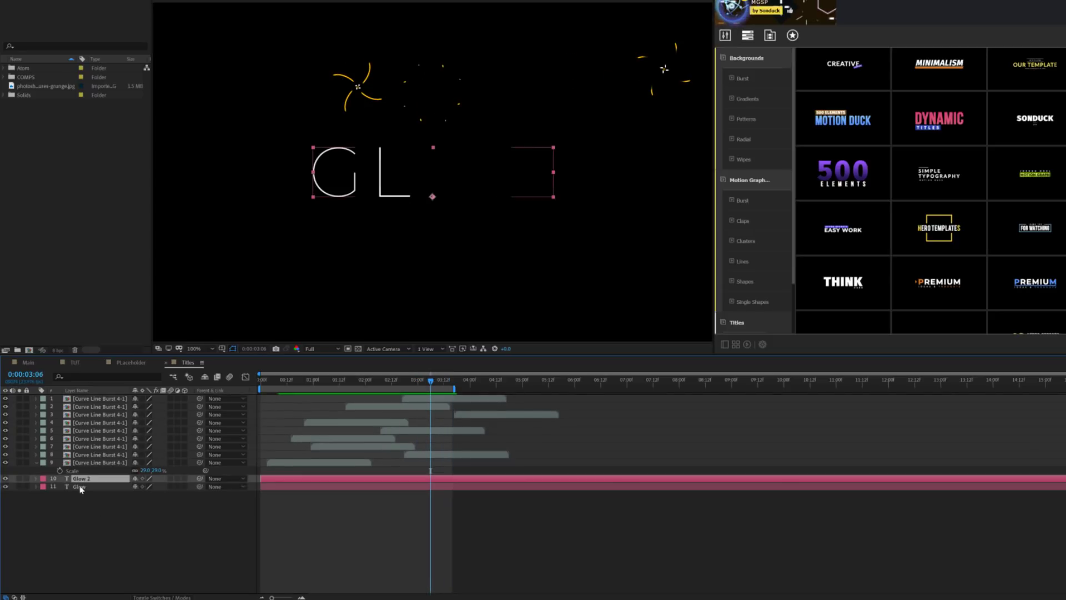
pyautogui.click(36, 478)
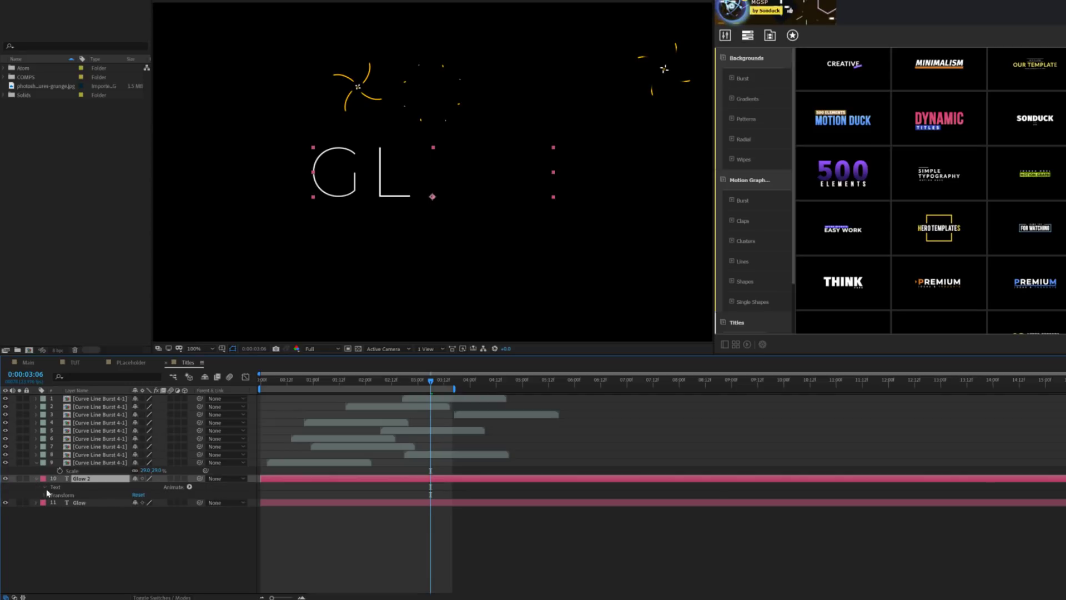
pyautogui.click(44, 488)
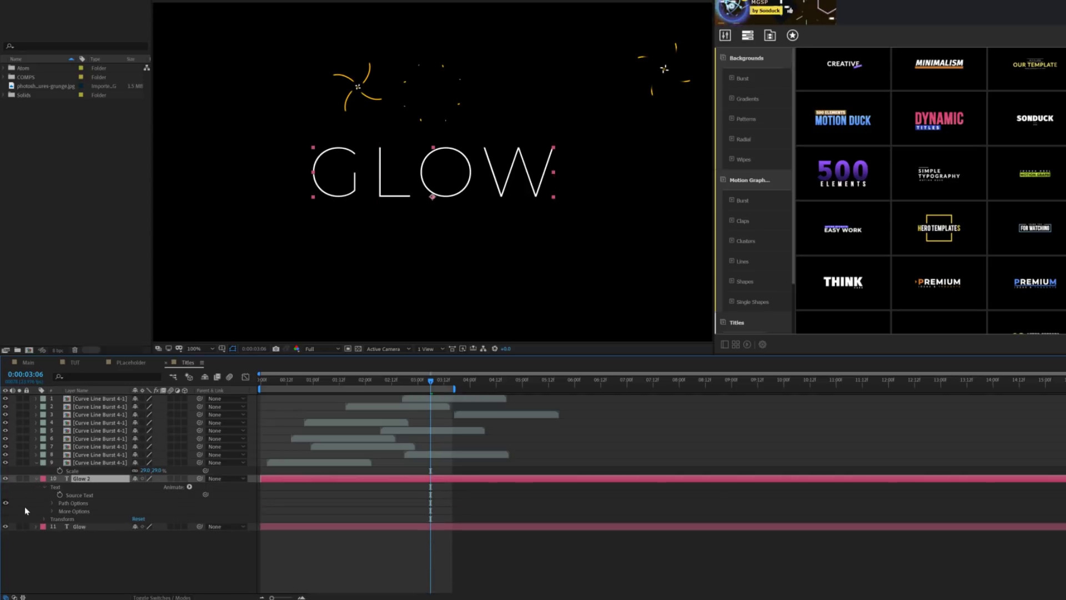
# Add an Opacity keyframe to the Glow 2 layer at 0:00:03:06 and animate its opacity
pyautogui.press('t')
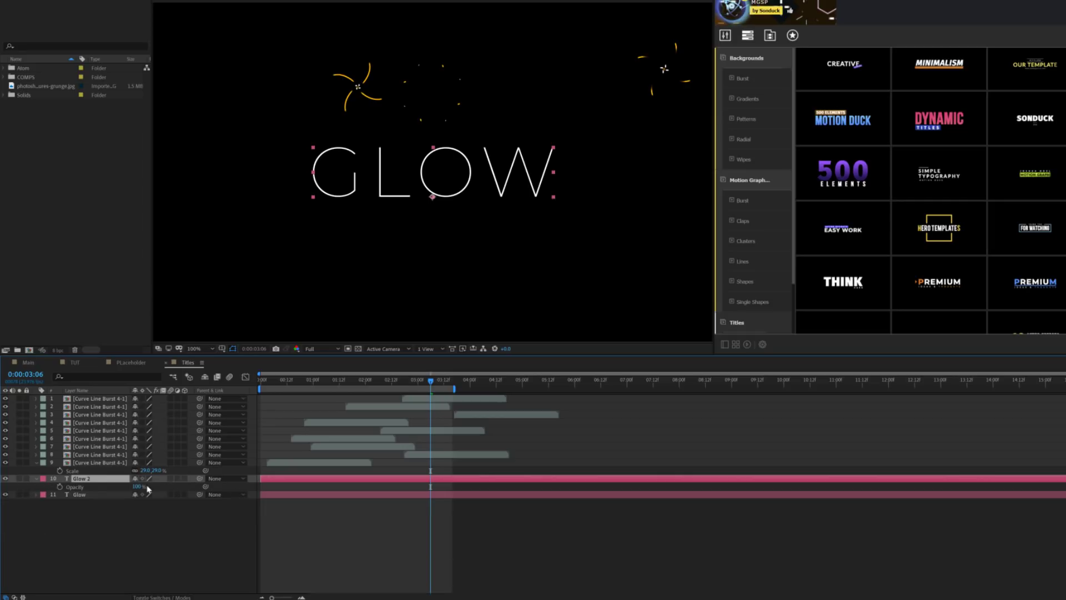
pyautogui.click(60, 487)
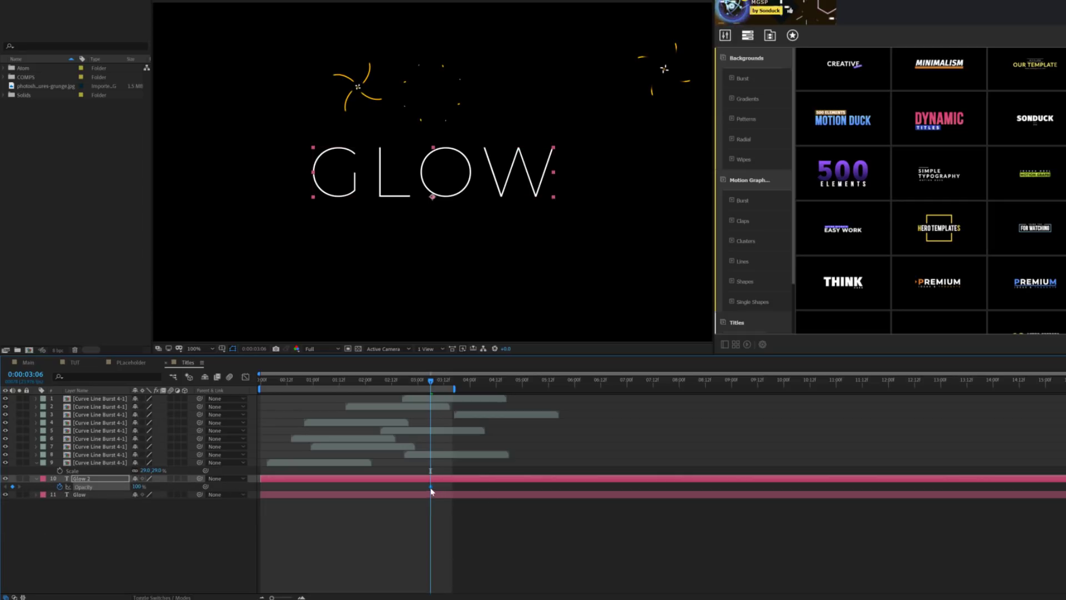
pyautogui.moveTo(448, 487); pyautogui.dragTo(478, 487)
pyautogui.moveTo(133, 492); pyautogui.dragTo(200, 550)
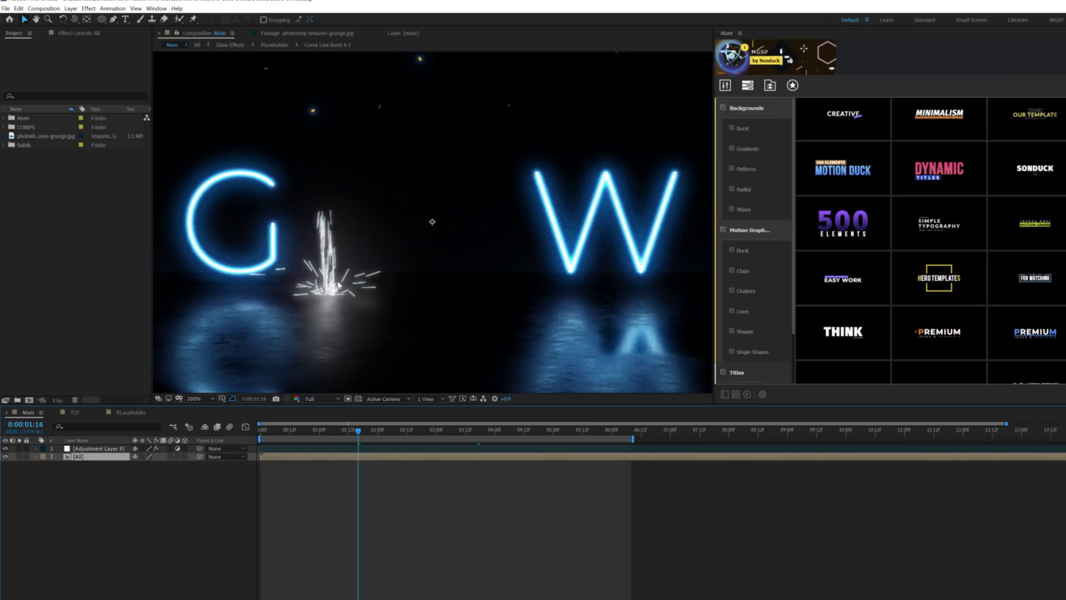
# Leave the finished Main example and open the PLaceholder composition from within the TUT composition
pyautogui.press('/')
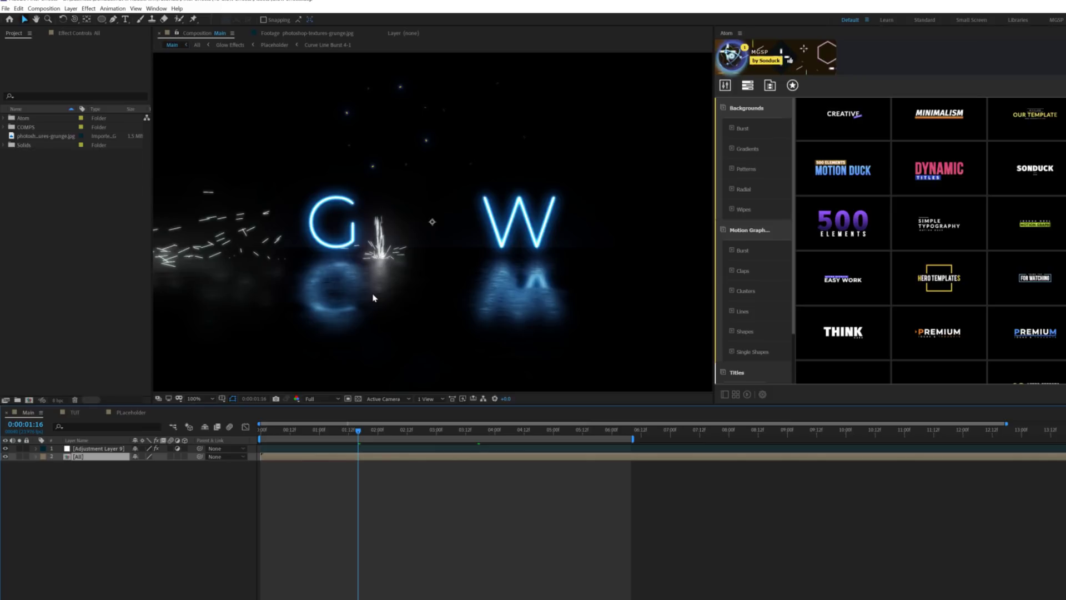
pyautogui.click(75, 412)
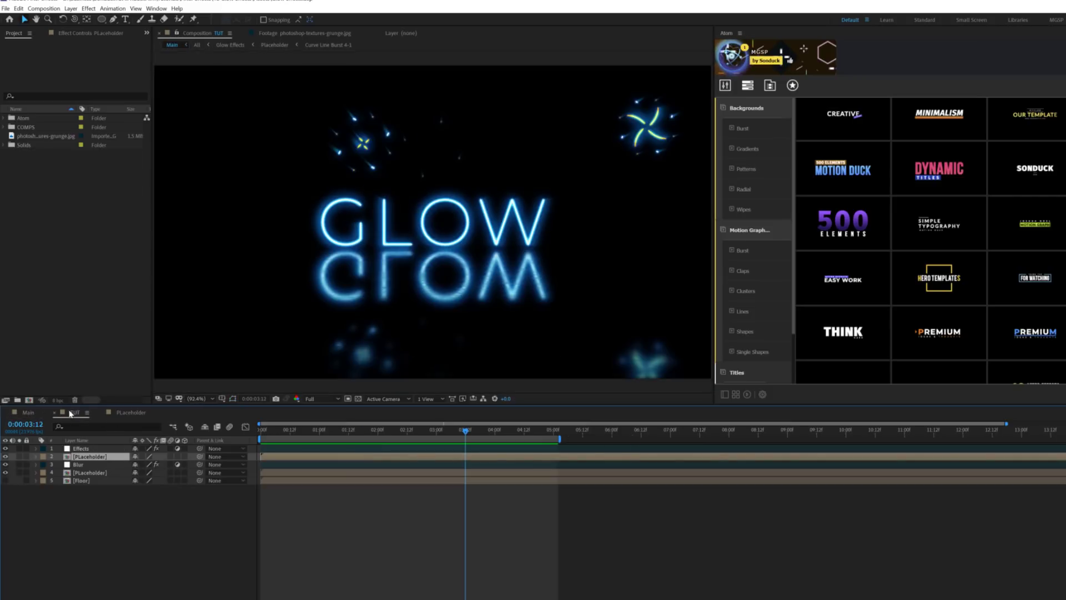
pyautogui.doubleClick(80, 456)
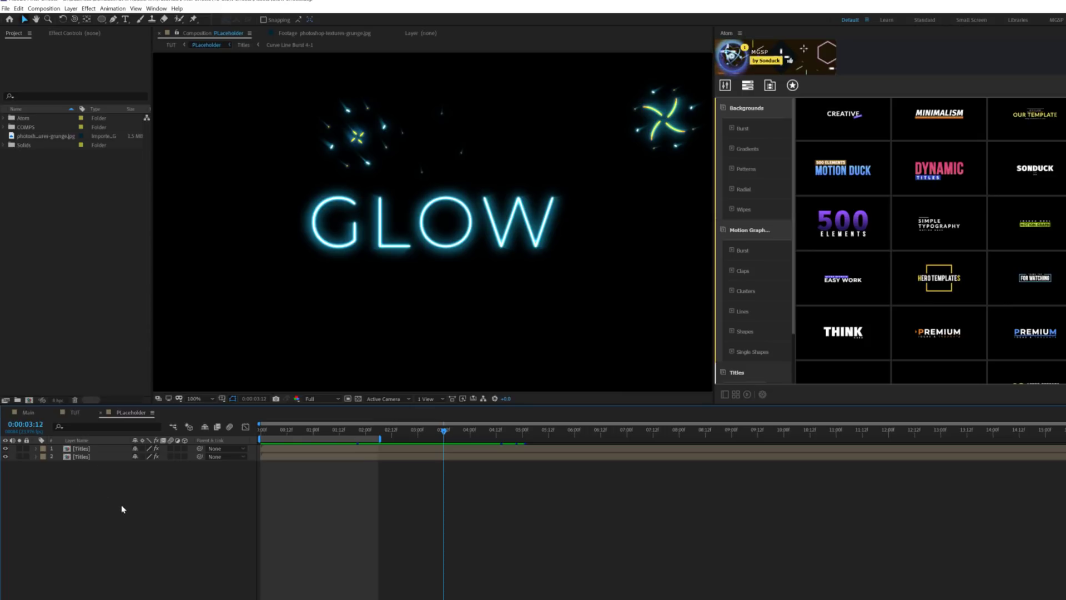
# Create a new solid named Particles in the PLaceholder composition and apply the CC Particle World effect to it
pyautogui.click(71, 9)
pyautogui.moveTo(88, 18)
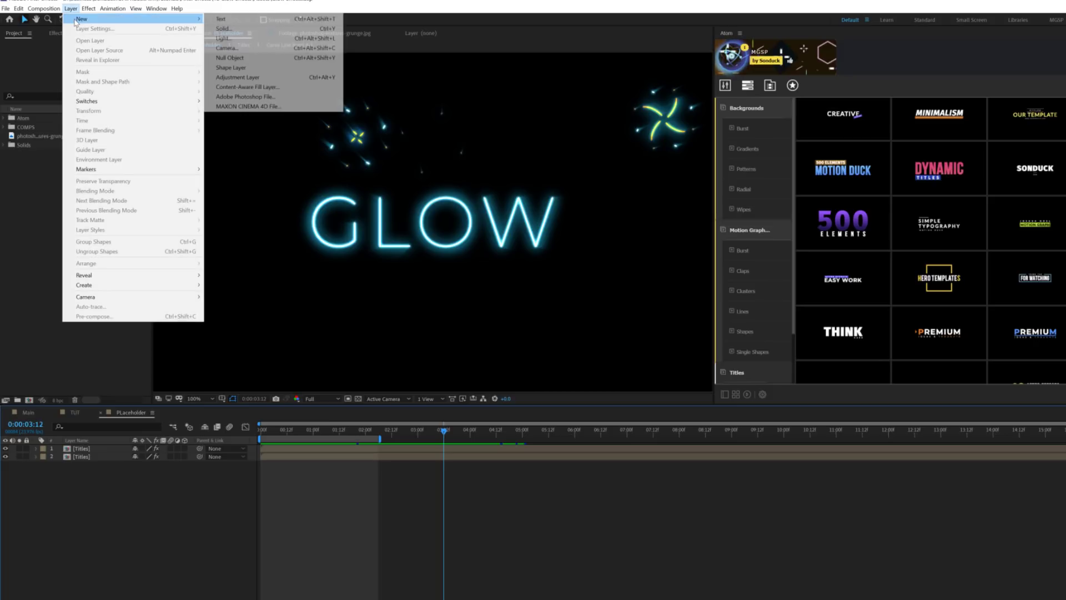
pyautogui.click(253, 29)
pyautogui.write('Particles')
pyautogui.press('Return')
pyautogui.click(88, 8)
pyautogui.moveTo(139, 254)
pyautogui.click(251, 332)
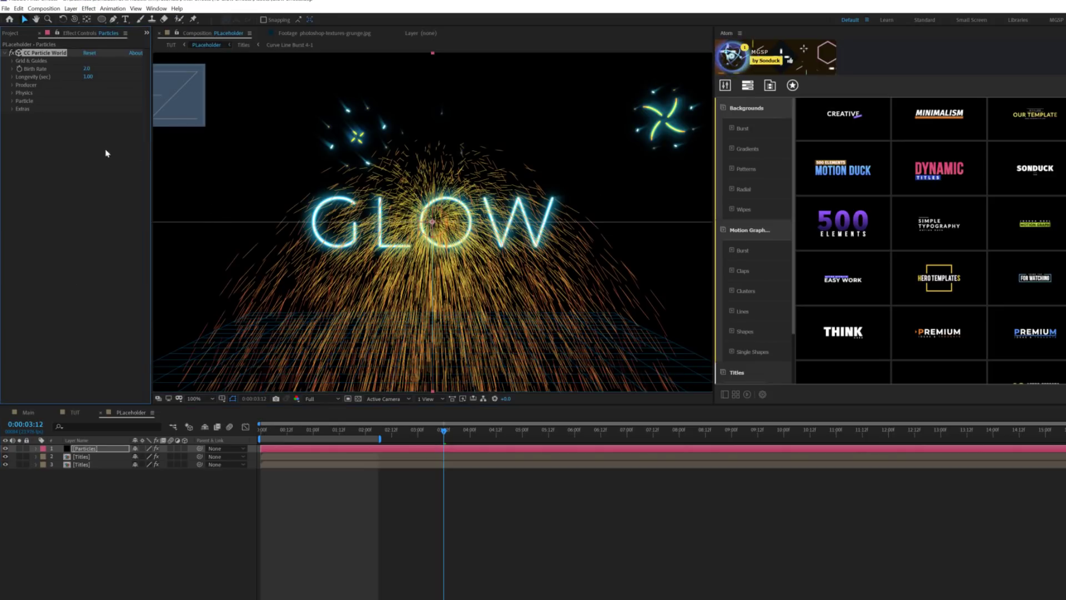
# Set the particle producer's Radius X, Radius Y and Radius Z to 0
pyautogui.click(12, 86)
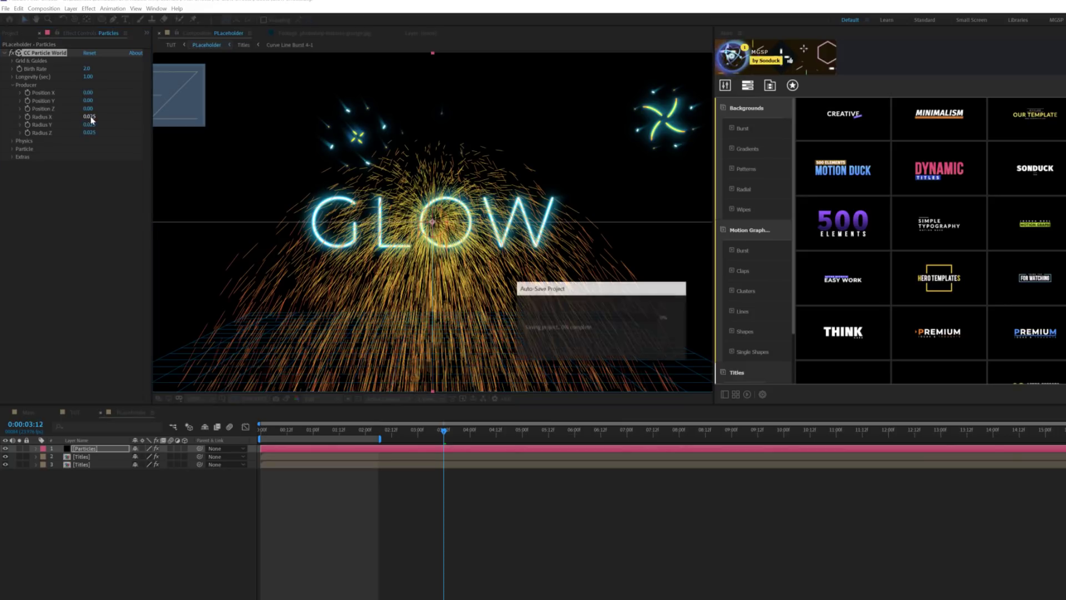
pyautogui.click(89, 117)
pyautogui.write('0')
pyautogui.press('Tab')
pyautogui.write('0')
pyautogui.press('Tab')
pyautogui.write('0')
pyautogui.press('Return')
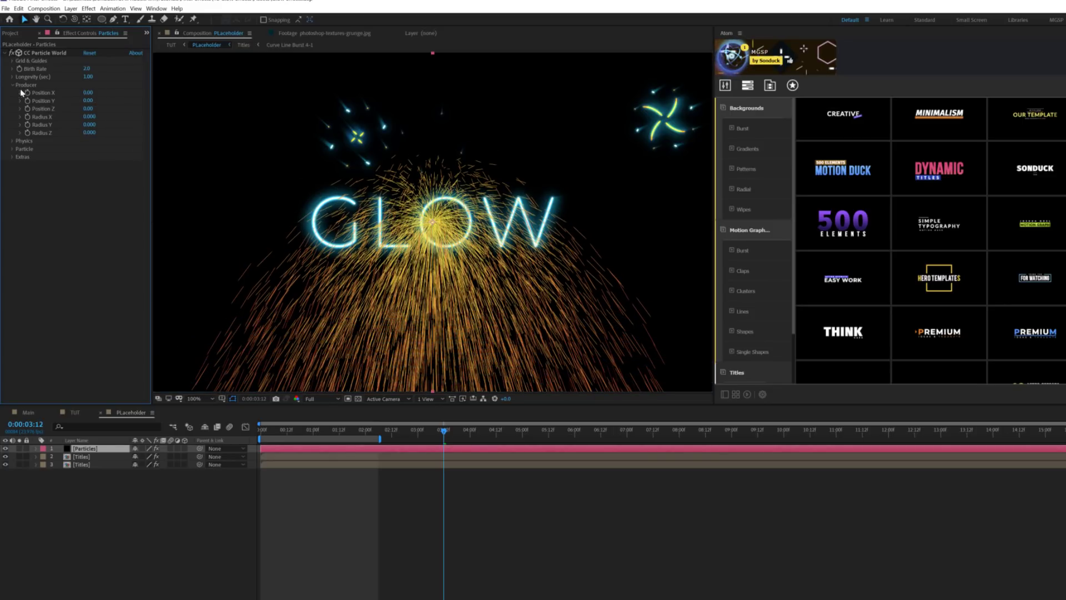
# Place the particle producer at the upper end of the letter L, at Position X -0.09 and Position Y -0.04
pyautogui.moveTo(88, 92)
pyautogui.mouseDown()
pyautogui.moveTo(70, 99)
pyautogui.moveTo(90, 101)
pyautogui.mouseUp()
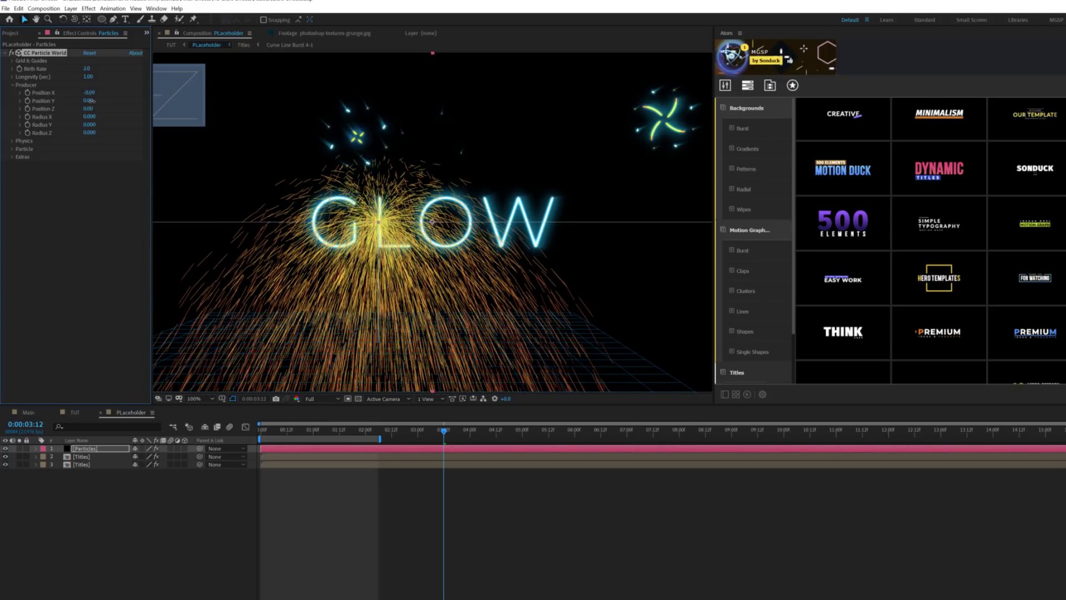
pyautogui.scroll(2, 365, 226)
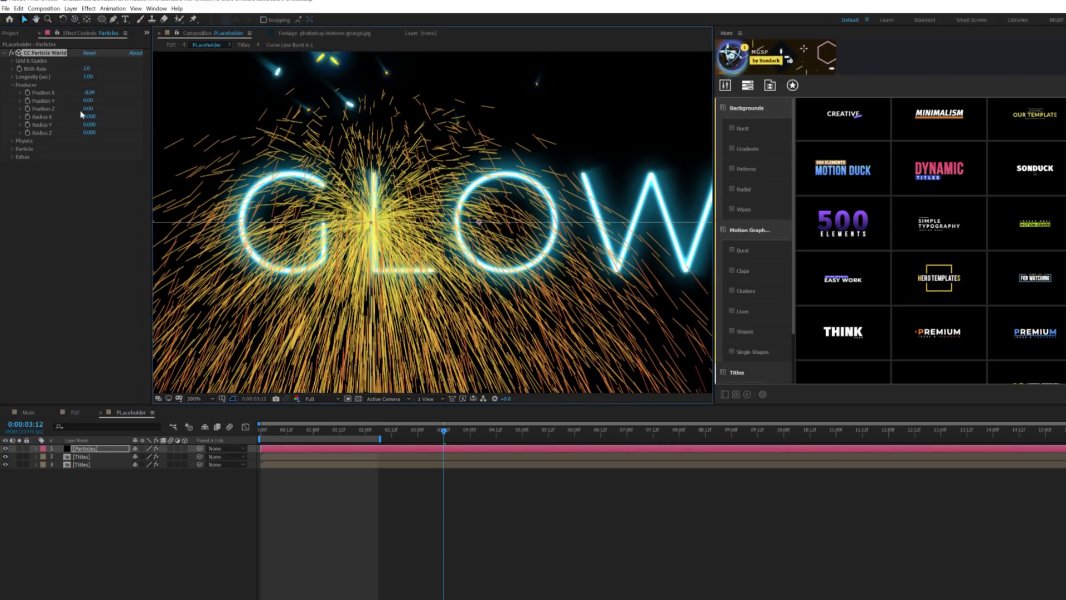
pyautogui.moveTo(371, 225); pyautogui.dragTo(374, 177)
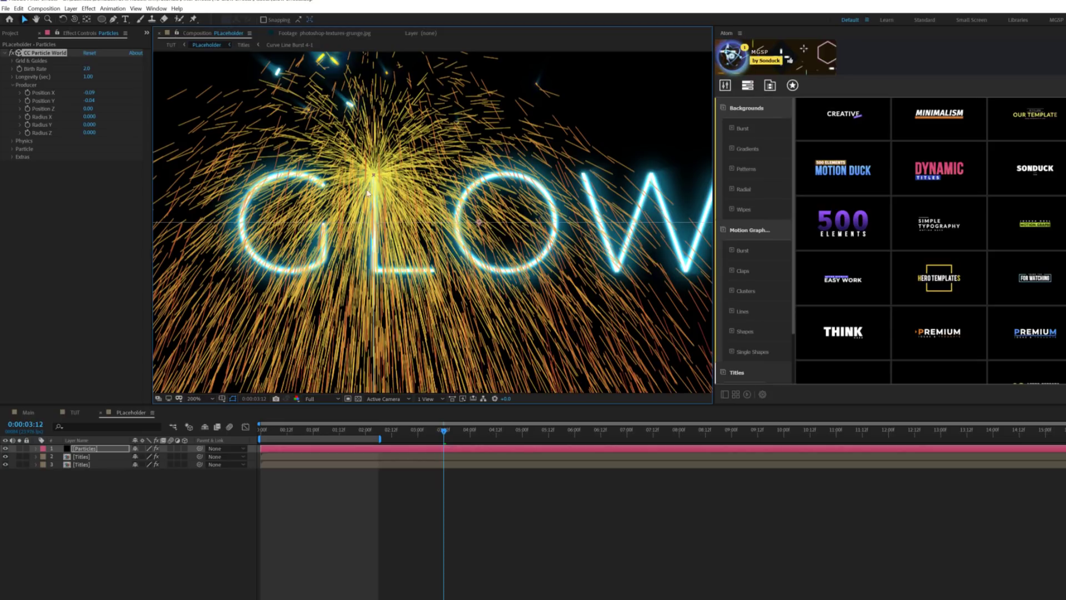
pyautogui.scroll(-2, 515, 178)
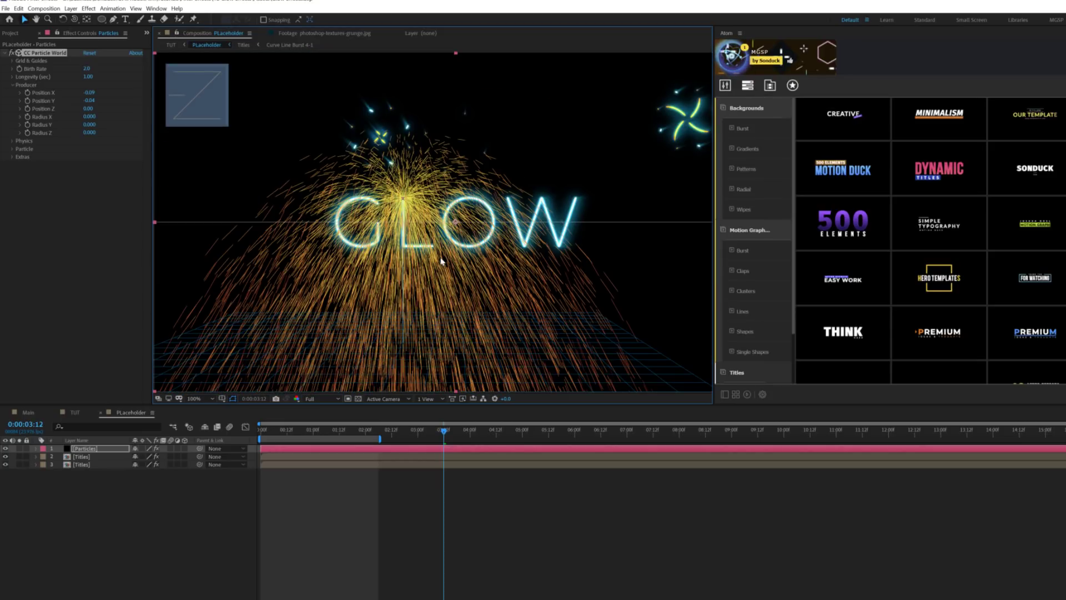
# Set the particles' Birth Rate to 0.5 and keyframe it at 0:00:01:14, with the keyframe shown in the timeline
pyautogui.click(87, 68)
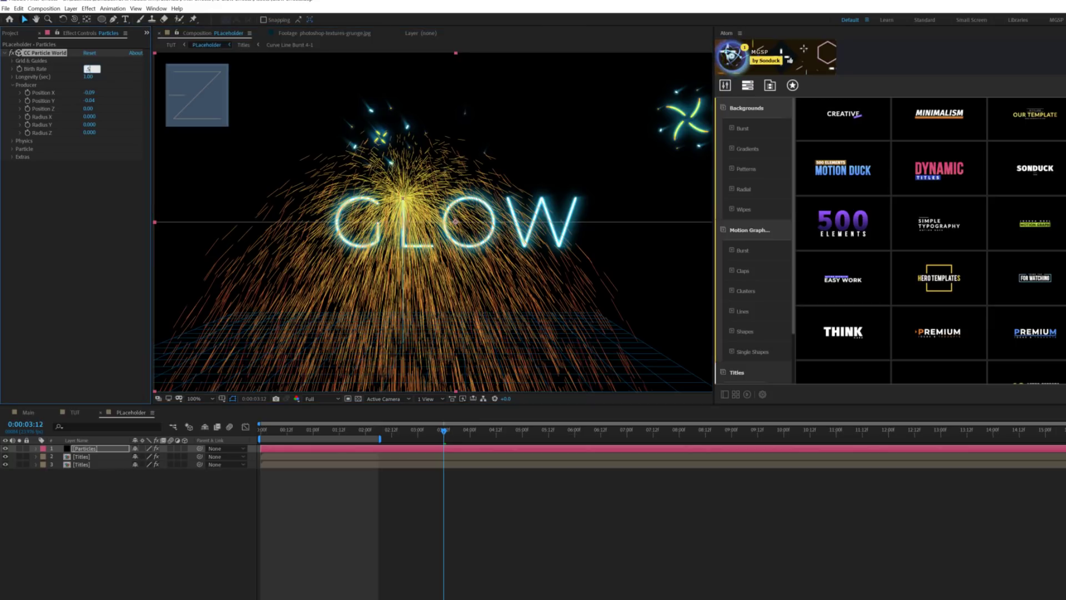
pyautogui.click(100, 252)
pyautogui.moveTo(396, 431); pyautogui.dragTo(344, 432)
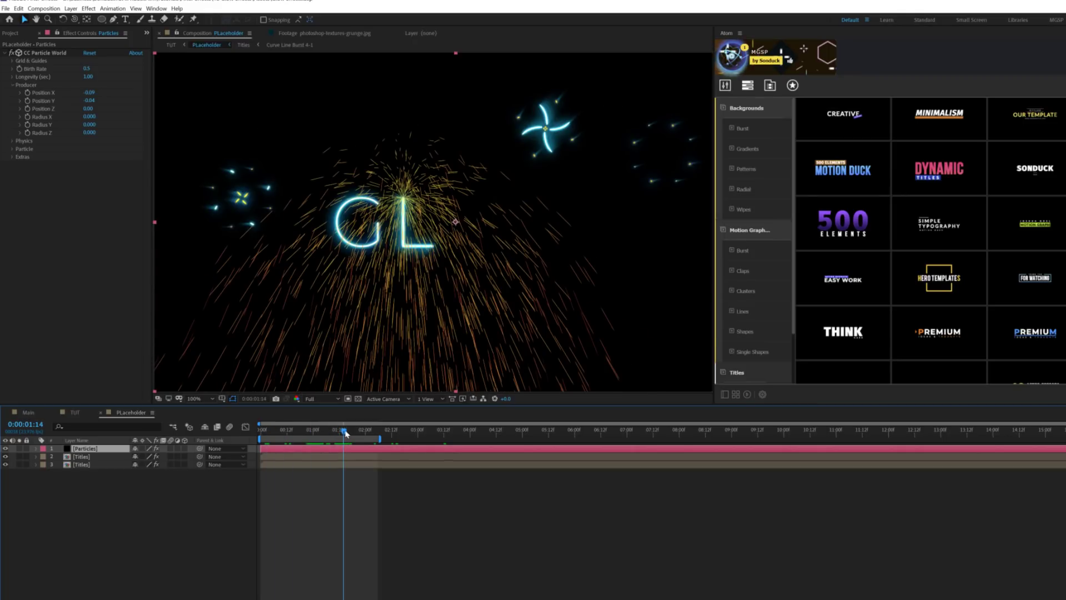
pyautogui.click(20, 68)
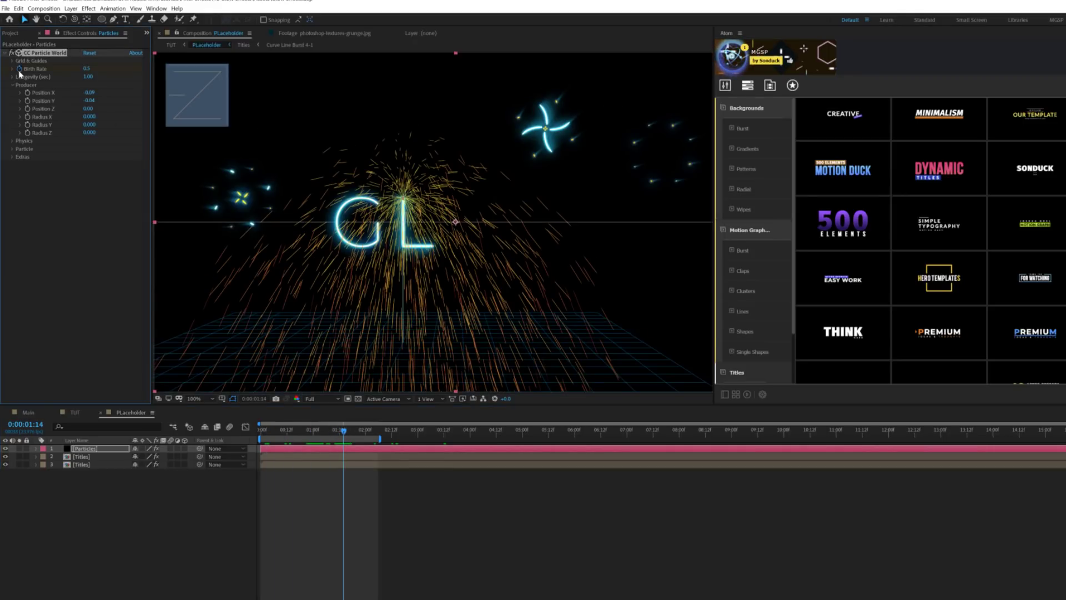
pyautogui.press('u')
# Keyframe the Birth Rate to 0 at 0:00:01:10 and again shortly after the 0.5 keyframe to make a brief burst
pyautogui.moveTo(344, 430); pyautogui.dragTo(335, 432)
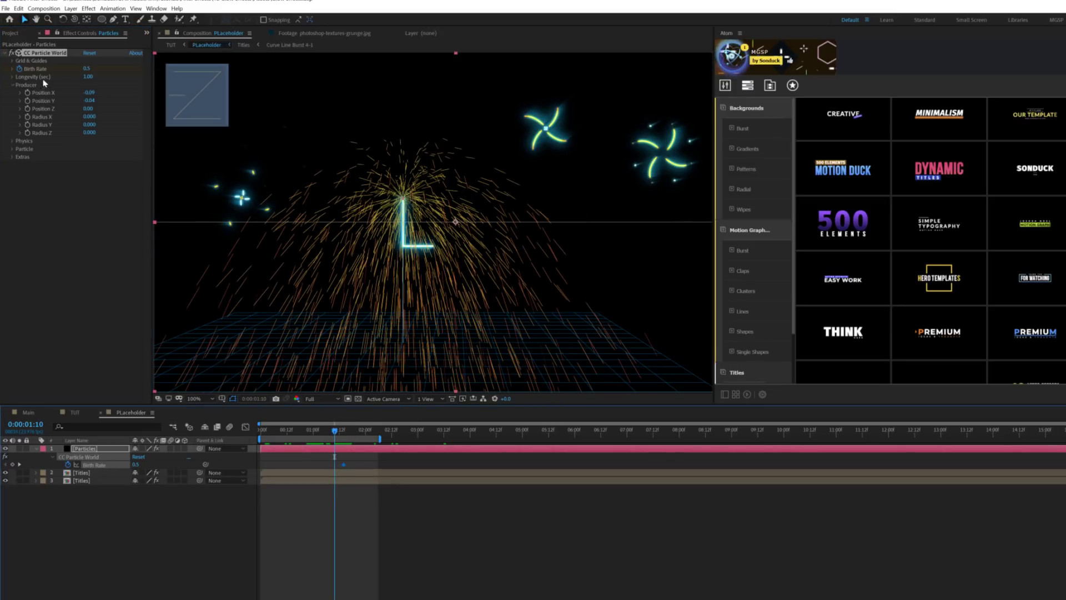
pyautogui.write('00')
pyautogui.press('Return')
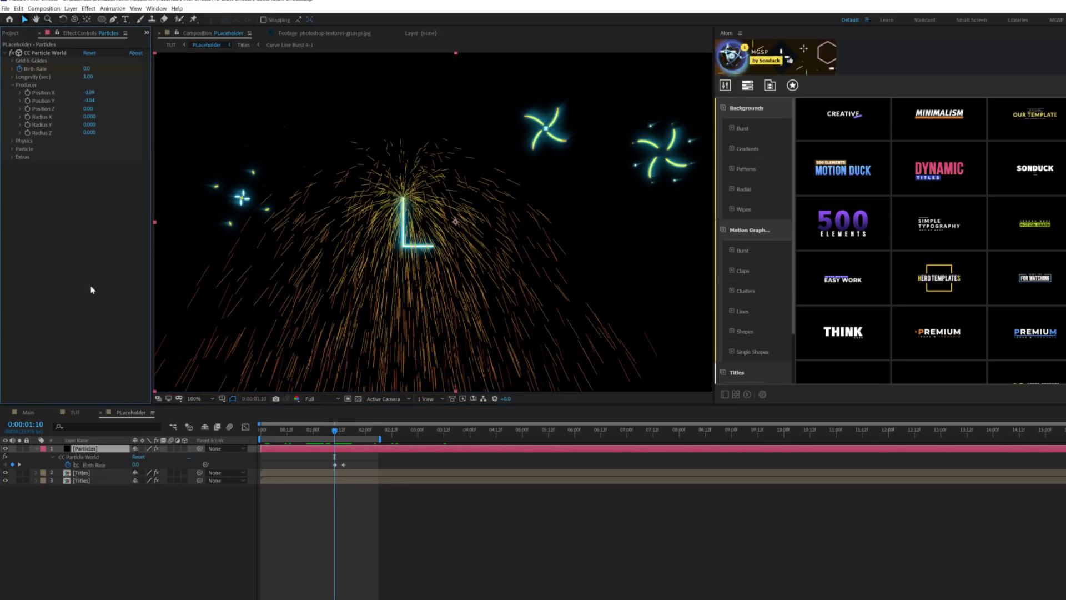
pyautogui.moveTo(334, 429); pyautogui.dragTo(369, 433)
pyautogui.click(86, 68)
pyautogui.write('0')
pyautogui.press('Return')
pyautogui.click(334, 430)
pyautogui.moveTo(333, 429)
pyautogui.mouseDown()
pyautogui.moveTo(382, 431)
pyautogui.moveTo(356, 464)
pyautogui.moveTo(344, 430)
pyautogui.mouseUp()
pyautogui.click(337, 432)
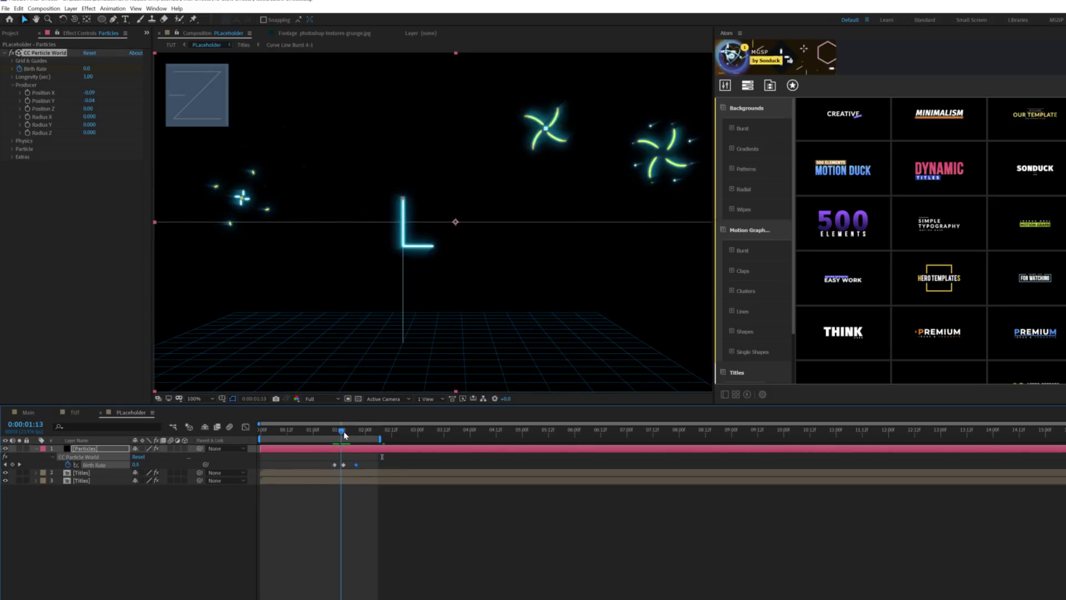
# Set the particle physics Velocity to 0.04 and Gravity to 0.140, and preview the falling sparks
pyautogui.click(11, 142)
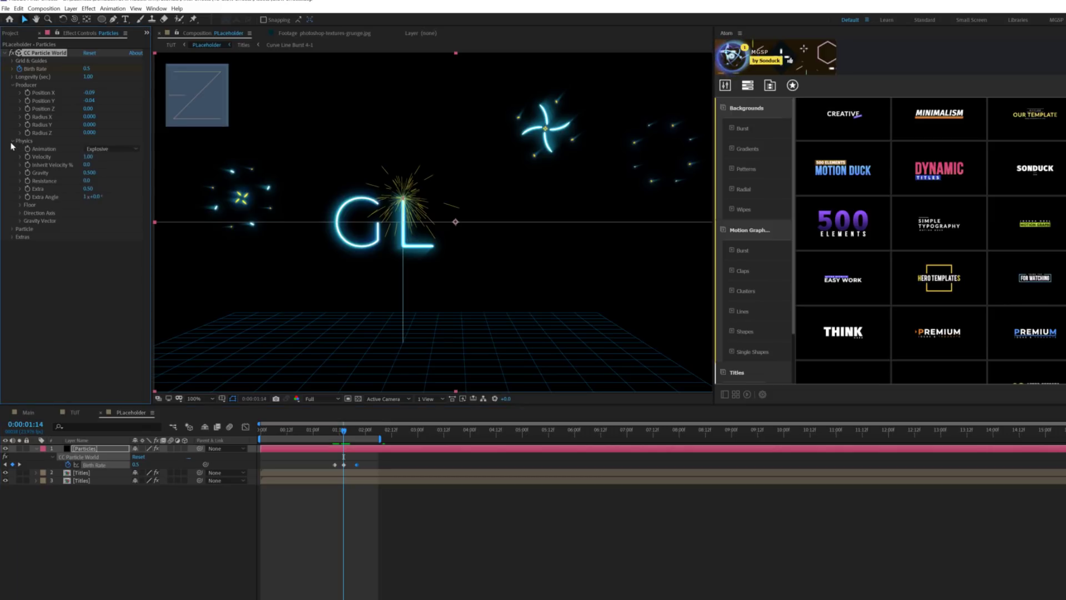
pyautogui.click(88, 156)
pyautogui.write('.04')
pyautogui.click(89, 172)
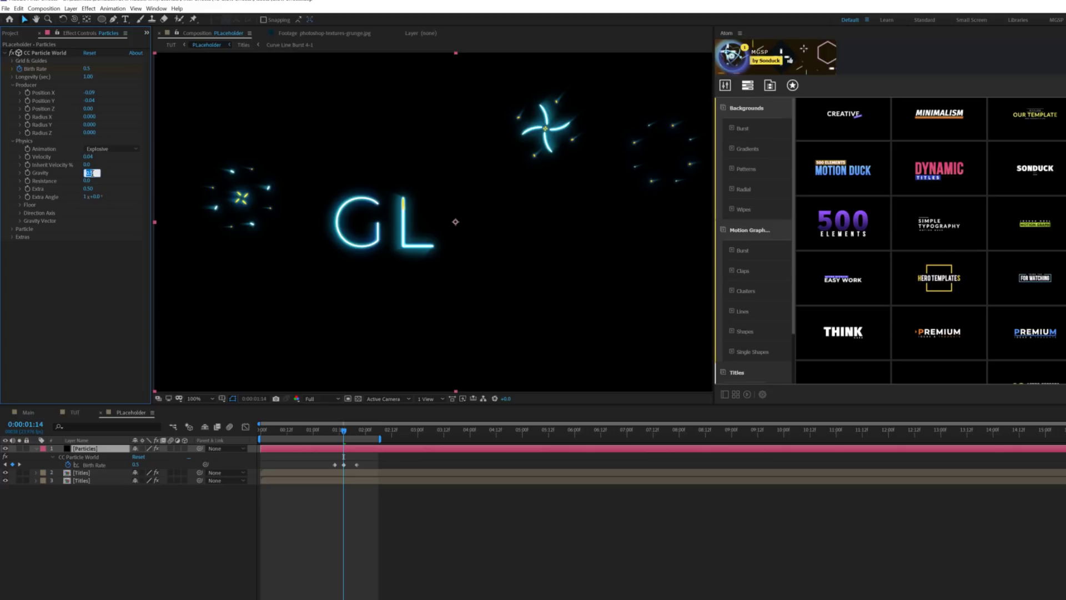
pyautogui.click(55, 275)
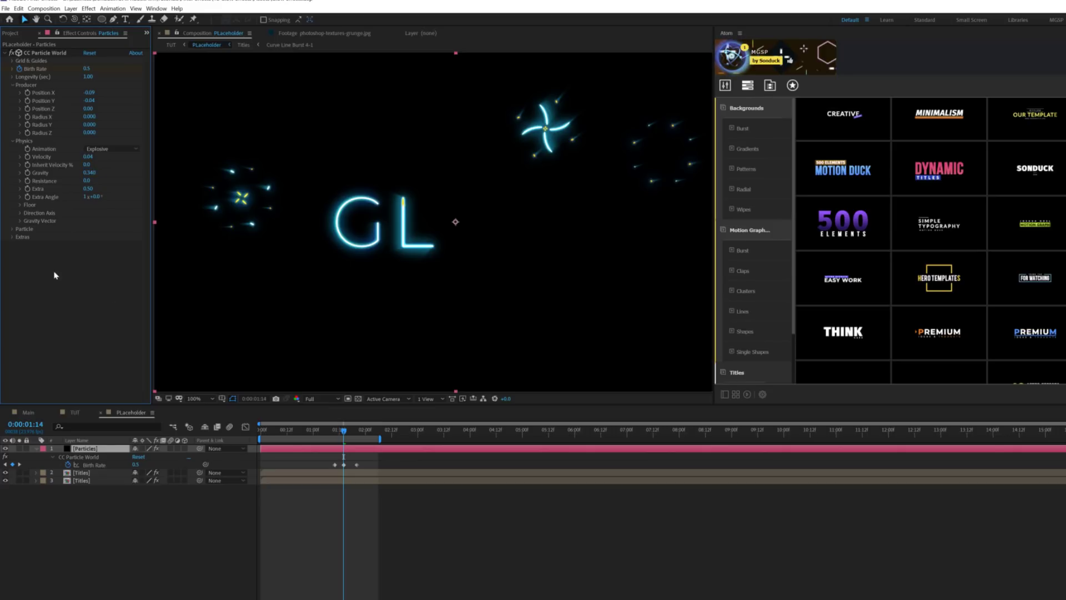
pyautogui.press('space')
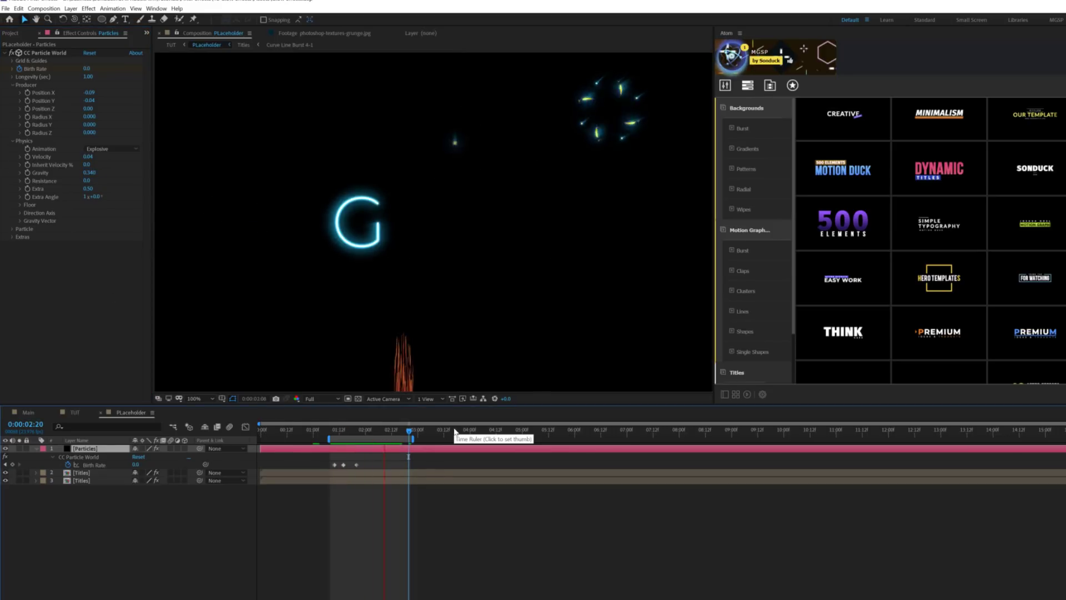
pyautogui.press('space')
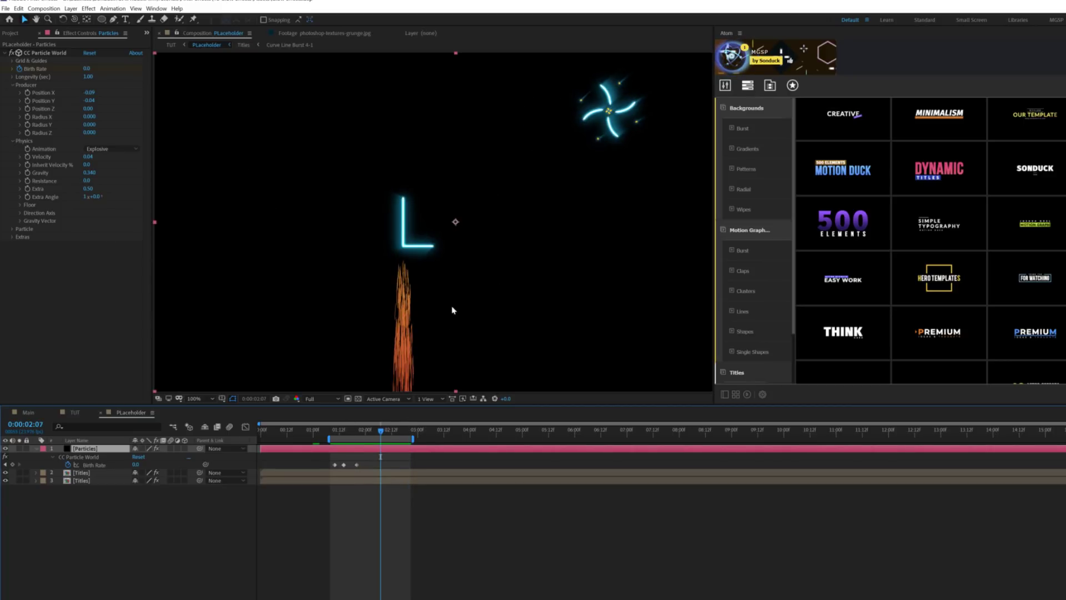
# Set the particles' Floor Action to Bounce and raise the floor to Floor Position 0.09, just below the letters
pyautogui.click(20, 205)
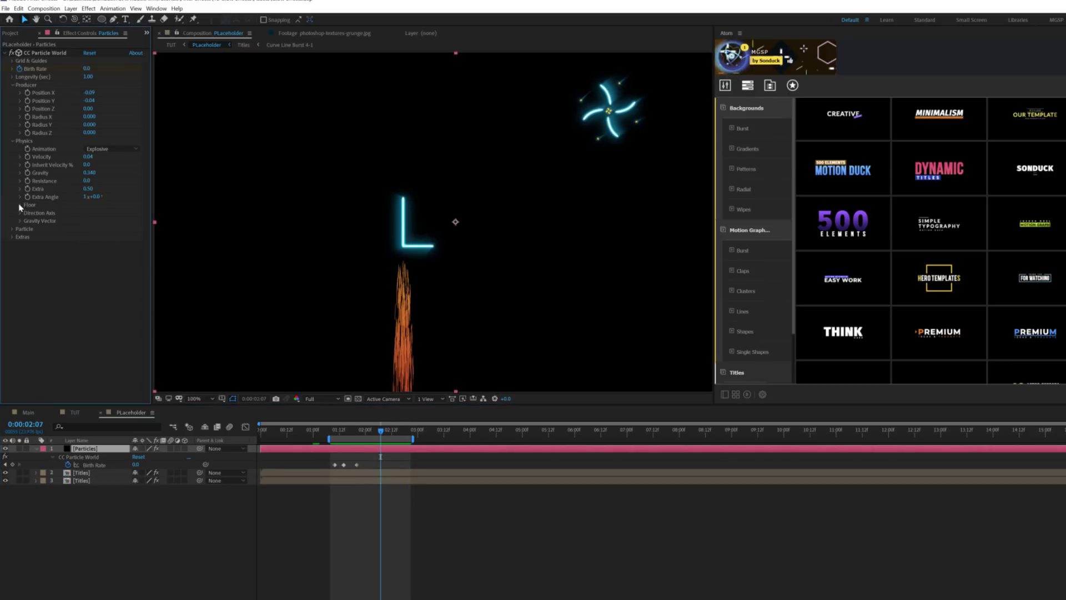
pyautogui.click(128, 237)
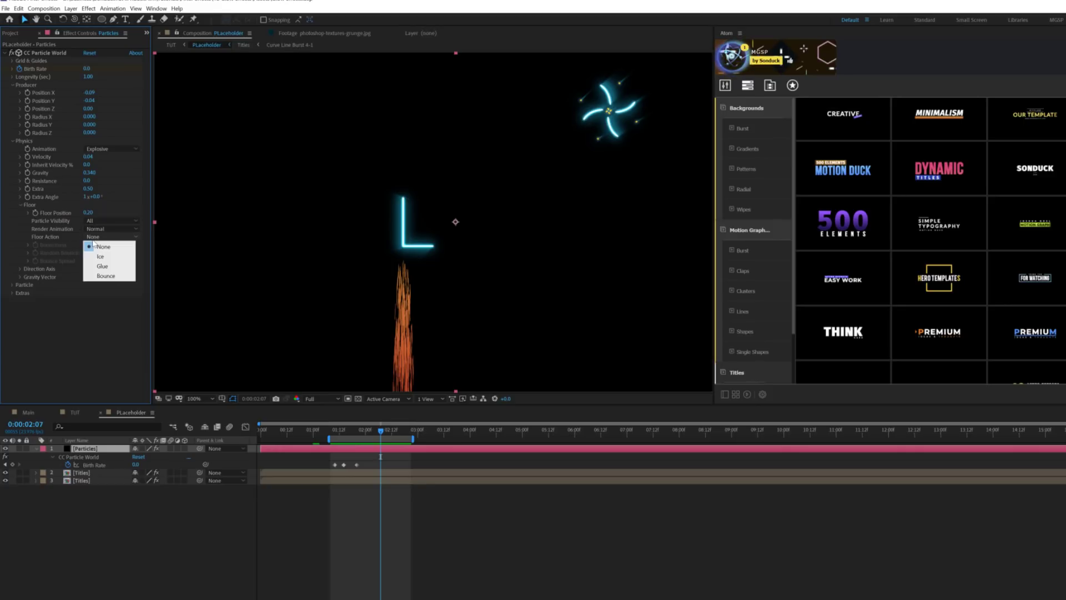
pyautogui.click(108, 275)
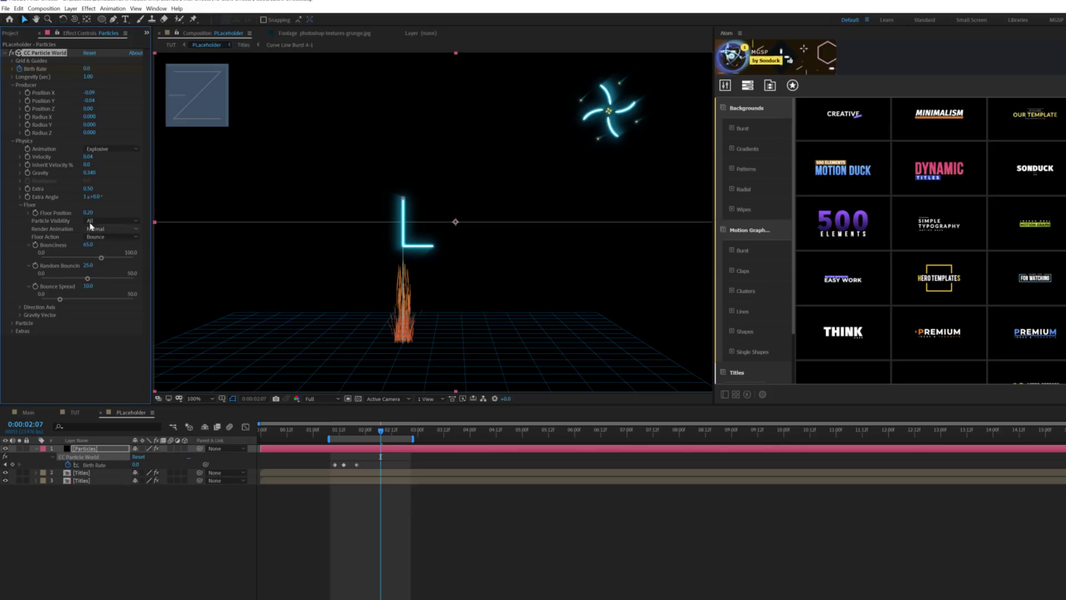
pyautogui.moveTo(89, 213)
pyautogui.mouseDown()
pyautogui.moveTo(79, 213)
pyautogui.moveTo(88, 214)
pyautogui.mouseUp()
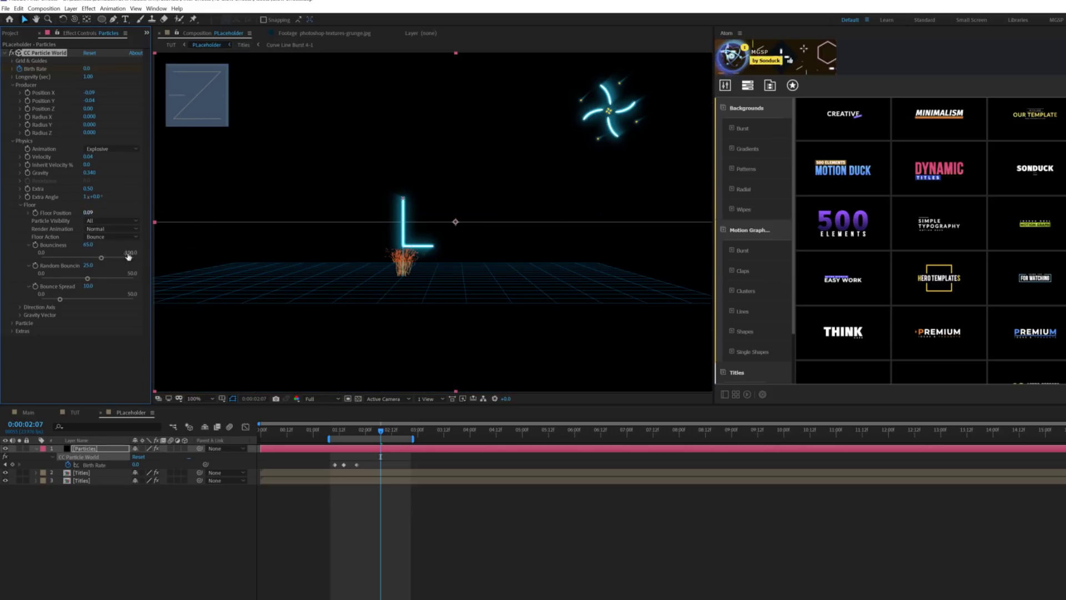
pyautogui.click(167, 528)
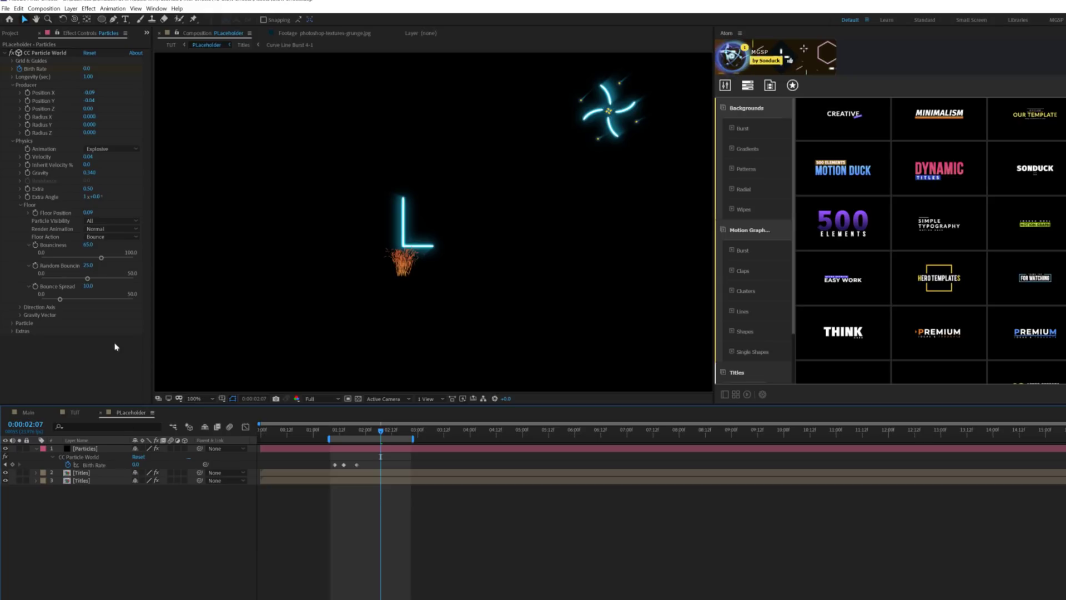
# Set Bounciness to 100, Random Bounciness to about 48.2 and Bounce Spread to about 35.1, and preview the bounce
pyautogui.moveTo(92, 257); pyautogui.dragTo(179, 249)
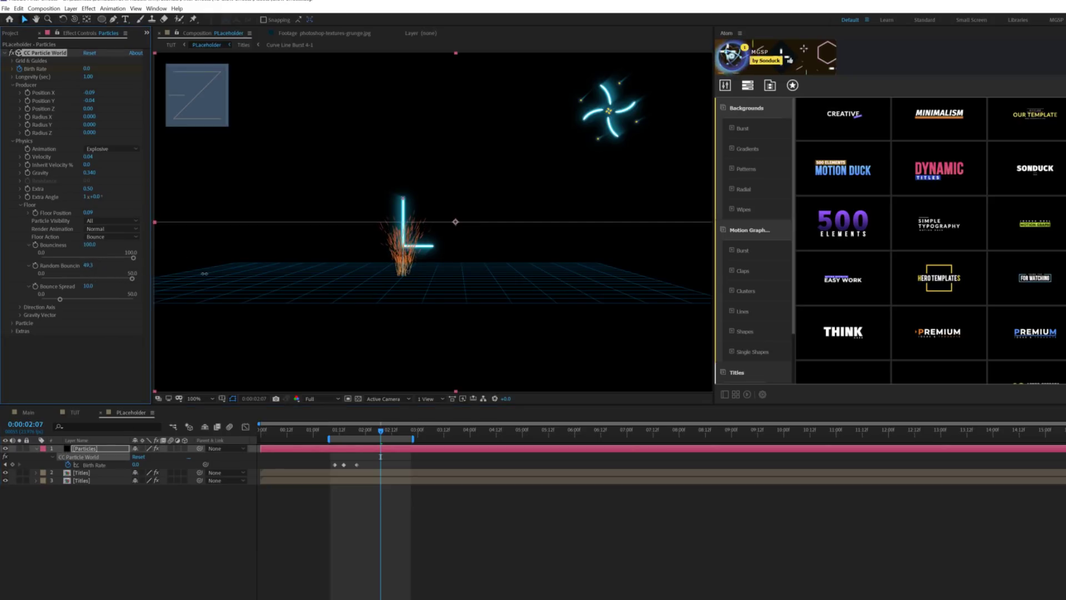
pyautogui.moveTo(89, 287); pyautogui.dragTo(182, 285)
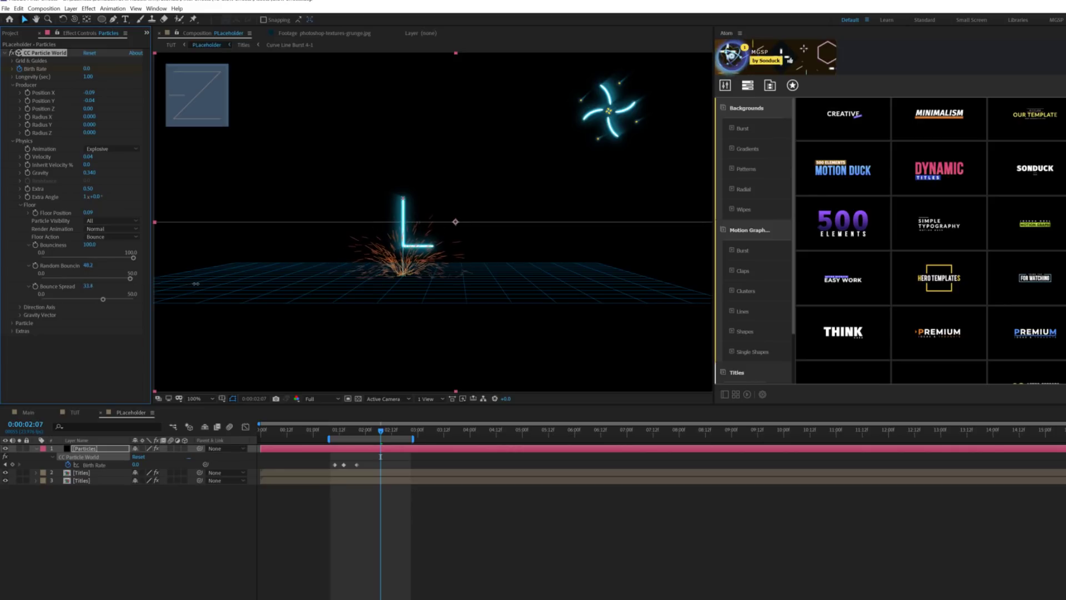
pyautogui.moveTo(103, 299); pyautogui.dragTo(106, 299)
pyautogui.moveTo(348, 428); pyautogui.dragTo(353, 424)
pyautogui.press('space')
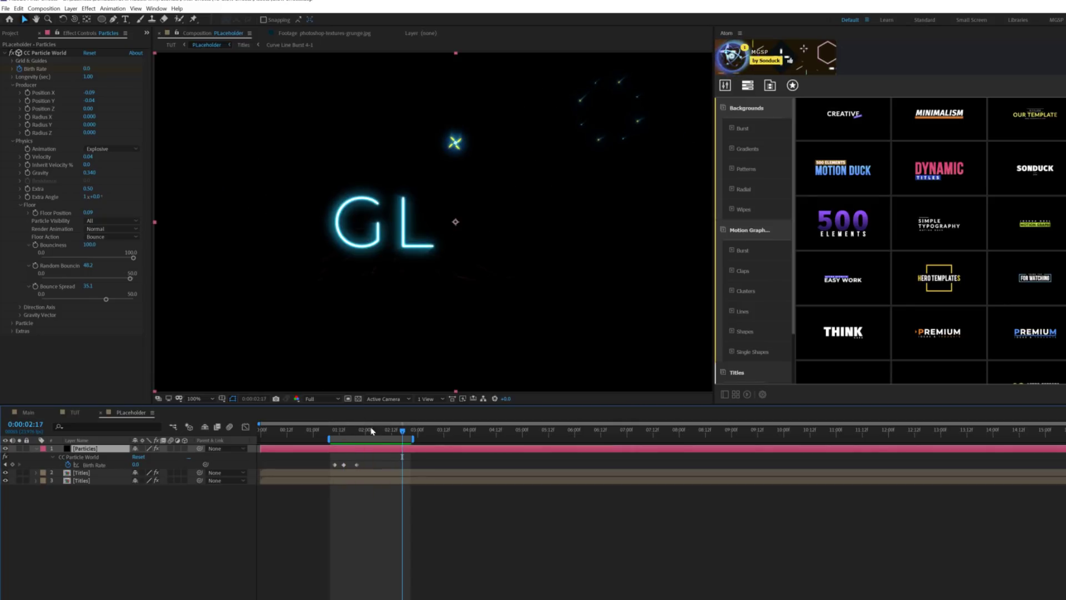
# Increase the particles' Longevity to about 10.82 seconds and preview how long the sparks last
pyautogui.moveTo(383, 434)
pyautogui.mouseDown()
pyautogui.moveTo(415, 432)
pyautogui.moveTo(403, 433)
pyautogui.mouseUp()
pyautogui.moveTo(88, 77); pyautogui.dragTo(105, 78)
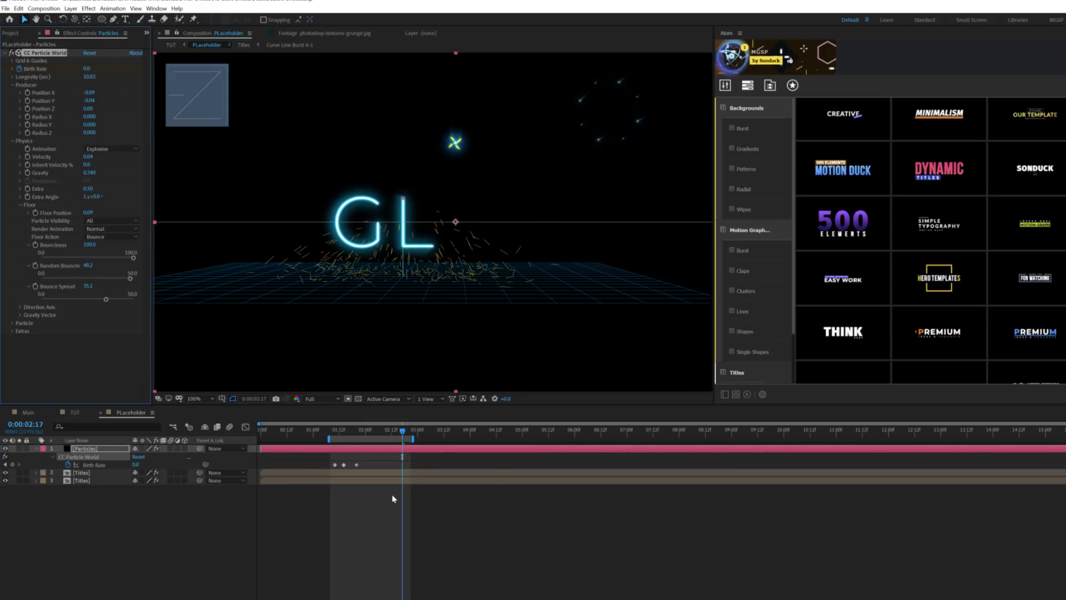
pyautogui.click(579, 537)
pyautogui.press('space')
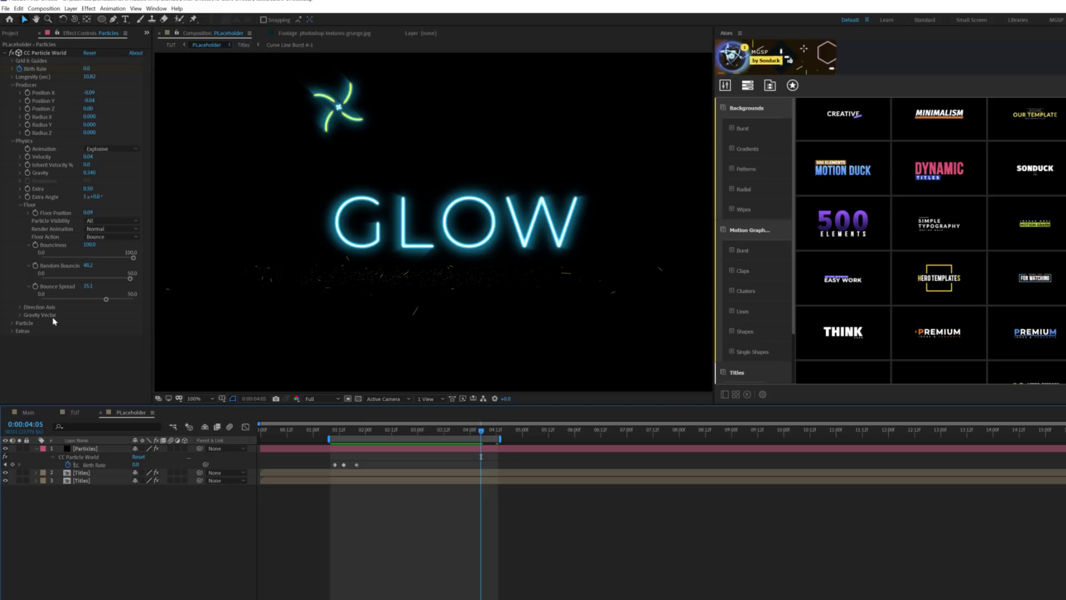
# Set the particles' Max Opacity to 100%
pyautogui.click(11, 141)
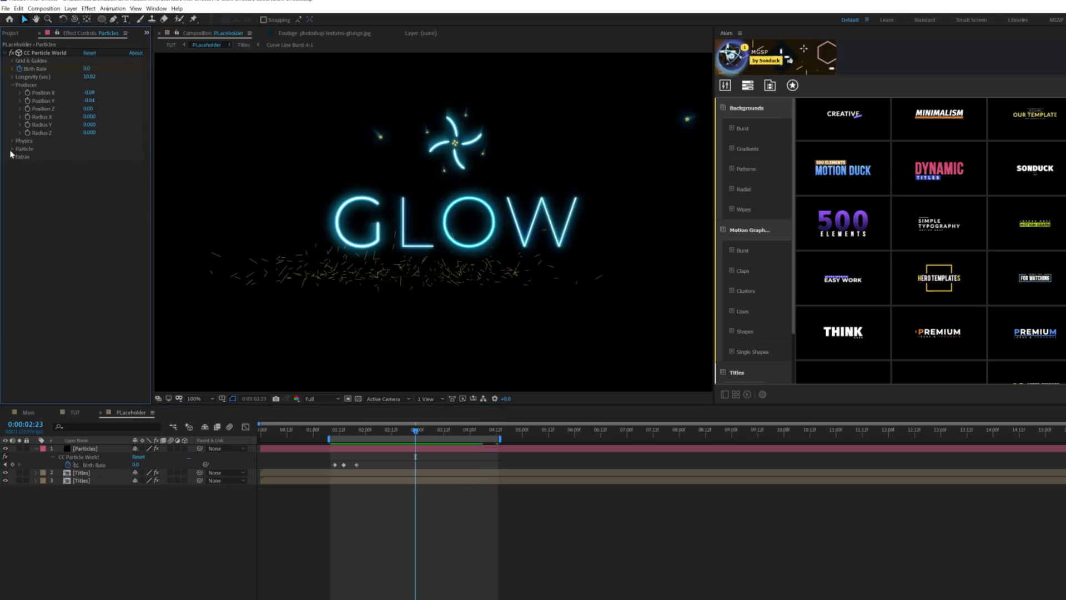
pyautogui.click(12, 148)
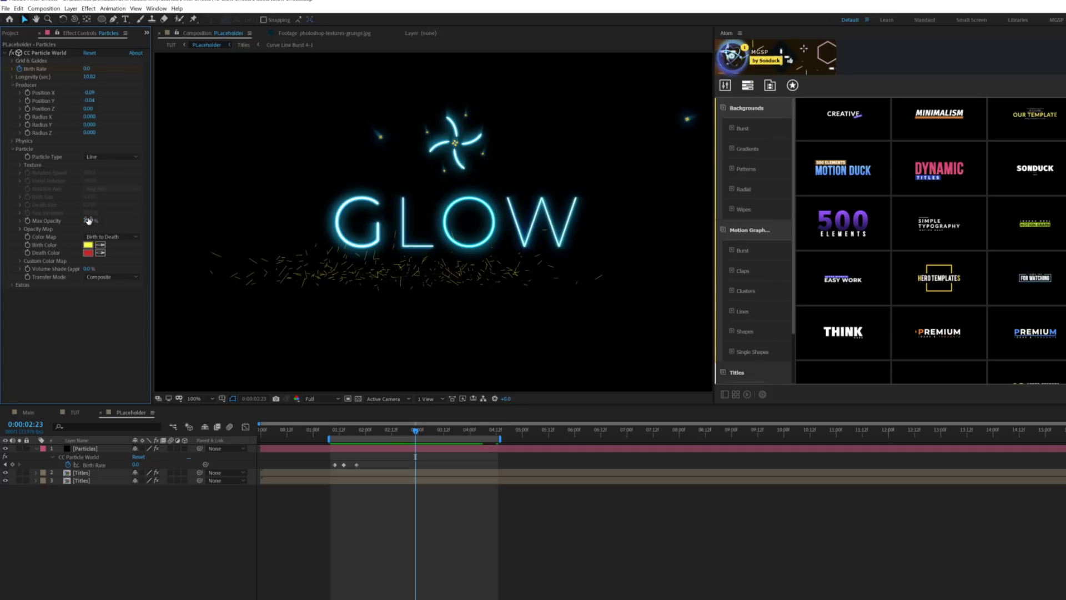
pyautogui.click(88, 220)
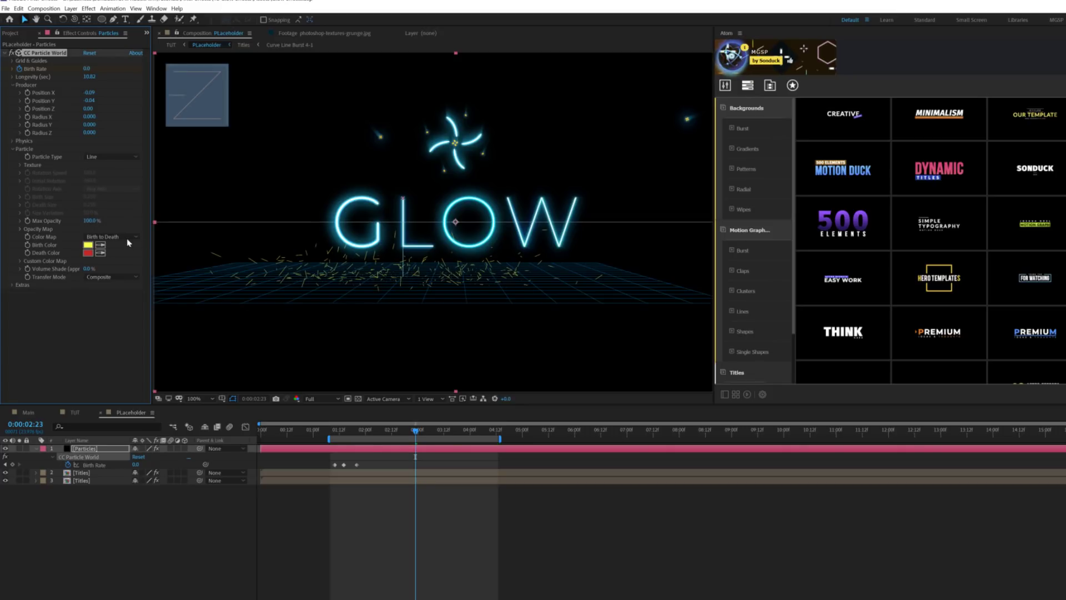
# Change the particles' Birth Color to light cyan B3F2FF and the Death Color to blue
pyautogui.click(88, 245)
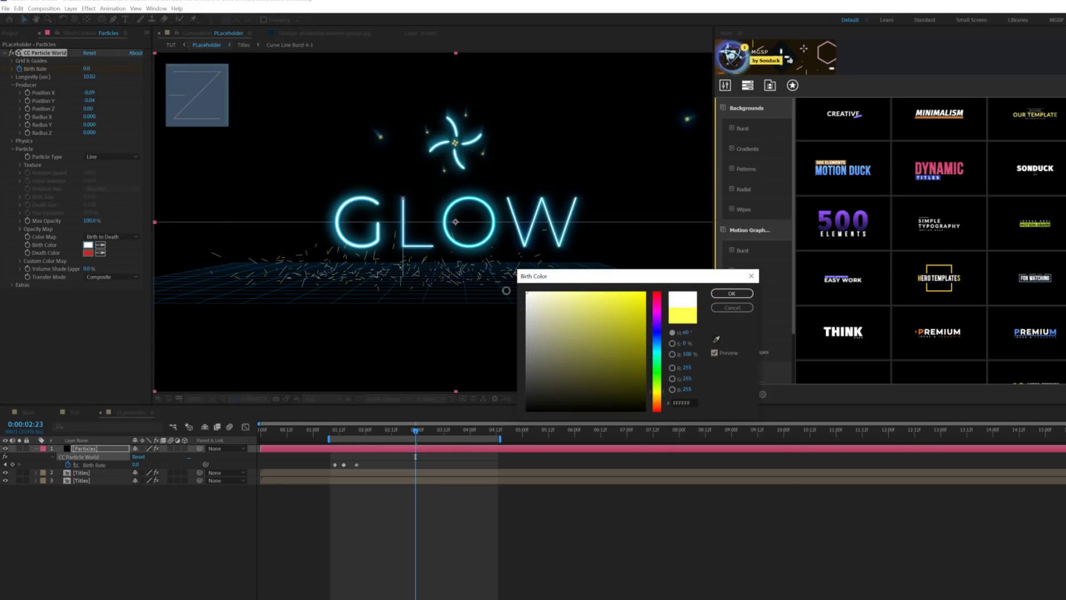
pyautogui.moveTo(659, 355); pyautogui.dragTo(661, 351)
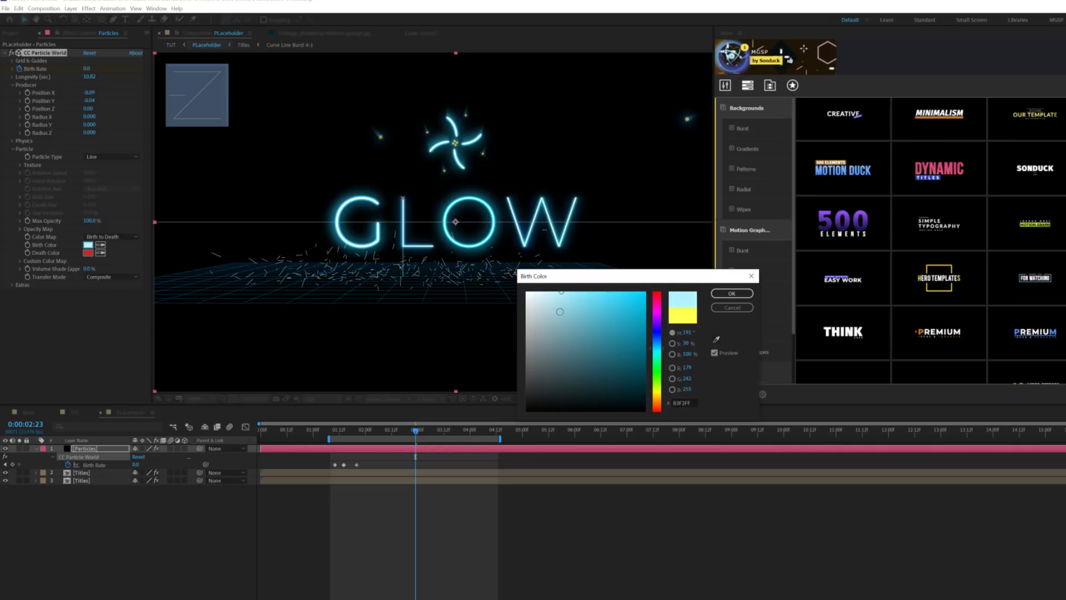
pyautogui.click(731, 293)
pyautogui.click(88, 253)
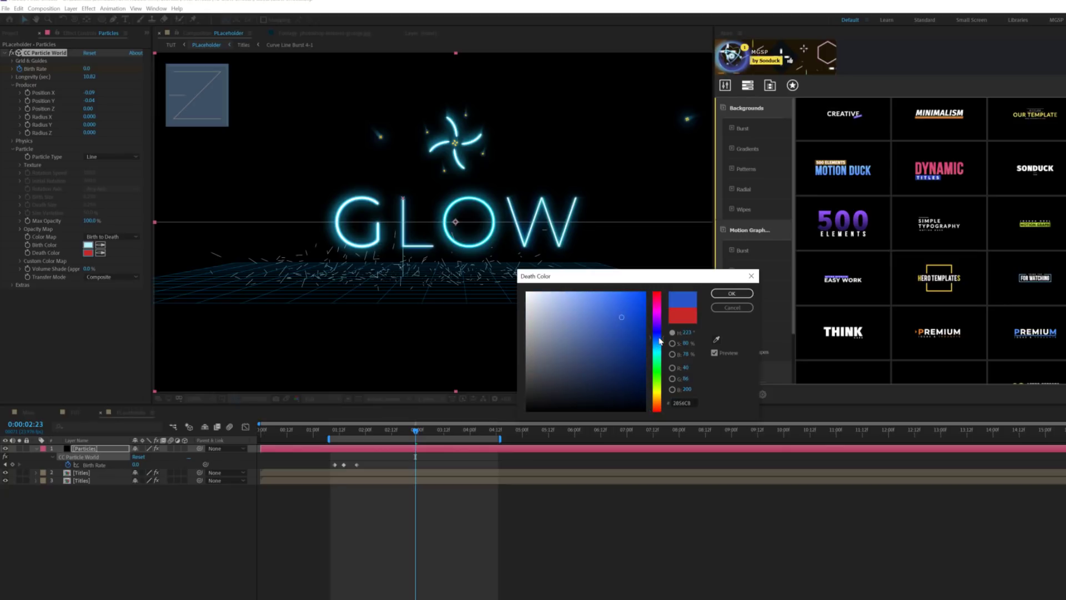
pyautogui.moveTo(657, 342); pyautogui.dragTo(660, 343)
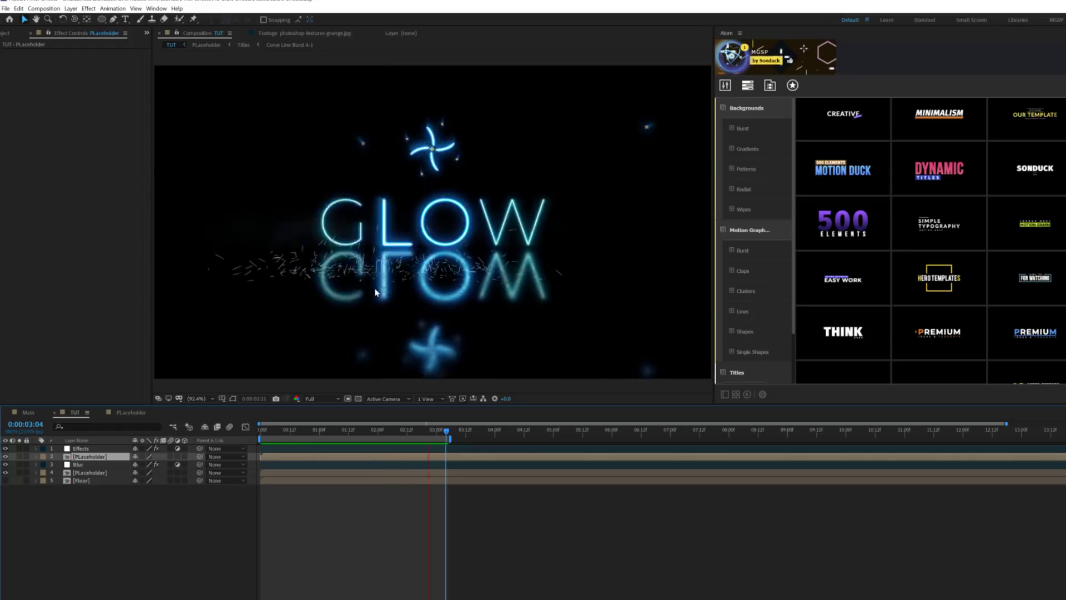
# Add a Glow effect to the Particles layer in the PLaceholder composition, duplicate it and raise the copy's Glow Radius above 100
pyautogui.click(424, 430)
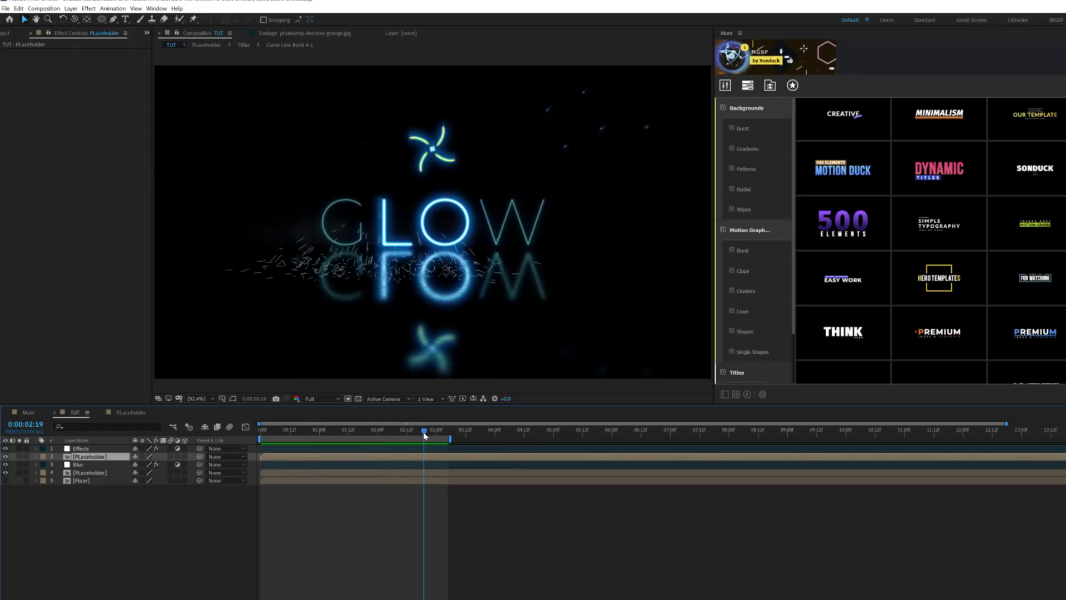
pyautogui.doubleClick(80, 457)
pyautogui.click(83, 449)
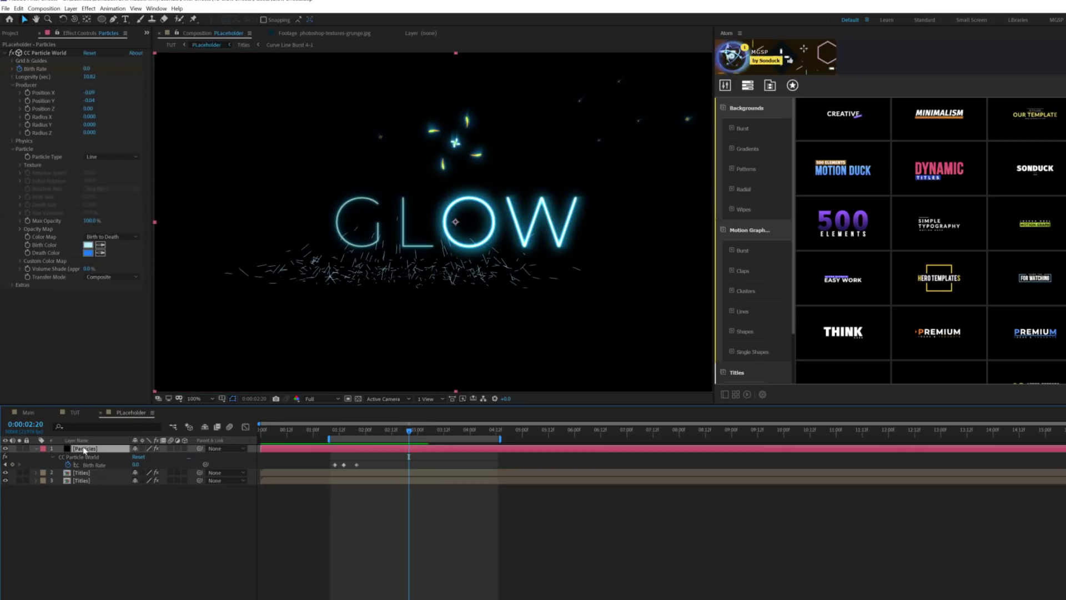
pyautogui.click(88, 9)
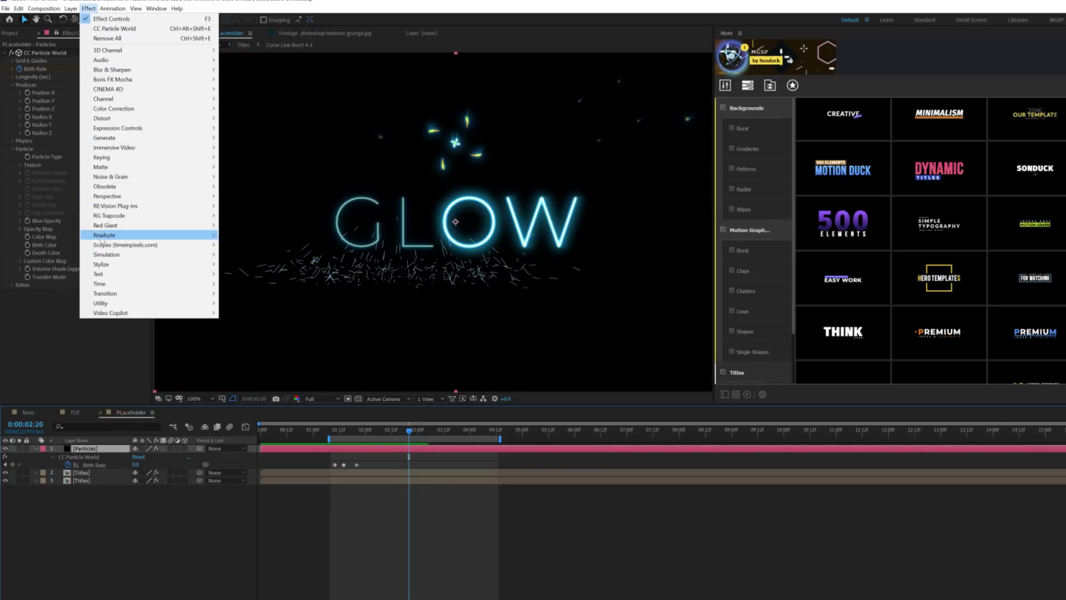
pyautogui.moveTo(139, 264)
pyautogui.click(247, 418)
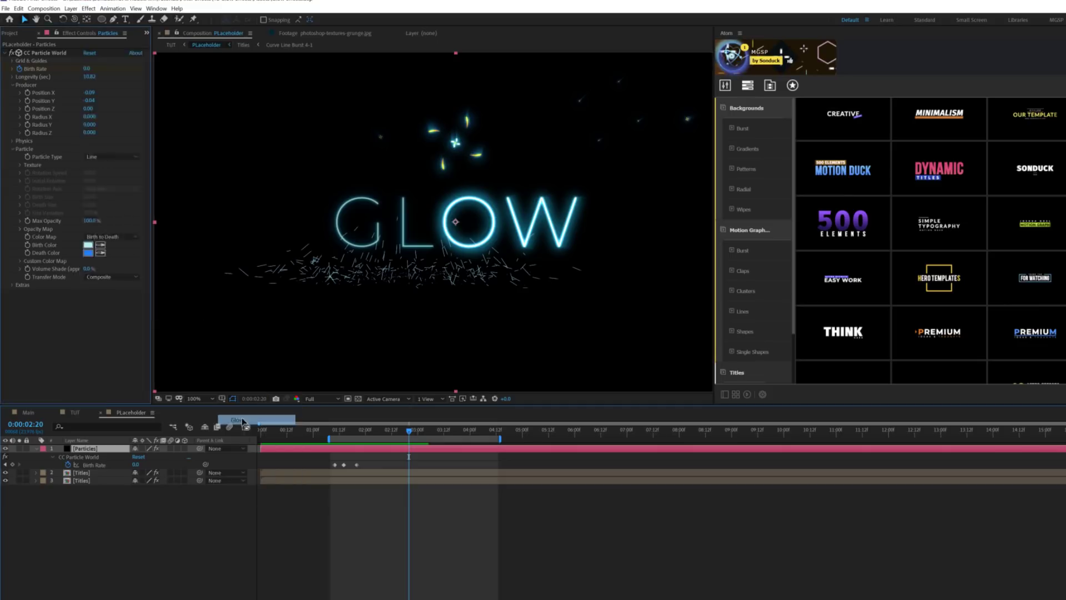
pyautogui.hotkey('ctrl', 'd')
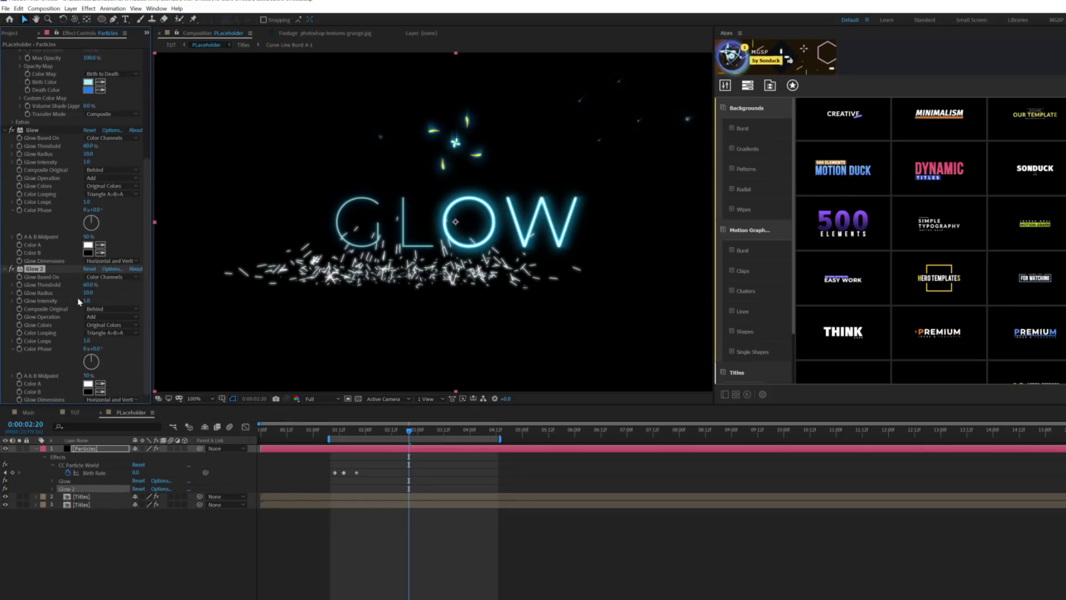
pyautogui.moveTo(87, 294); pyautogui.dragTo(154, 297)
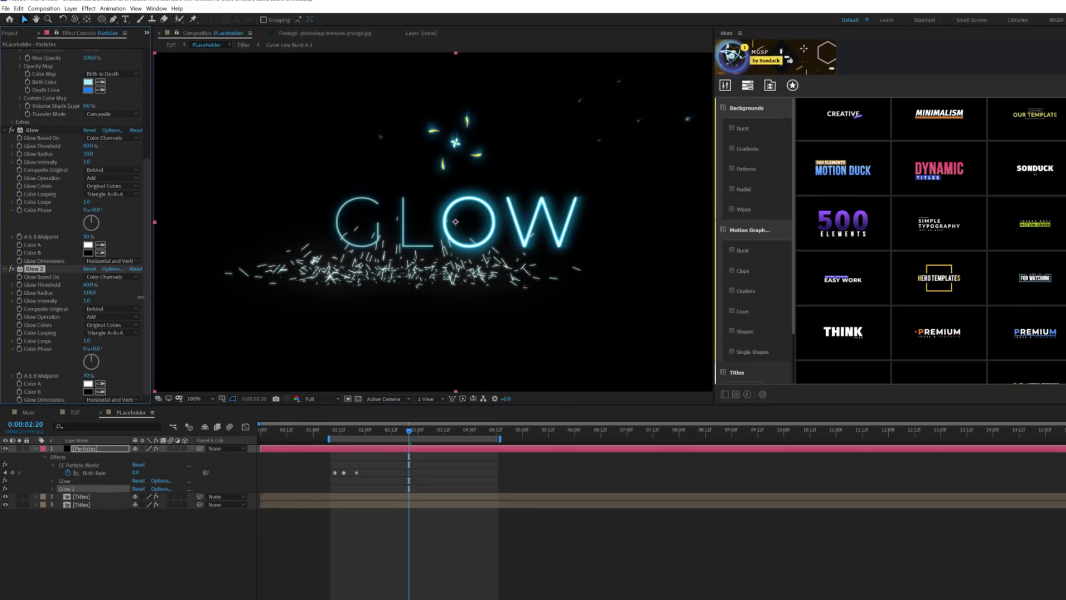
# In the TUT composition, mask the lower PLaceholder reflection layer with a rectangle below the title's baseline and preview the result
pyautogui.click(77, 412)
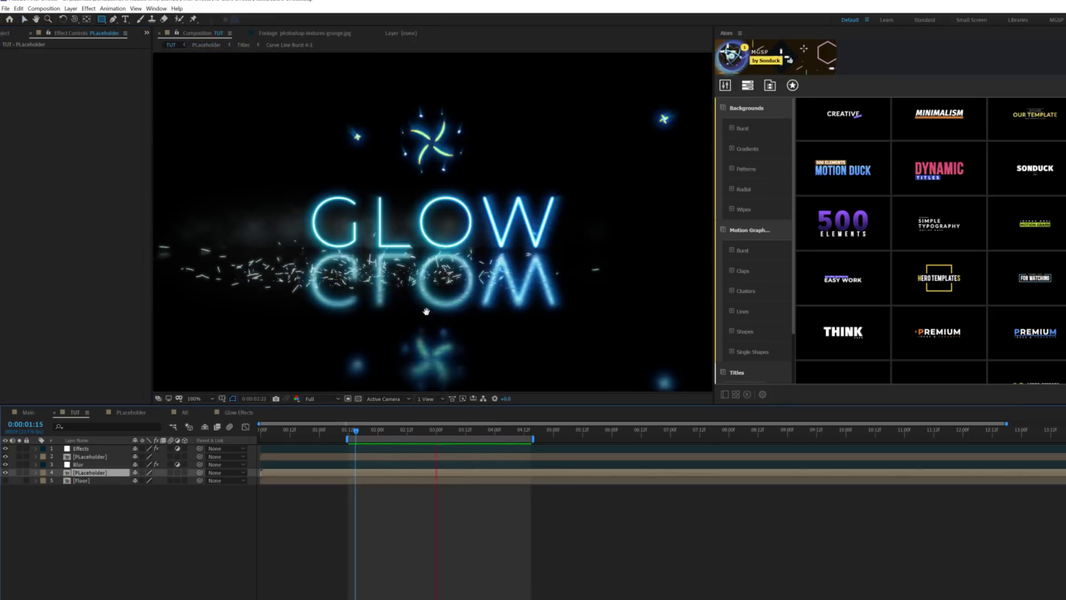
pyautogui.click(25, 20)
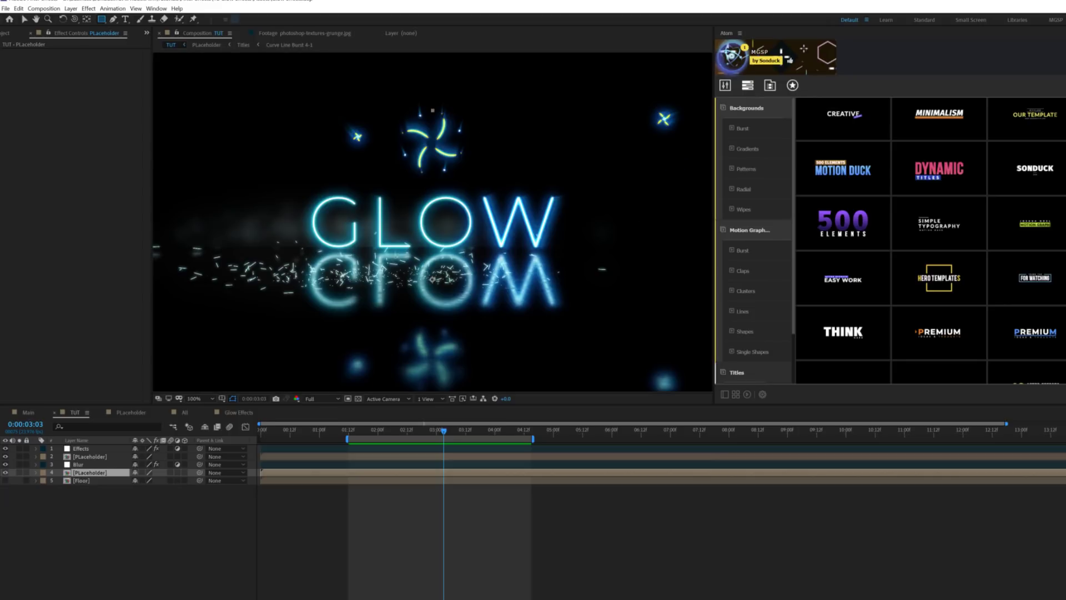
pyautogui.moveTo(277, 236); pyautogui.dragTo(626, 335)
pyautogui.press('/')
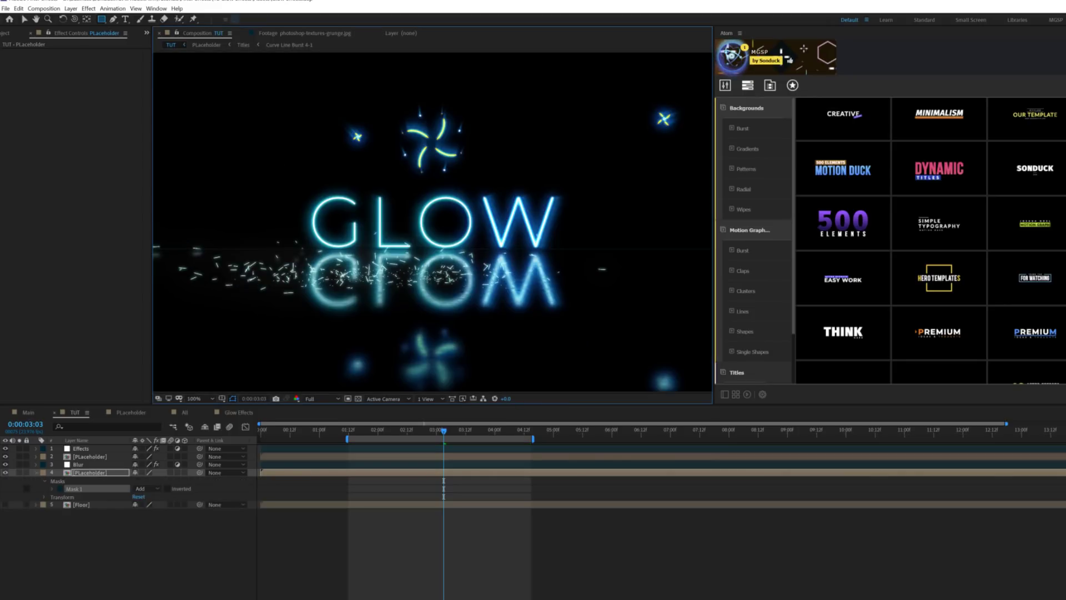
pyautogui.click(199, 542)
pyautogui.moveTo(414, 435); pyautogui.dragTo(357, 430)
pyautogui.press('space')
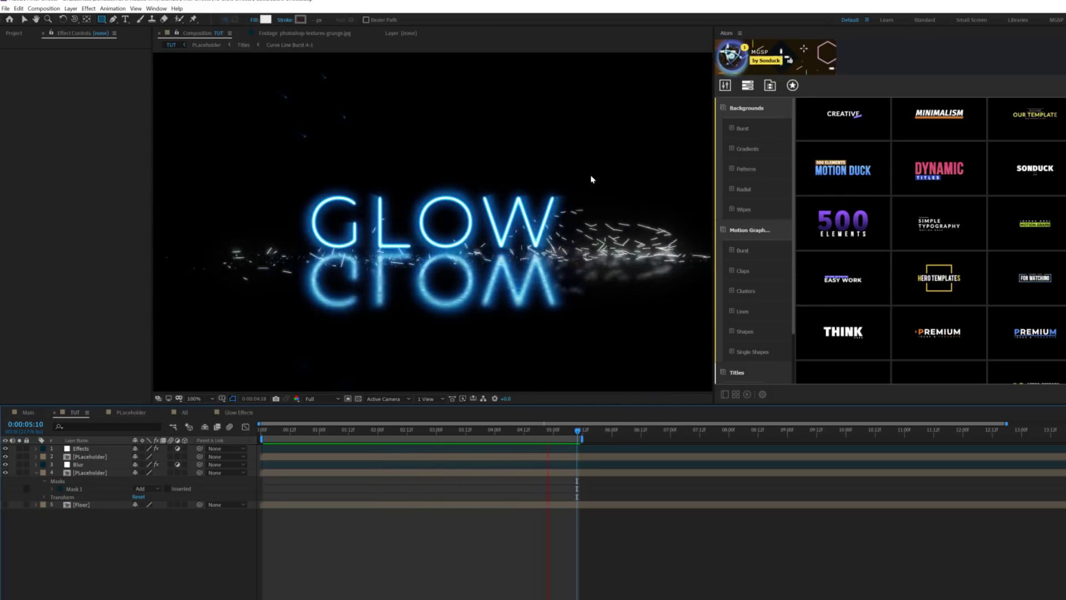
pyautogui.scroll(-2, 760, 249)
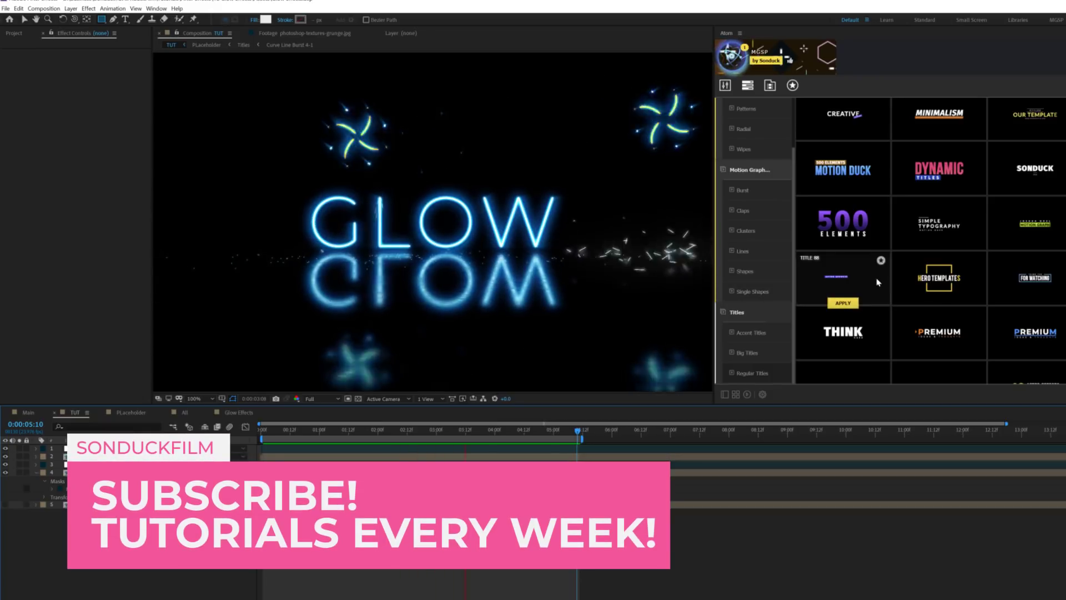
pyautogui.moveTo(921, 284)
pyautogui.scroll(-5, 920, 284)
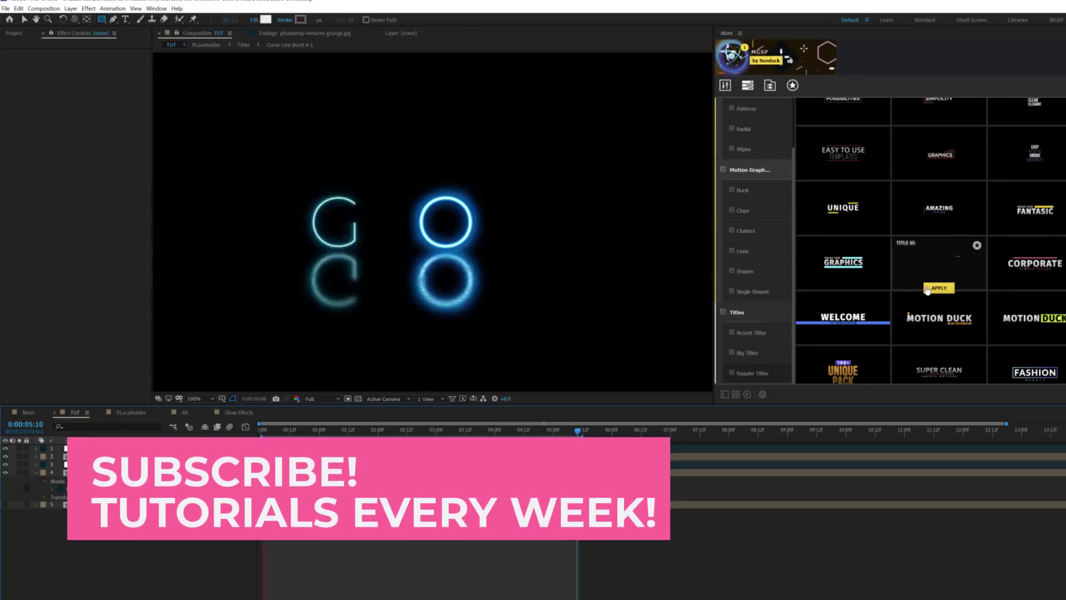